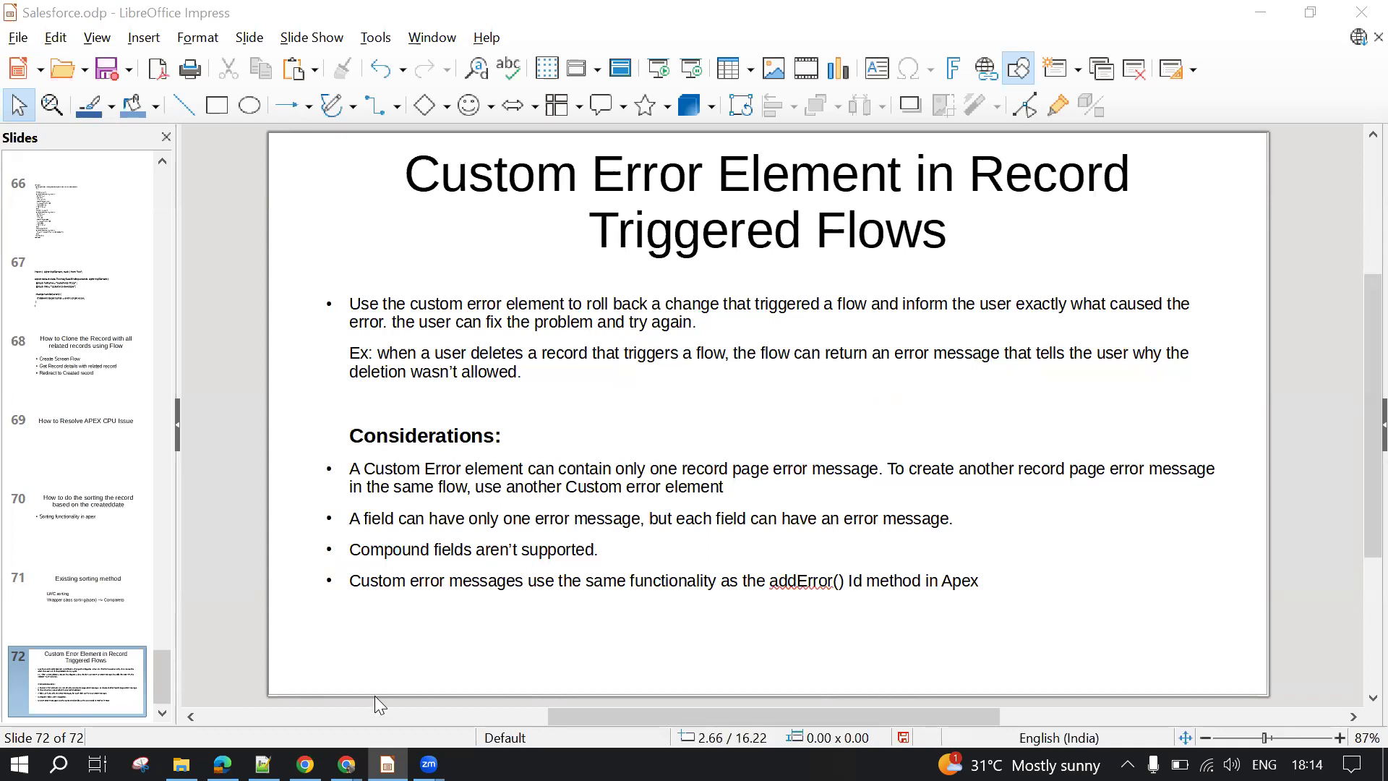
# Switch to Chrome and look over the details of the open Salesforce contact record
pyautogui.moveTo(347, 764)
pyautogui.click(423, 682)
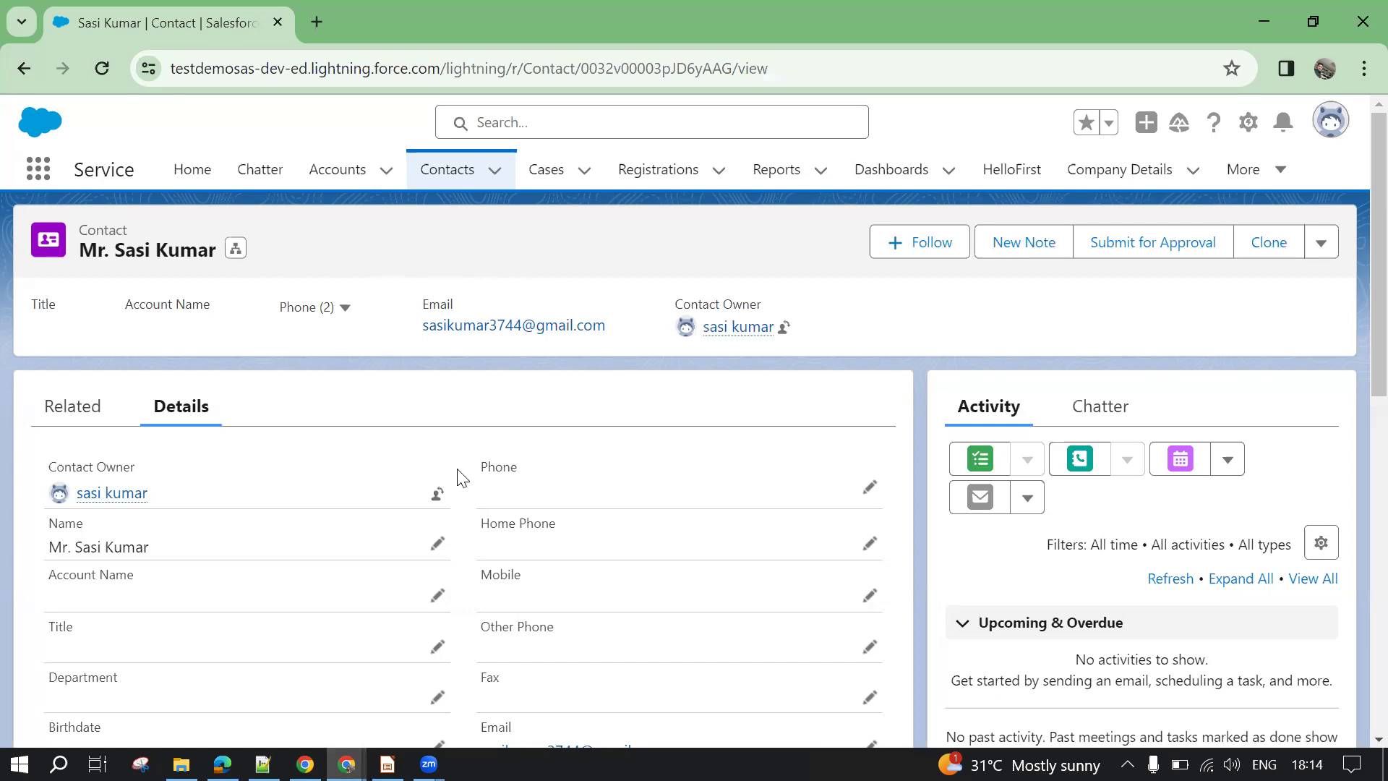
pyautogui.scroll(-2, 459, 475)
pyautogui.scroll(2, 459, 475)
# Open Salesforce Setup in a new browser tab
pyautogui.click(1248, 121)
pyautogui.click(1167, 191)
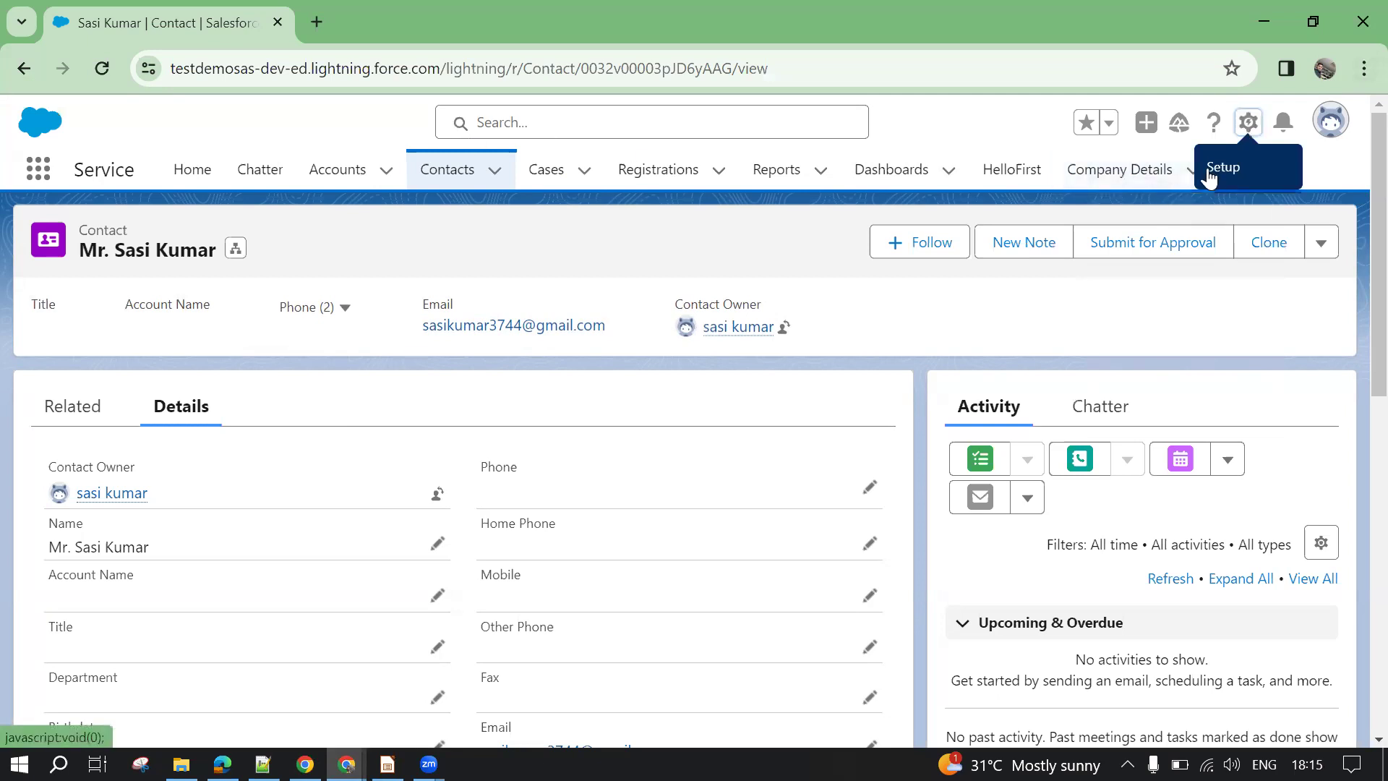
pyautogui.click(1248, 122)
pyautogui.click(1160, 189)
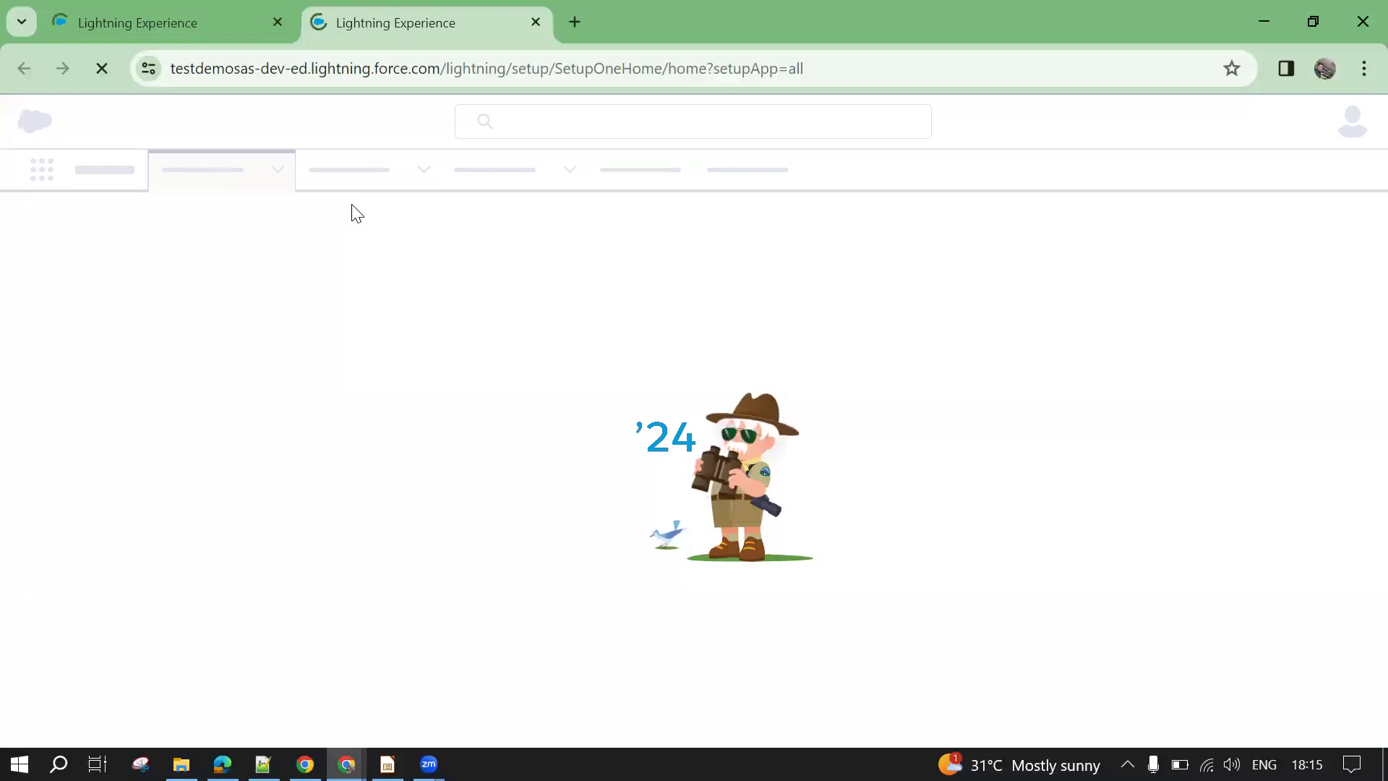
pyautogui.click(185, 15)
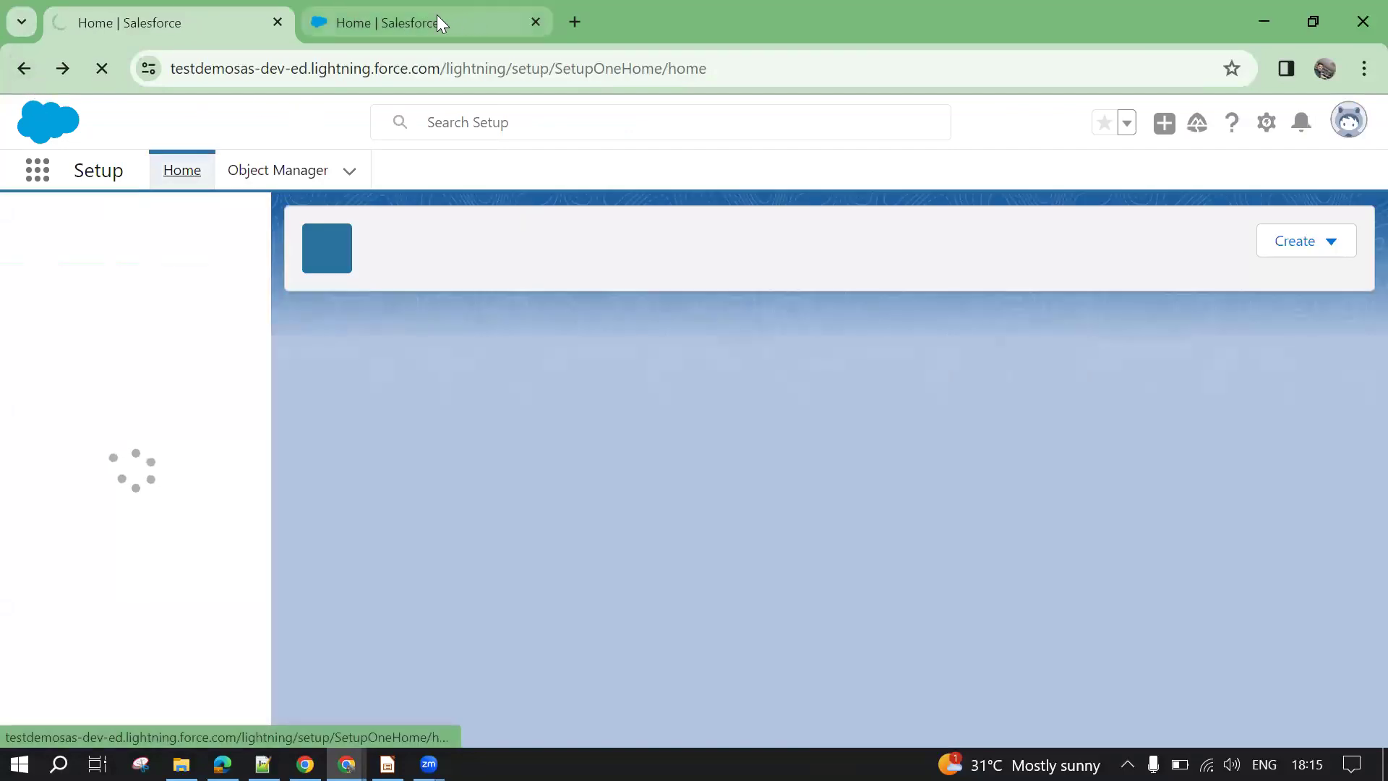
pyautogui.click(437, 14)
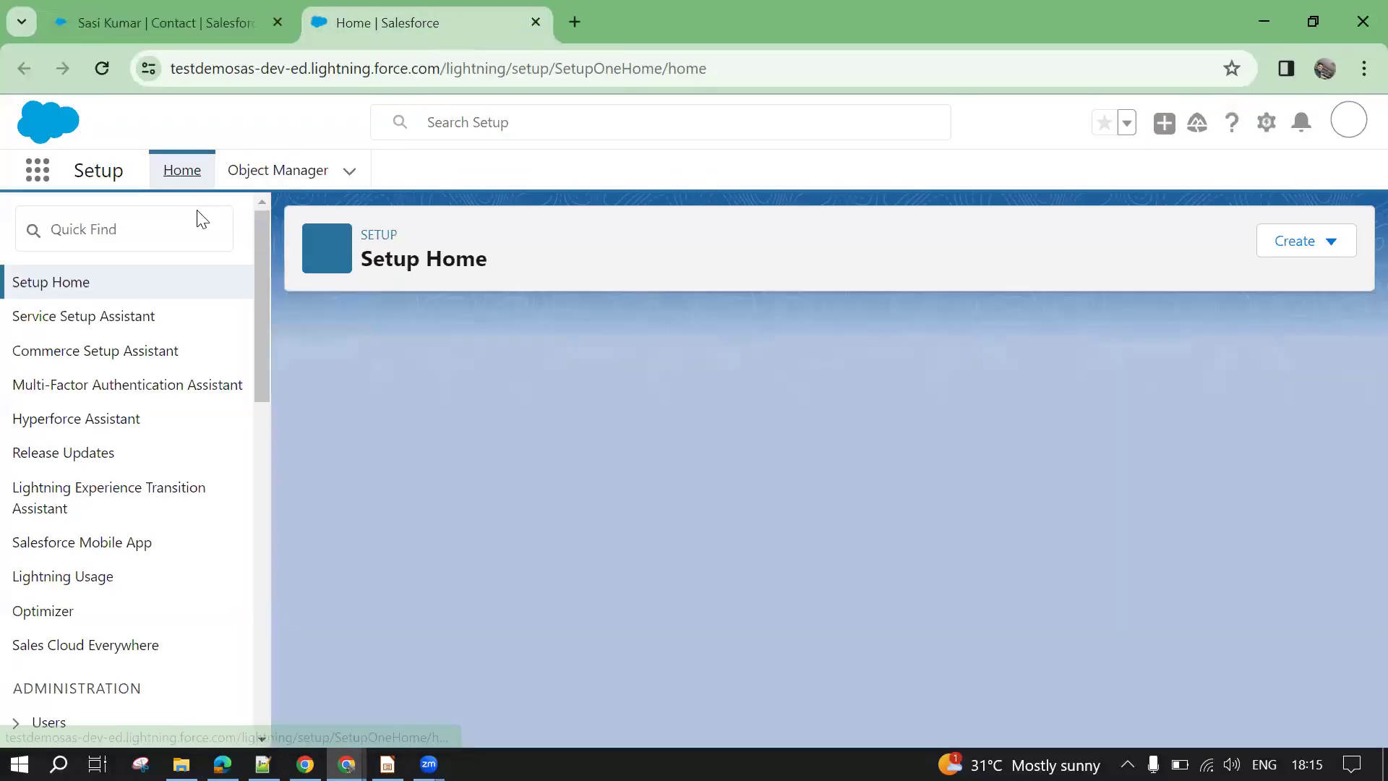
# Search Setup for "flow" and open the Flows page under Process Automation
pyautogui.click(148, 224)
pyautogui.write('flow')
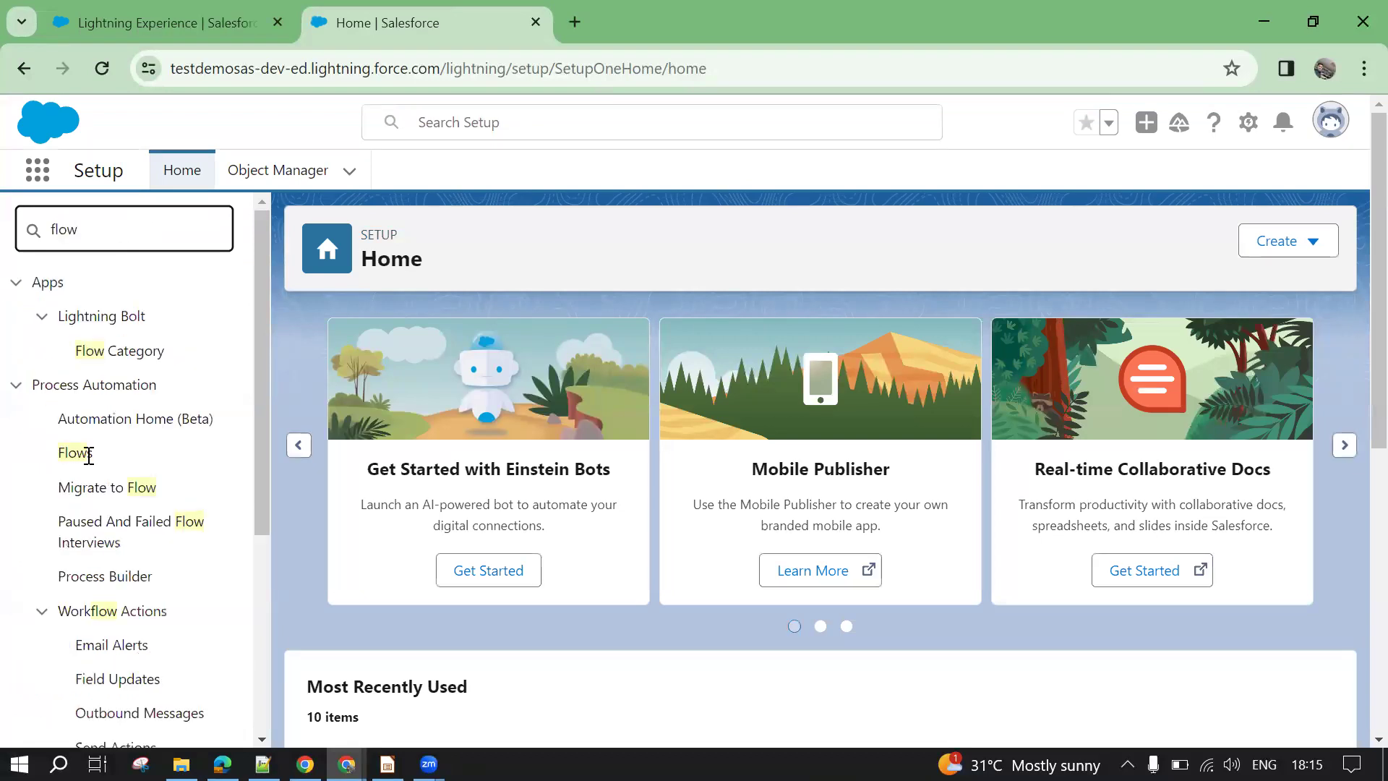
pyautogui.click(72, 453)
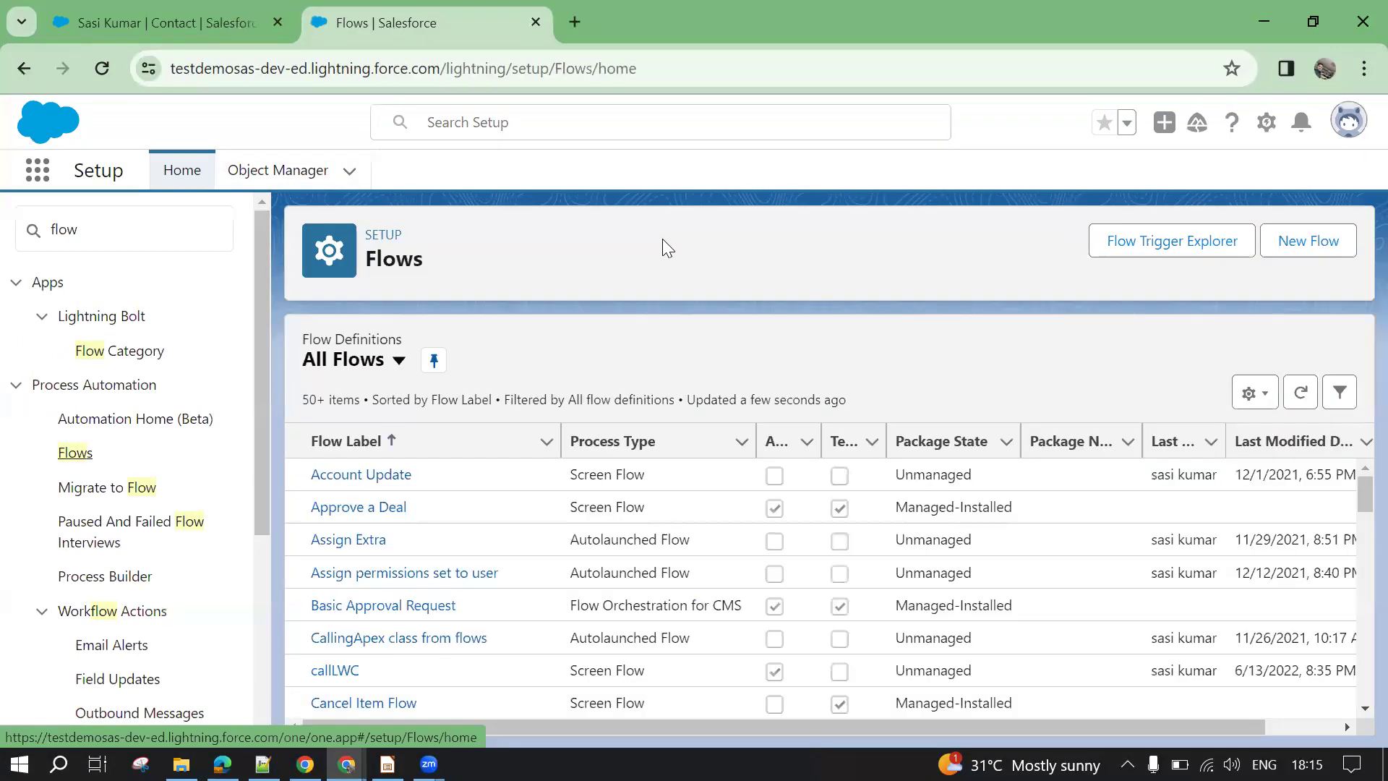
# Create a new Record-Triggered Flow and switch its canvas to the Free-Form layout
pyautogui.click(1306, 245)
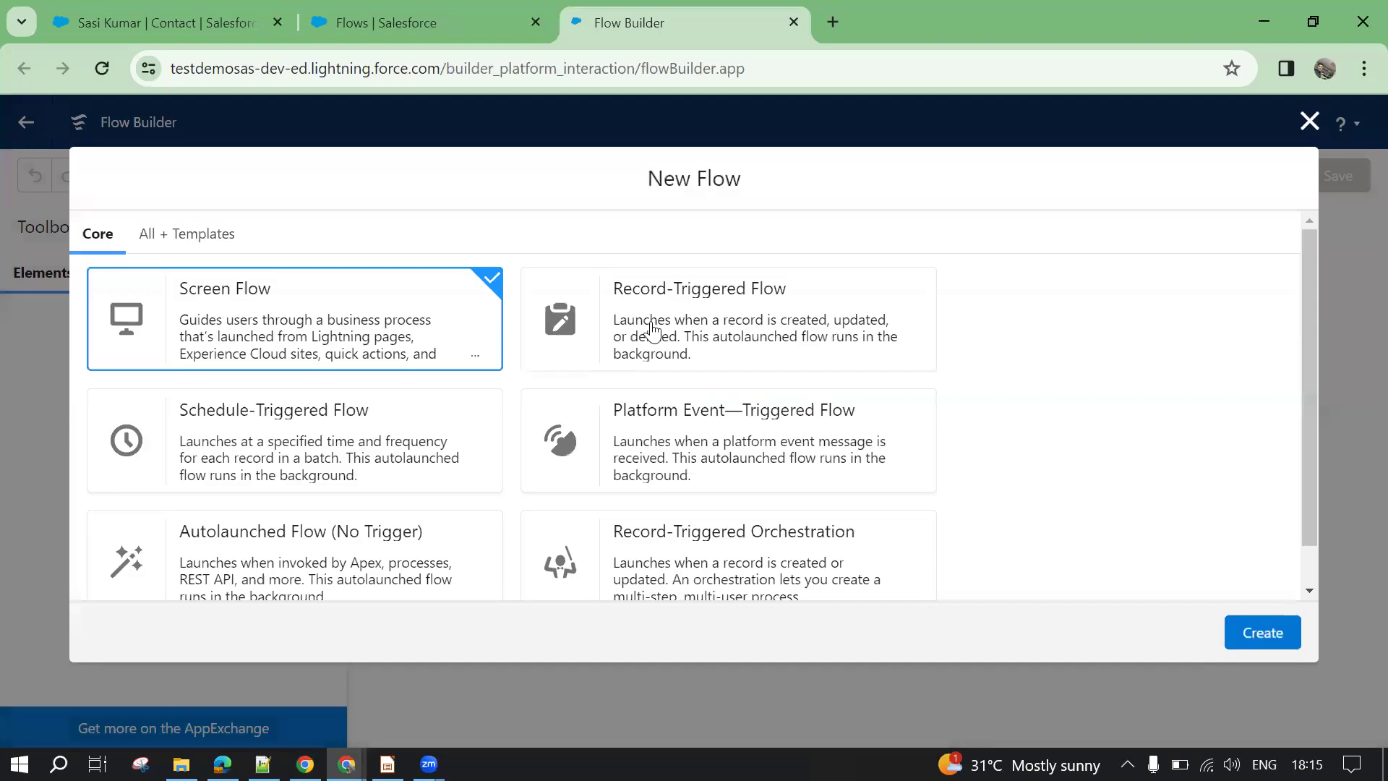
pyautogui.click(656, 329)
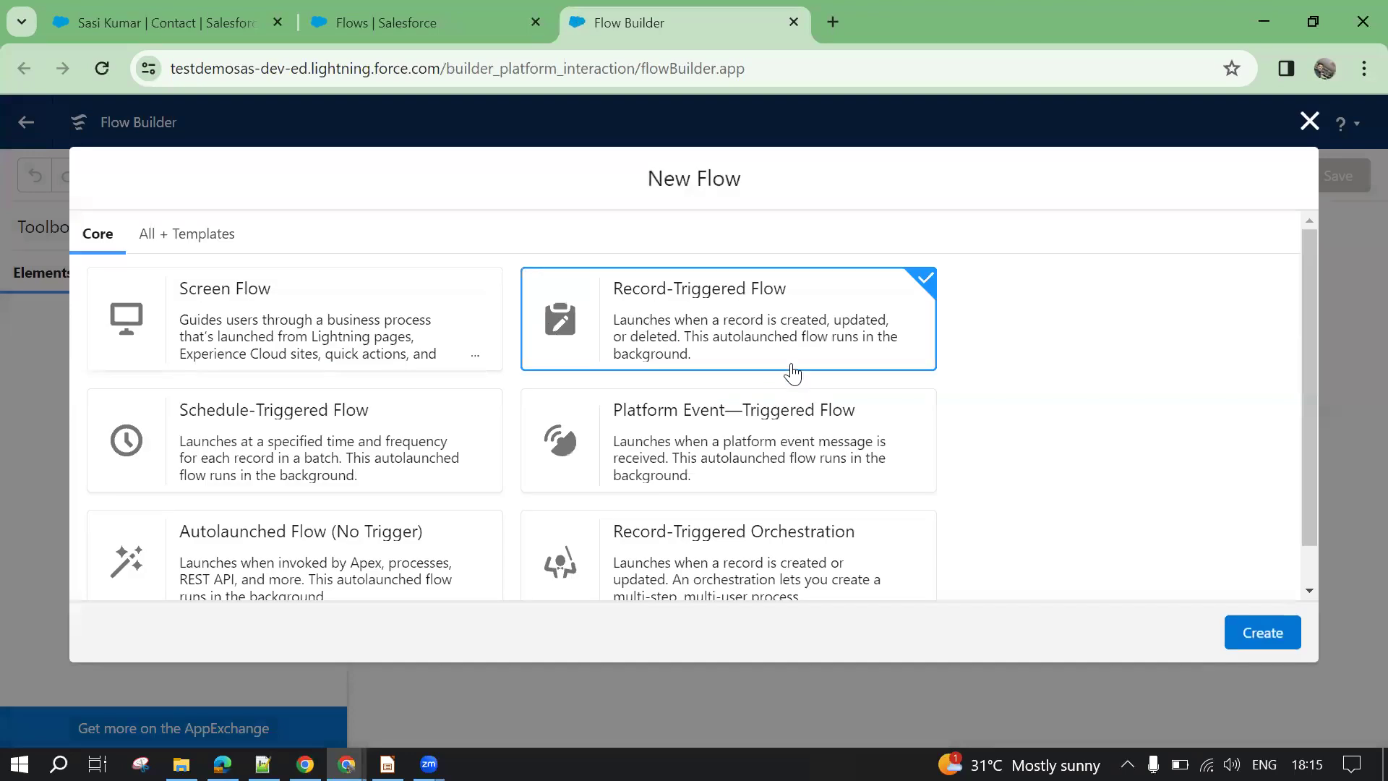
pyautogui.click(1254, 637)
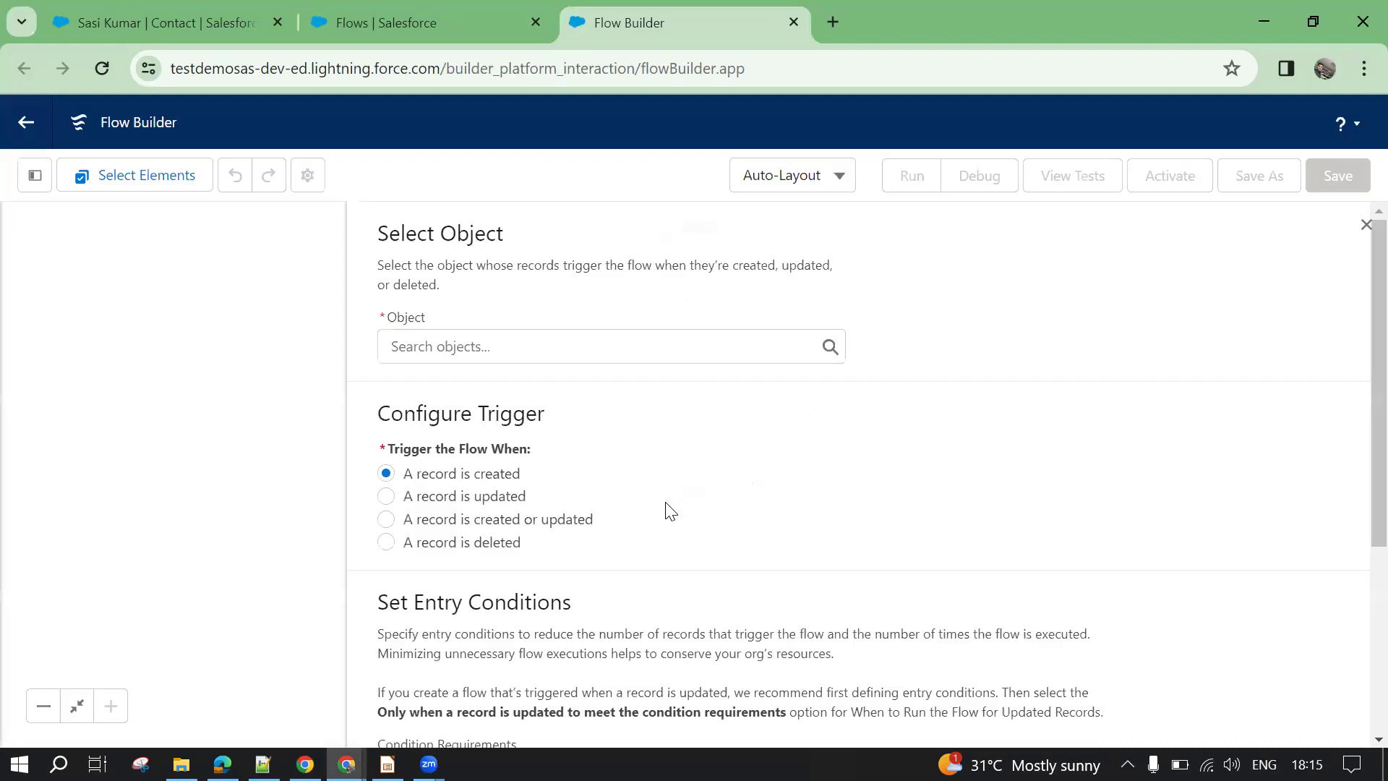
pyautogui.click(775, 177)
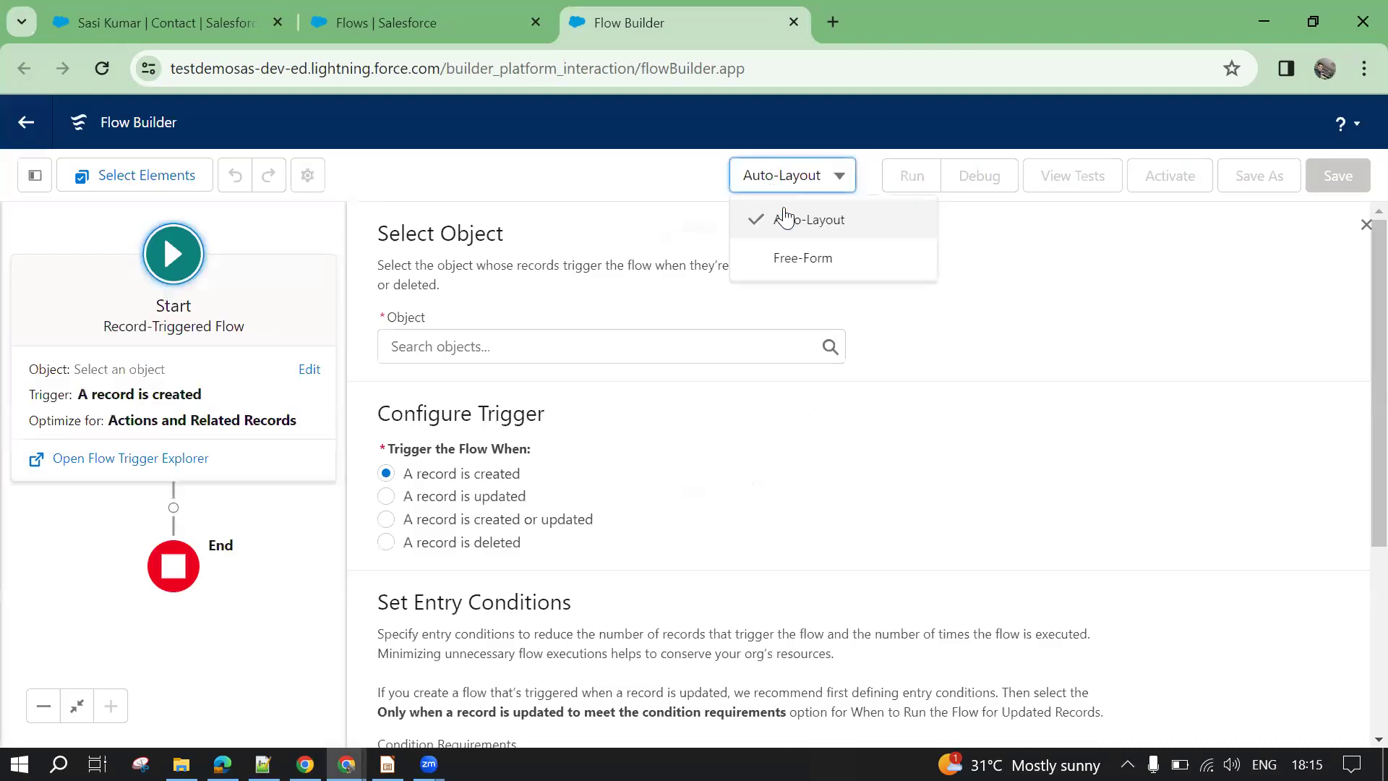
pyautogui.click(784, 258)
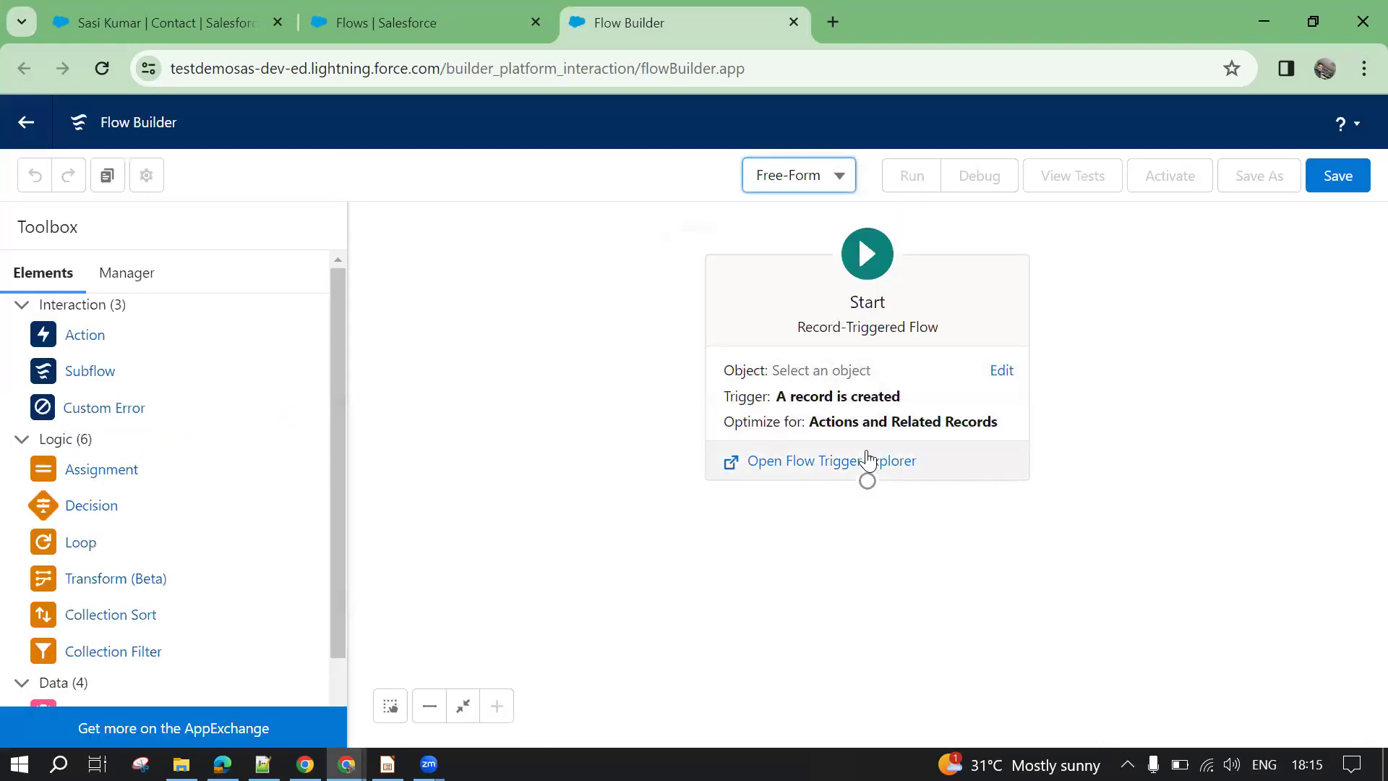
# Configure the Start element to use the Contact object and trigger when a record is deleted
pyautogui.doubleClick(912, 380)
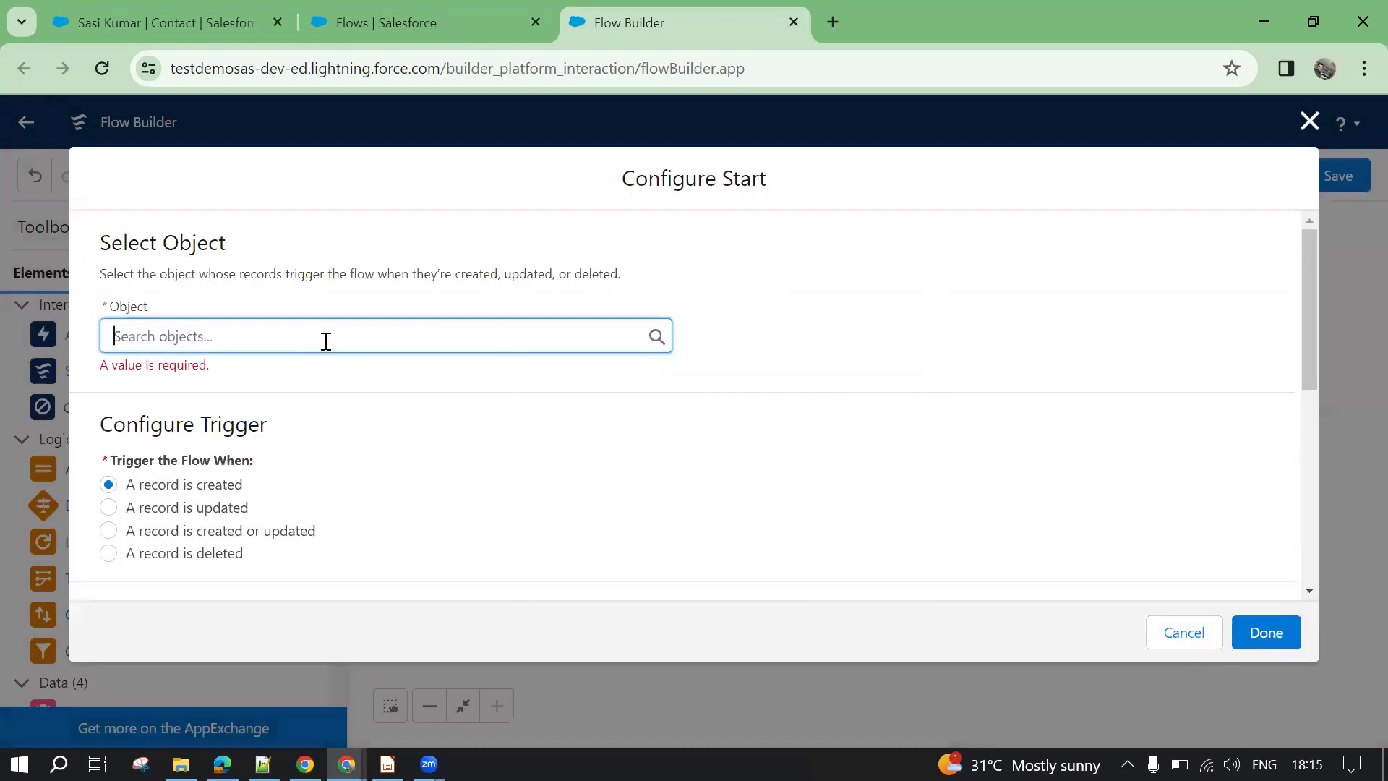
pyautogui.click(327, 337)
pyautogui.write('conta')
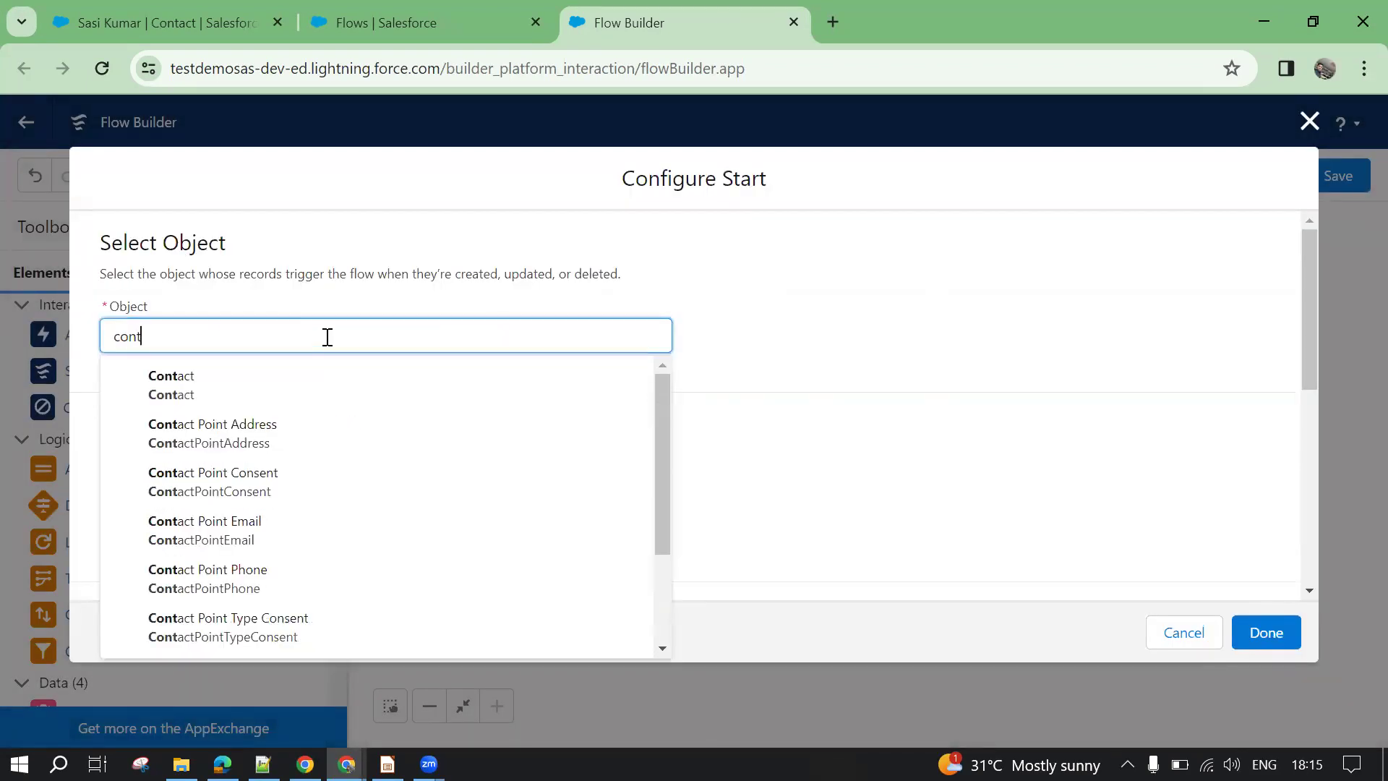
pyautogui.click(226, 390)
pyautogui.scroll(-2, 426, 394)
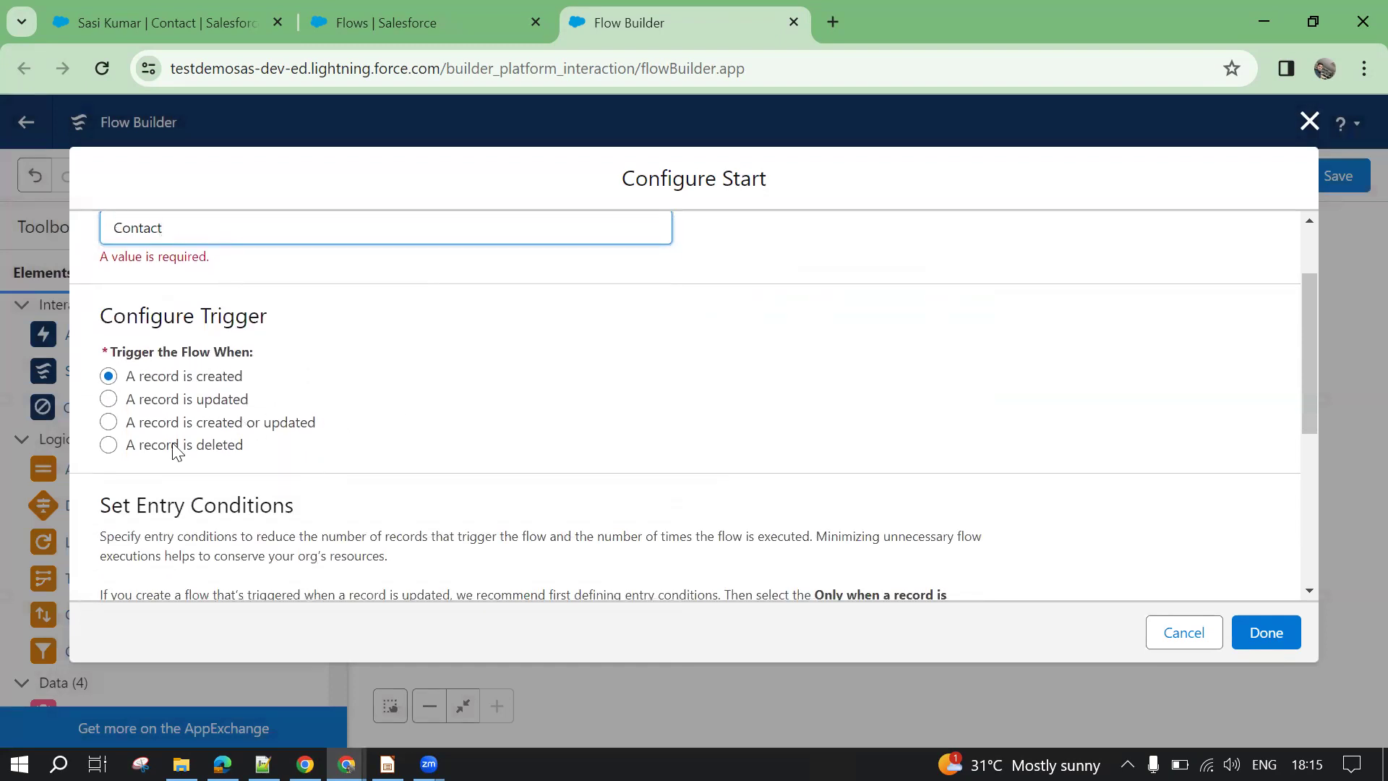
pyautogui.click(176, 451)
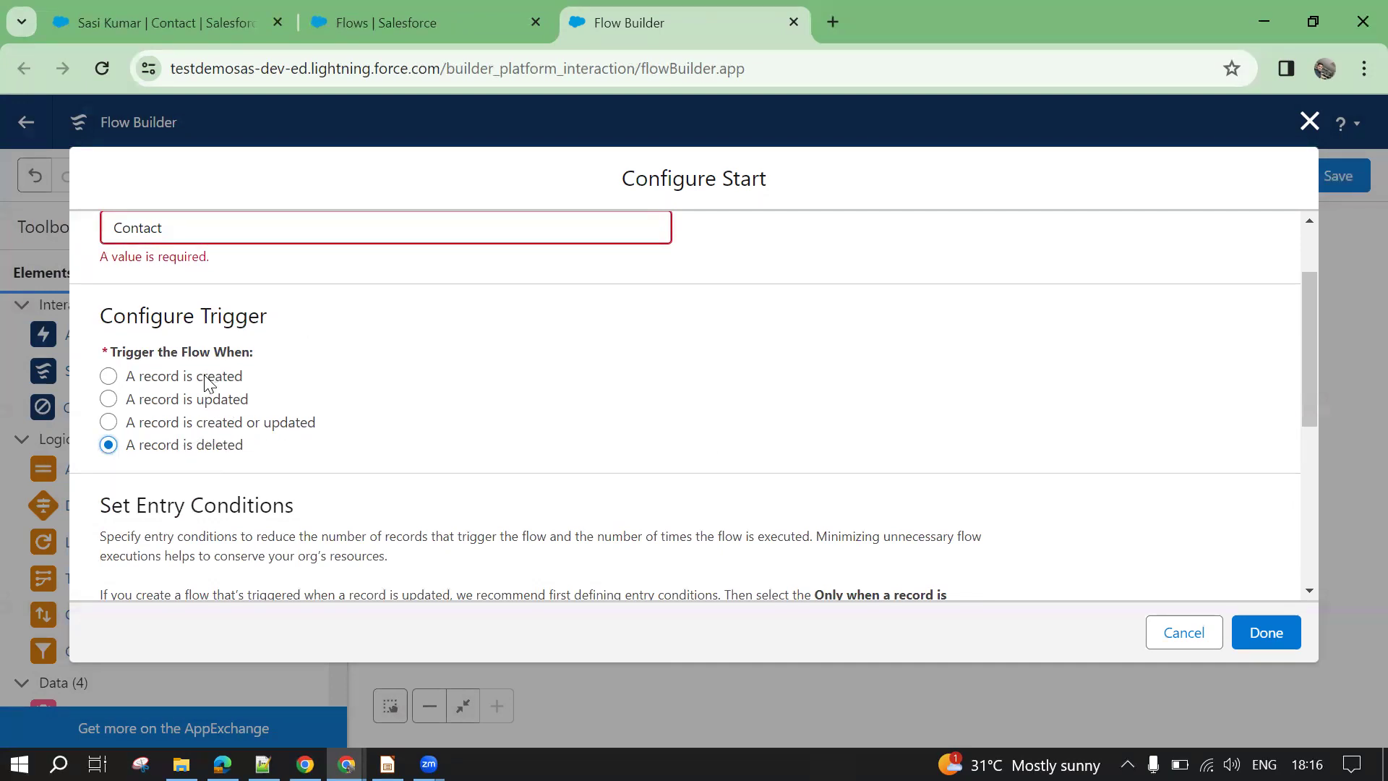
pyautogui.scroll(2, 202, 397)
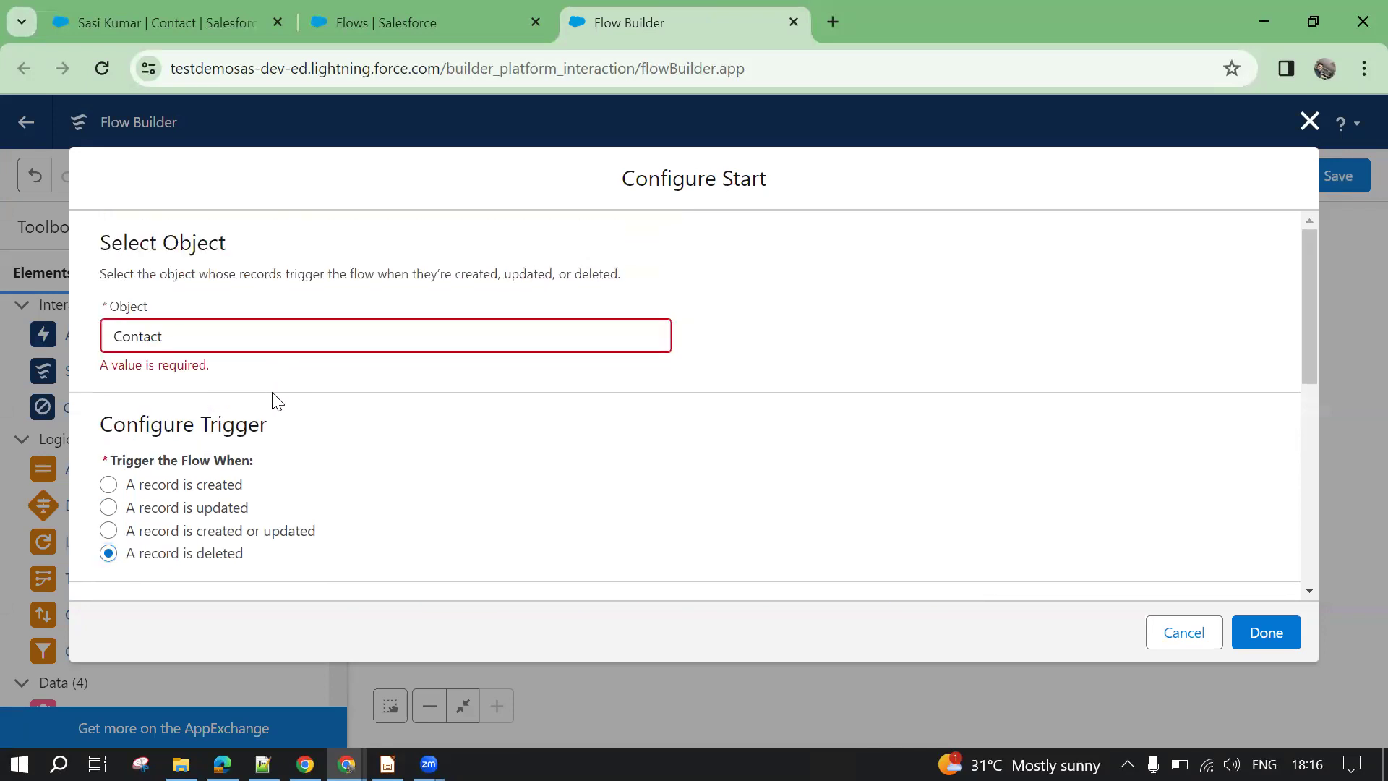
pyautogui.scroll(-2, 277, 402)
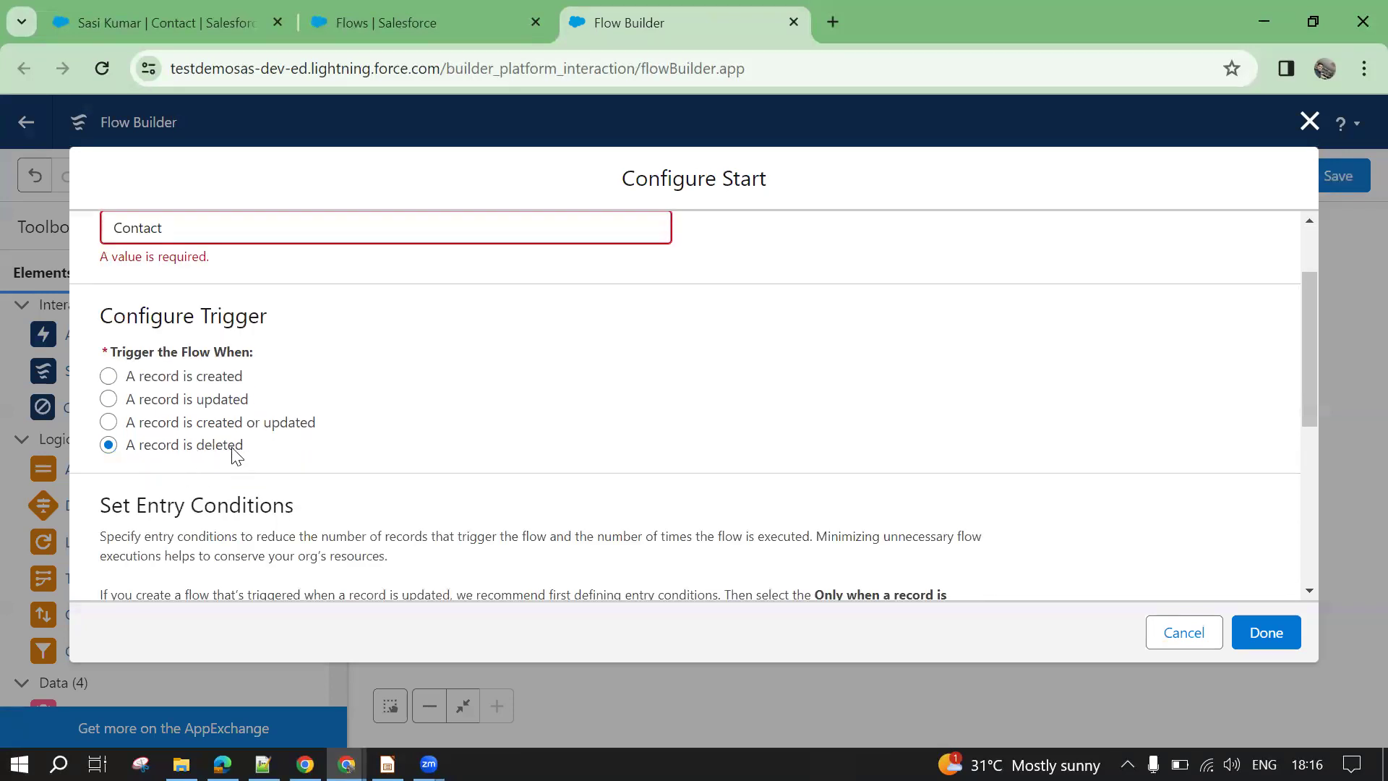
# Check the Email field in the contact record's details, then return to the flow being configured
pyautogui.click(345, 13)
pyautogui.click(121, 13)
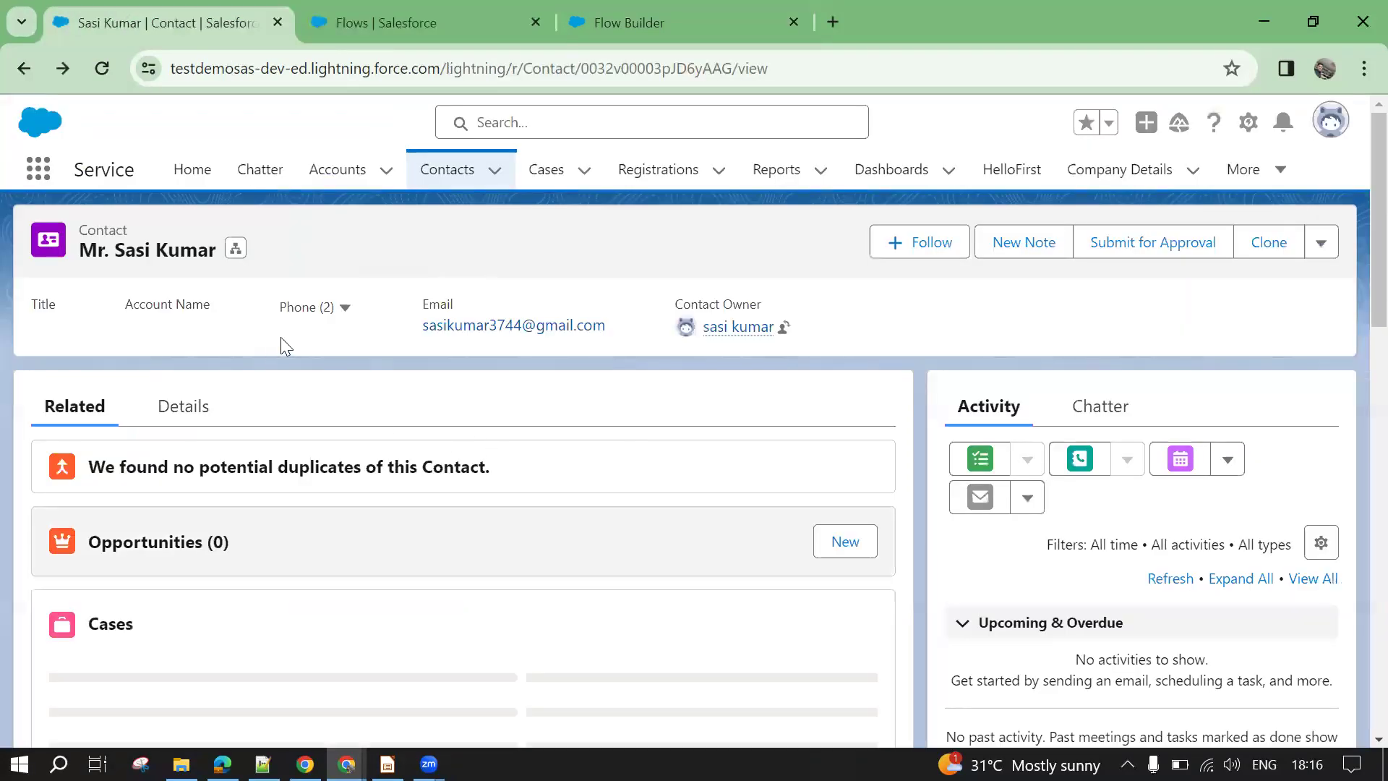
pyautogui.click(179, 406)
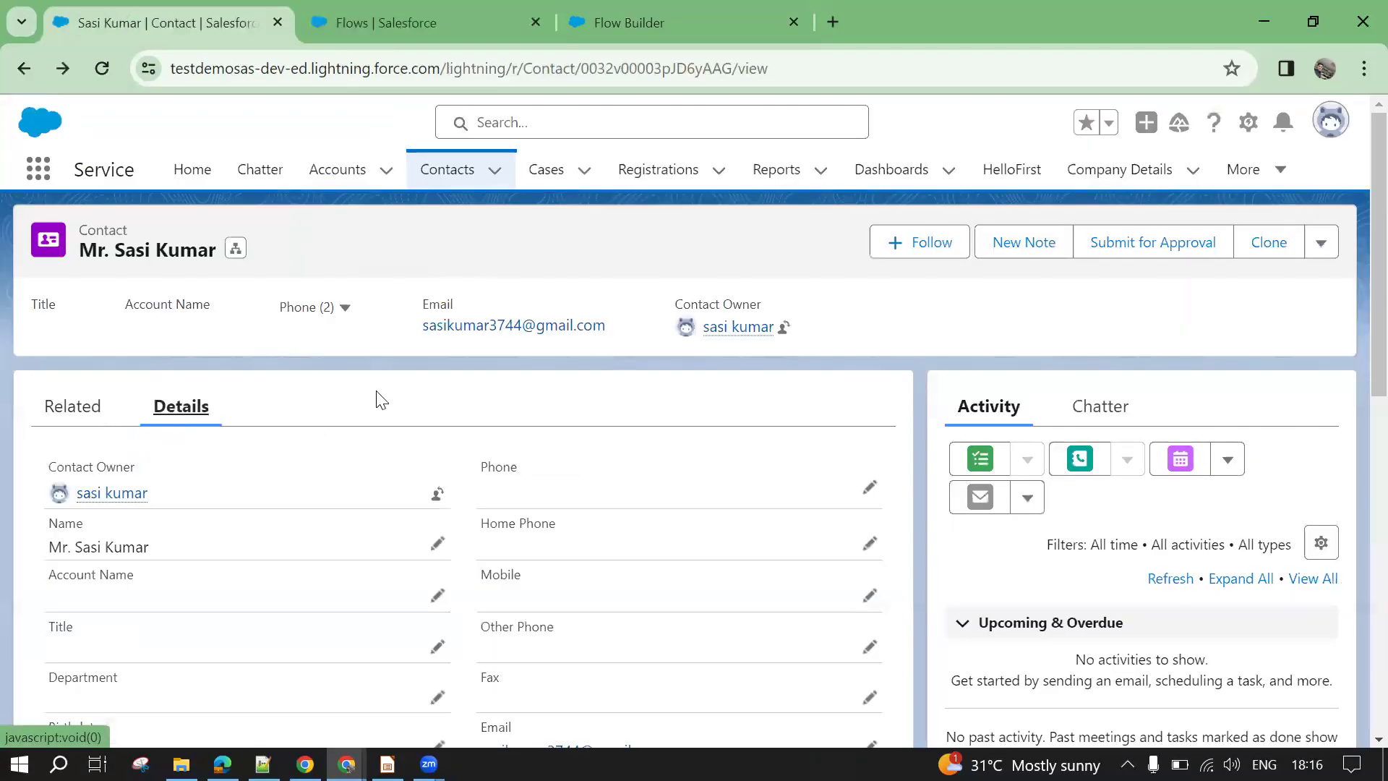
pyautogui.scroll(-2, 377, 400)
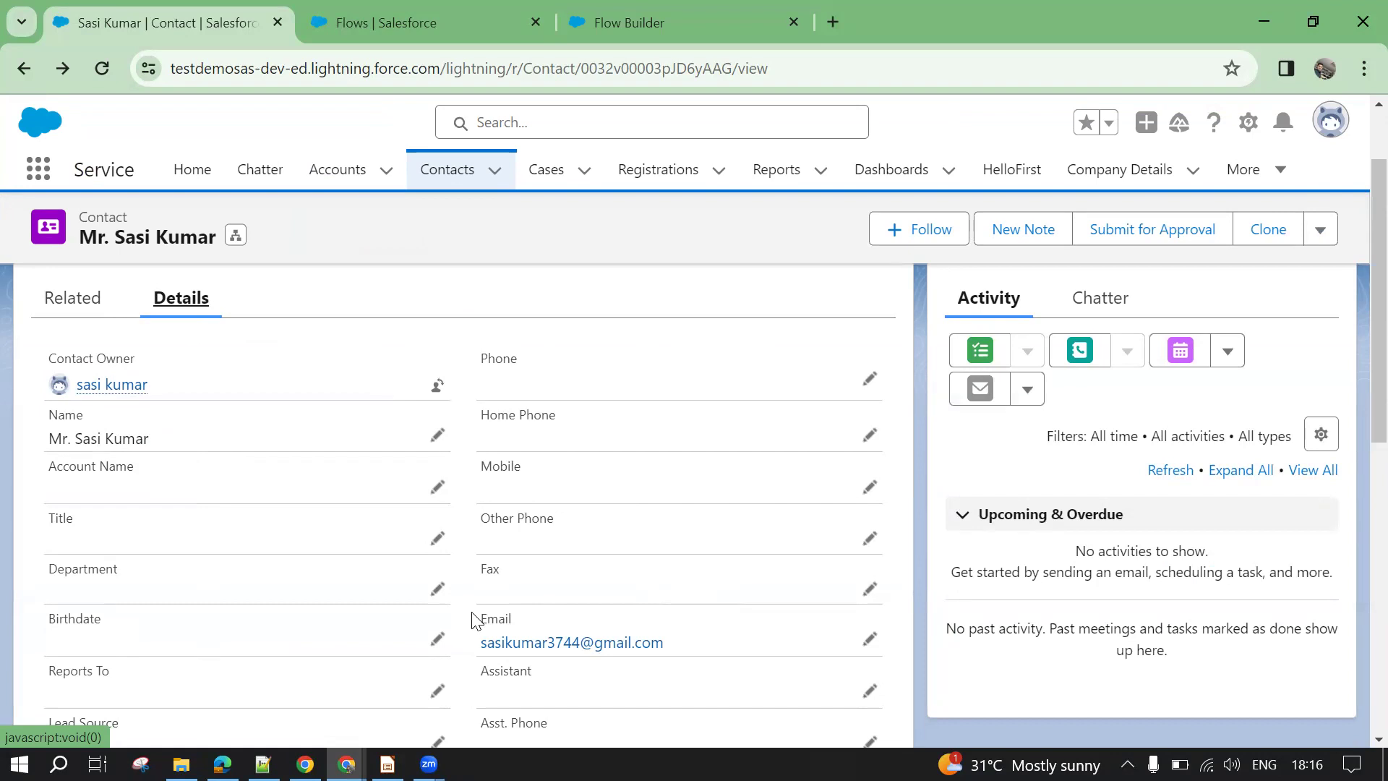
pyautogui.click(632, 21)
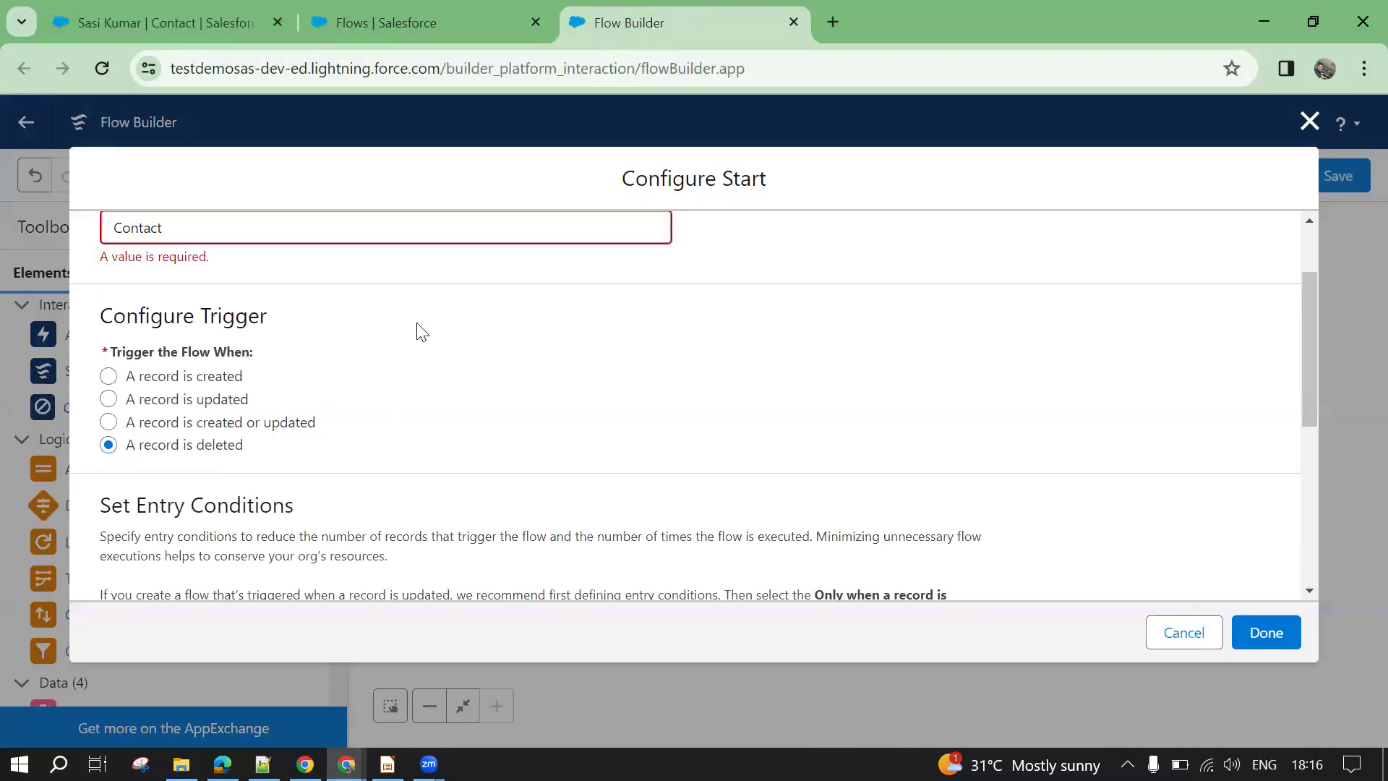
# Set the Start element's entry condition requirements to All Conditions Are Met (AND)
pyautogui.scroll(2, 322, 301)
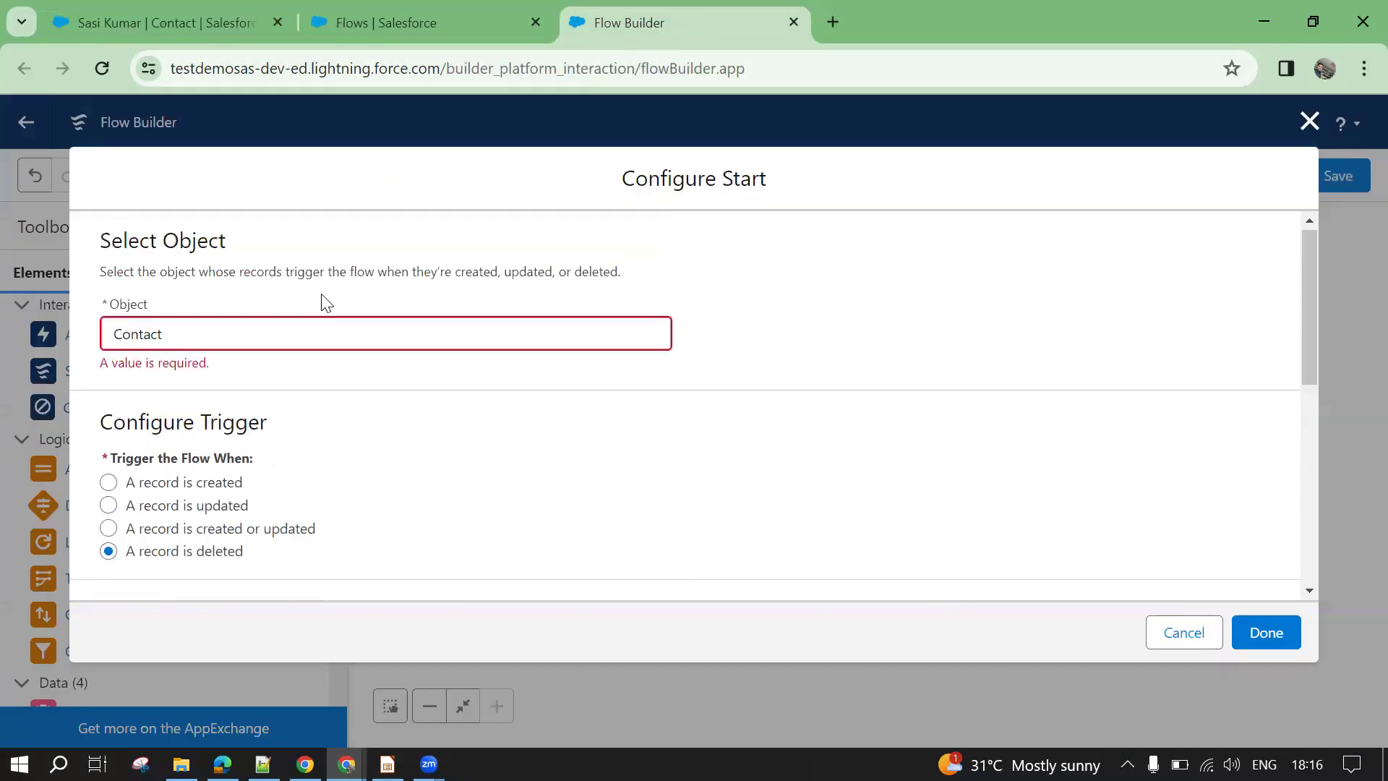
pyautogui.click(248, 336)
pyautogui.click(372, 397)
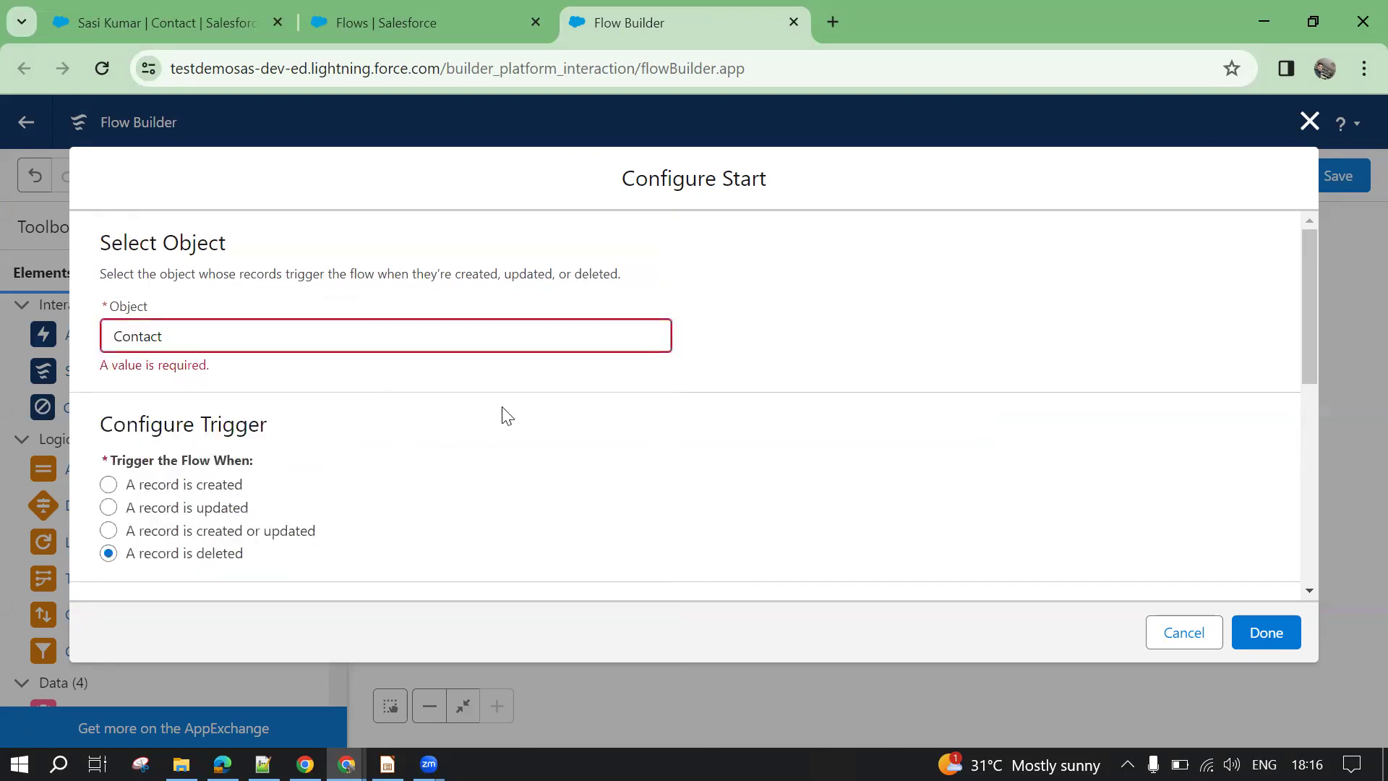
pyautogui.scroll(-3, 501, 406)
pyautogui.scroll(-1, 502, 407)
pyautogui.click(263, 458)
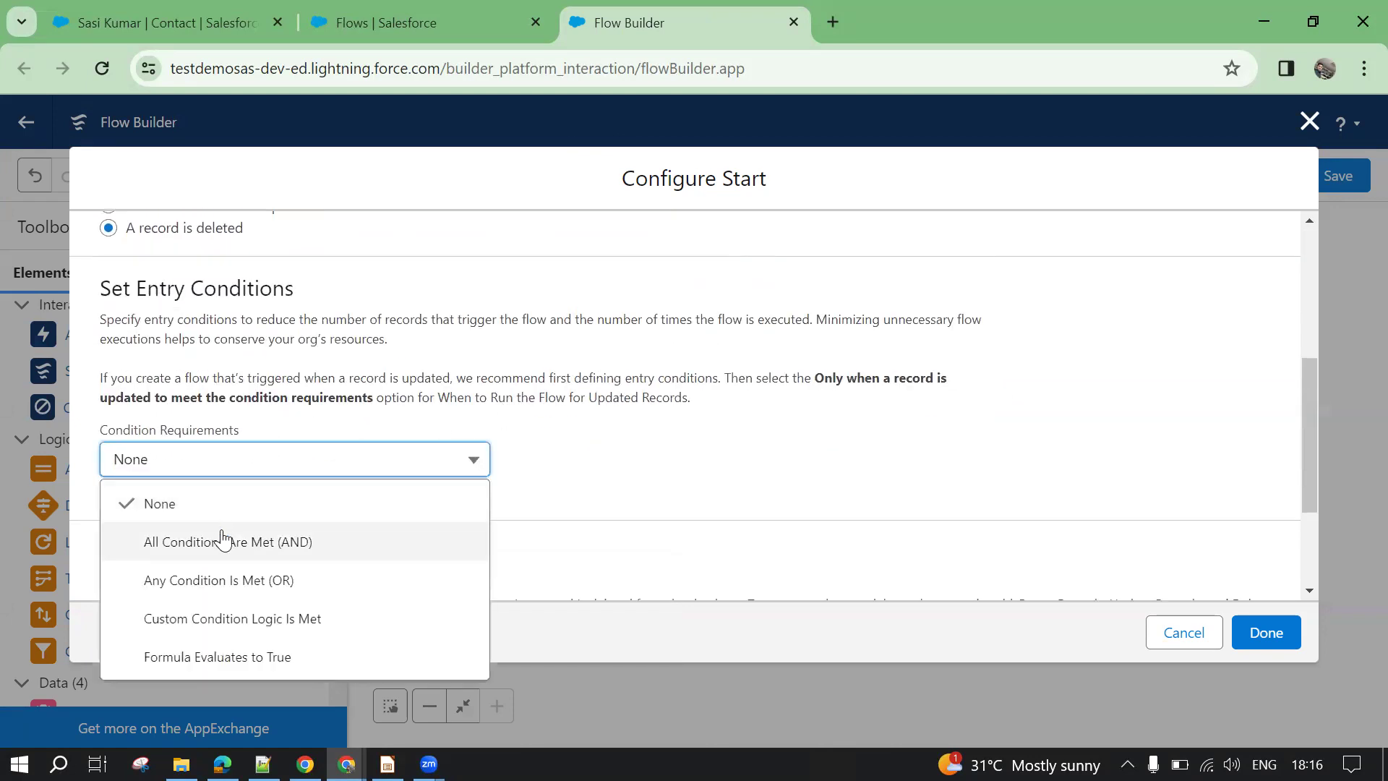
pyautogui.click(221, 542)
pyautogui.scroll(-2, 331, 402)
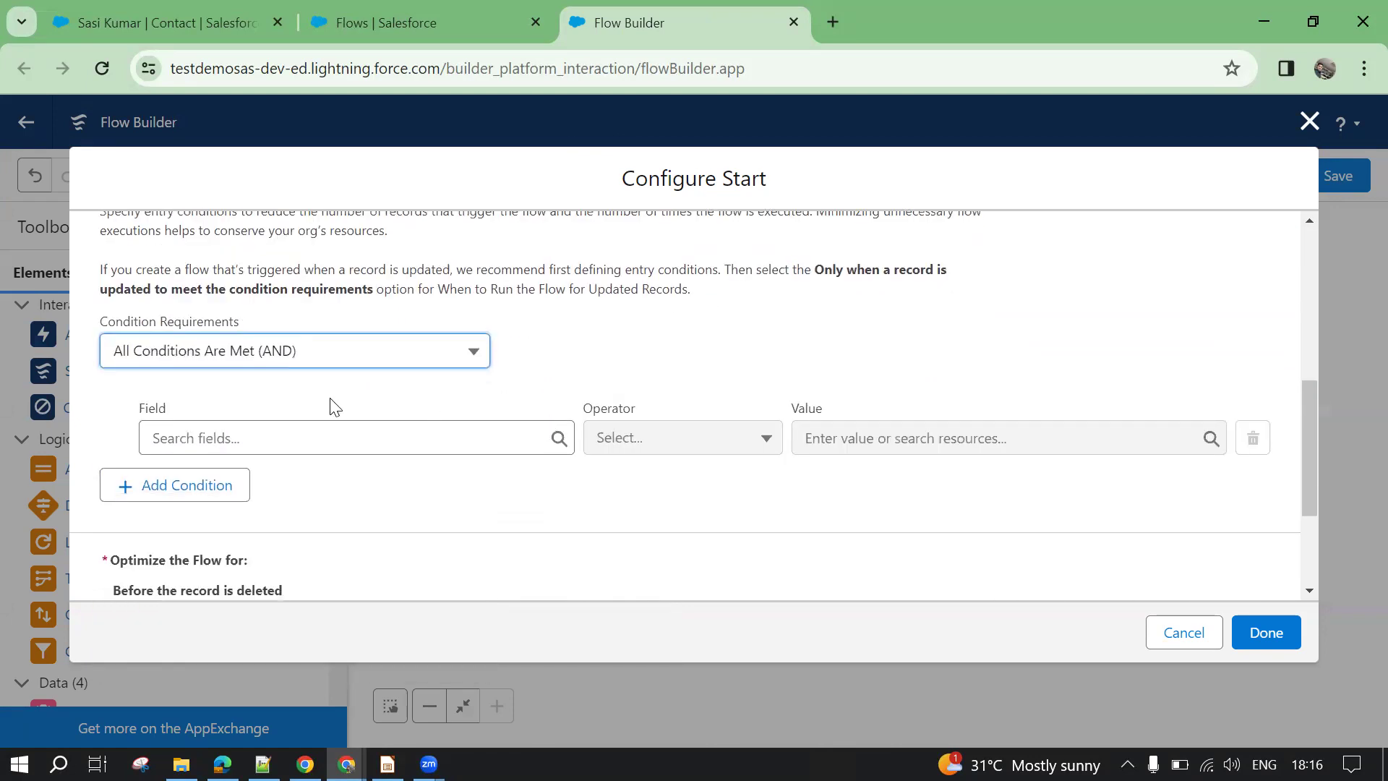
# Add the entry condition Email Is Null with the value False and finish configuring the Start element
pyautogui.click(309, 436)
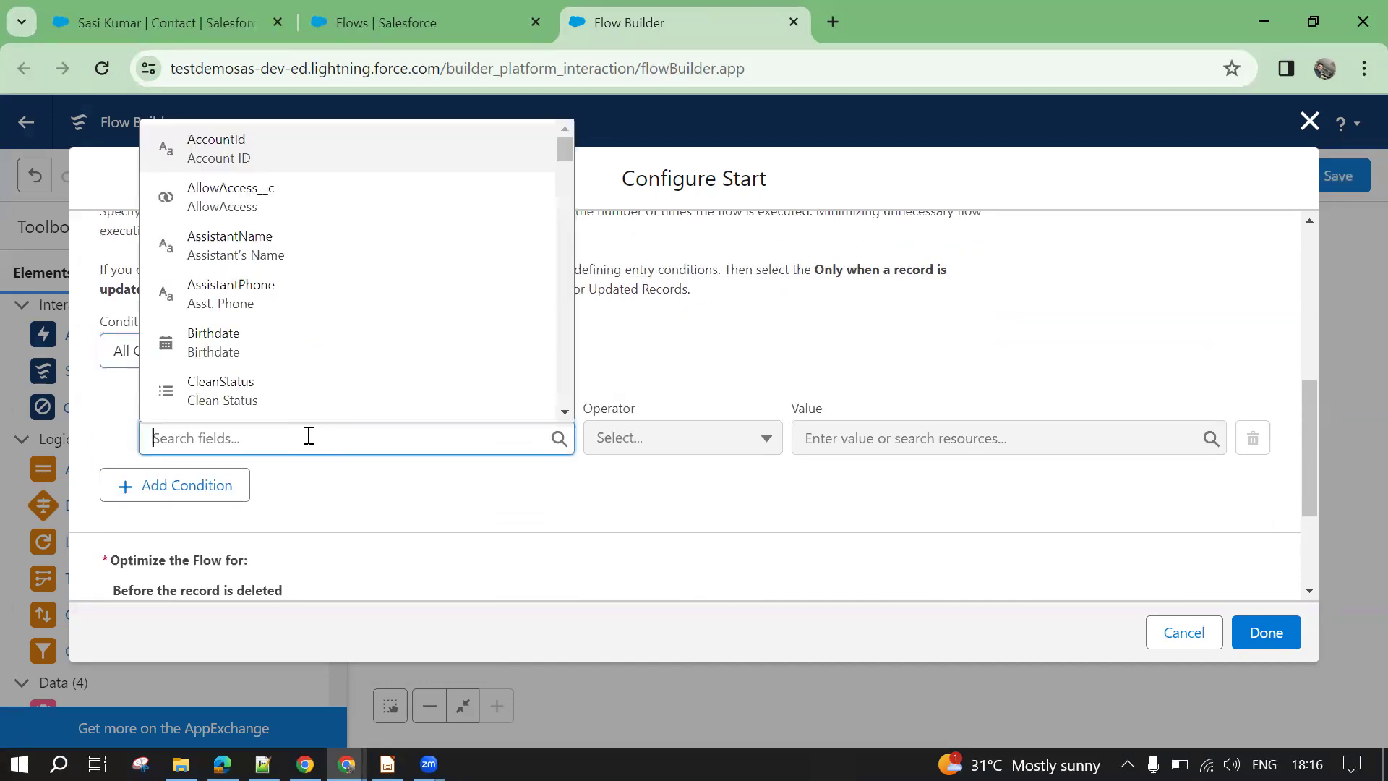
pyautogui.write('cont')
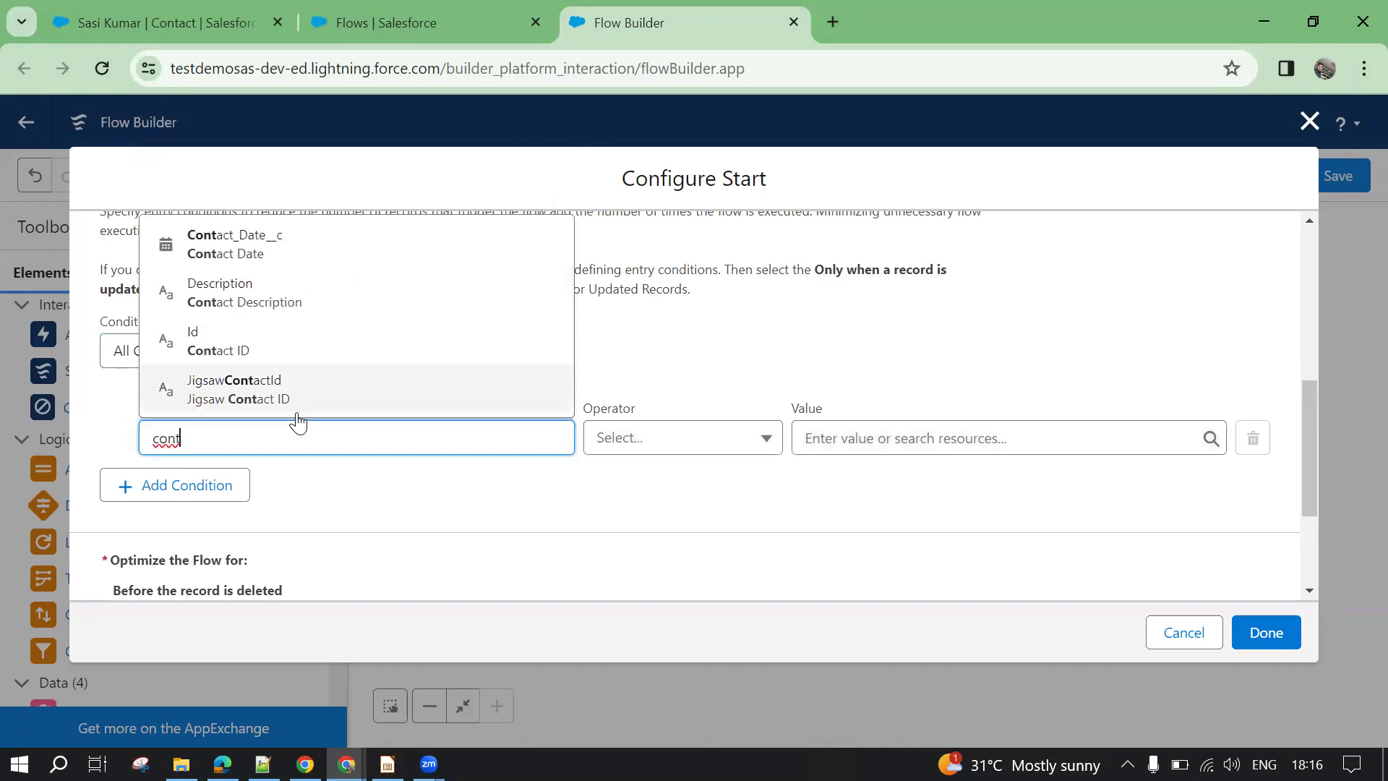
pyautogui.press('BackSpace')
pyautogui.press('BackSpace')
pyautogui.press('BackSpace')
pyautogui.press('BackSpace')
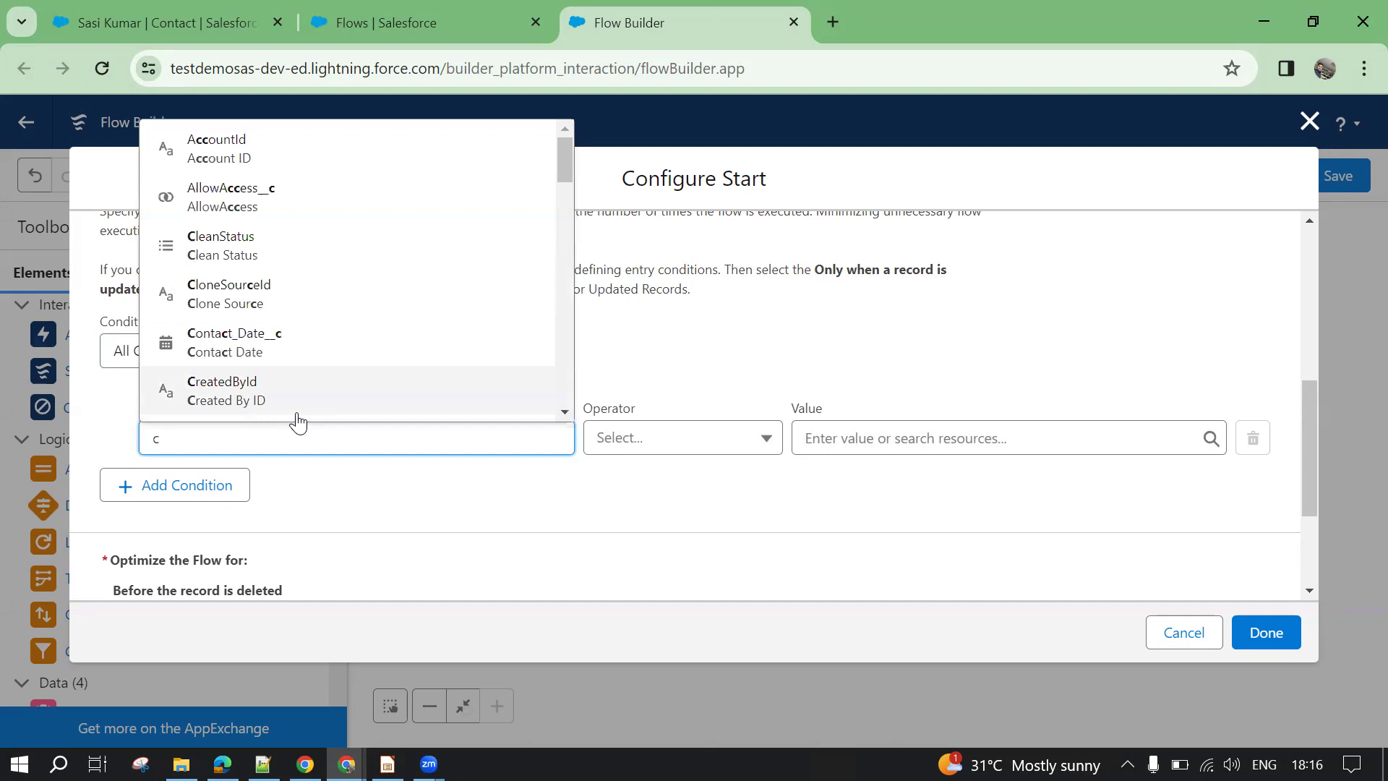
pyautogui.write('email')
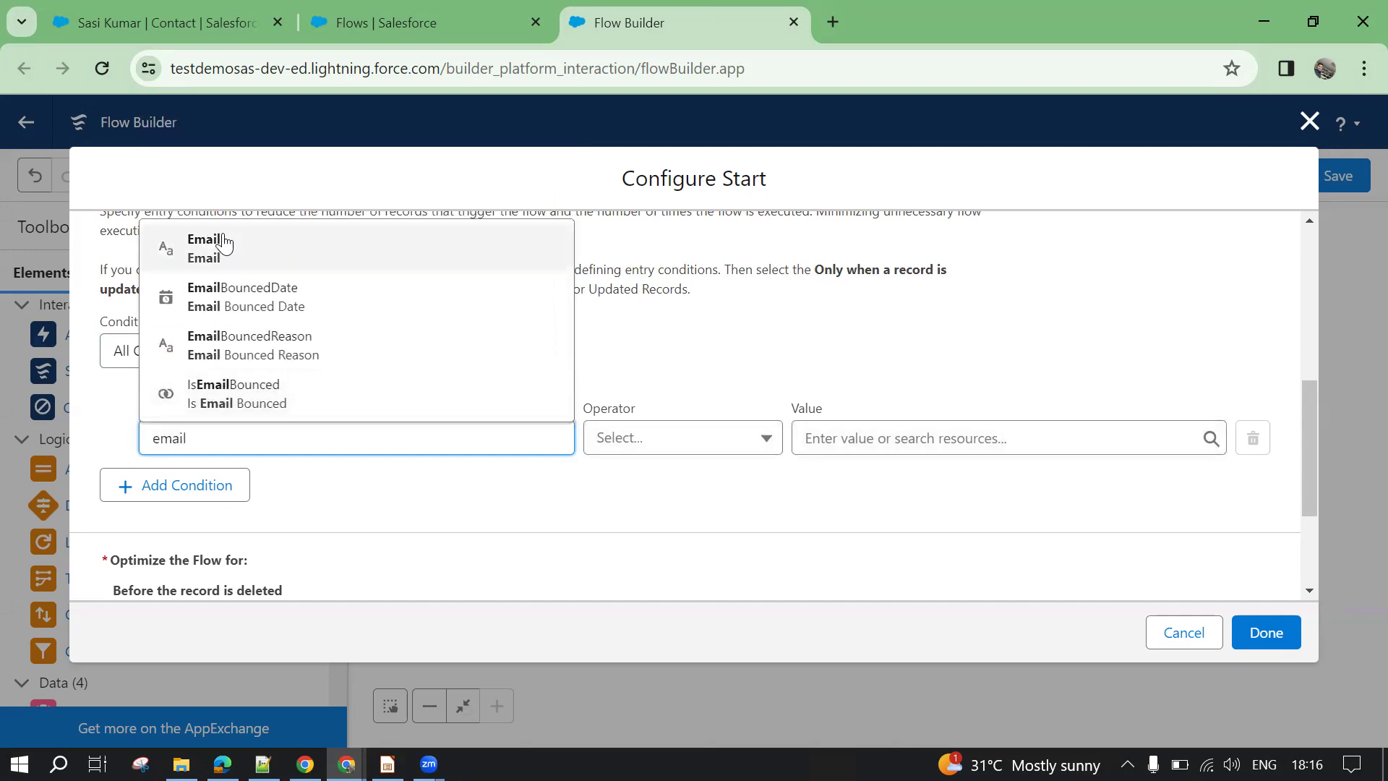
pyautogui.click(221, 237)
pyautogui.click(686, 436)
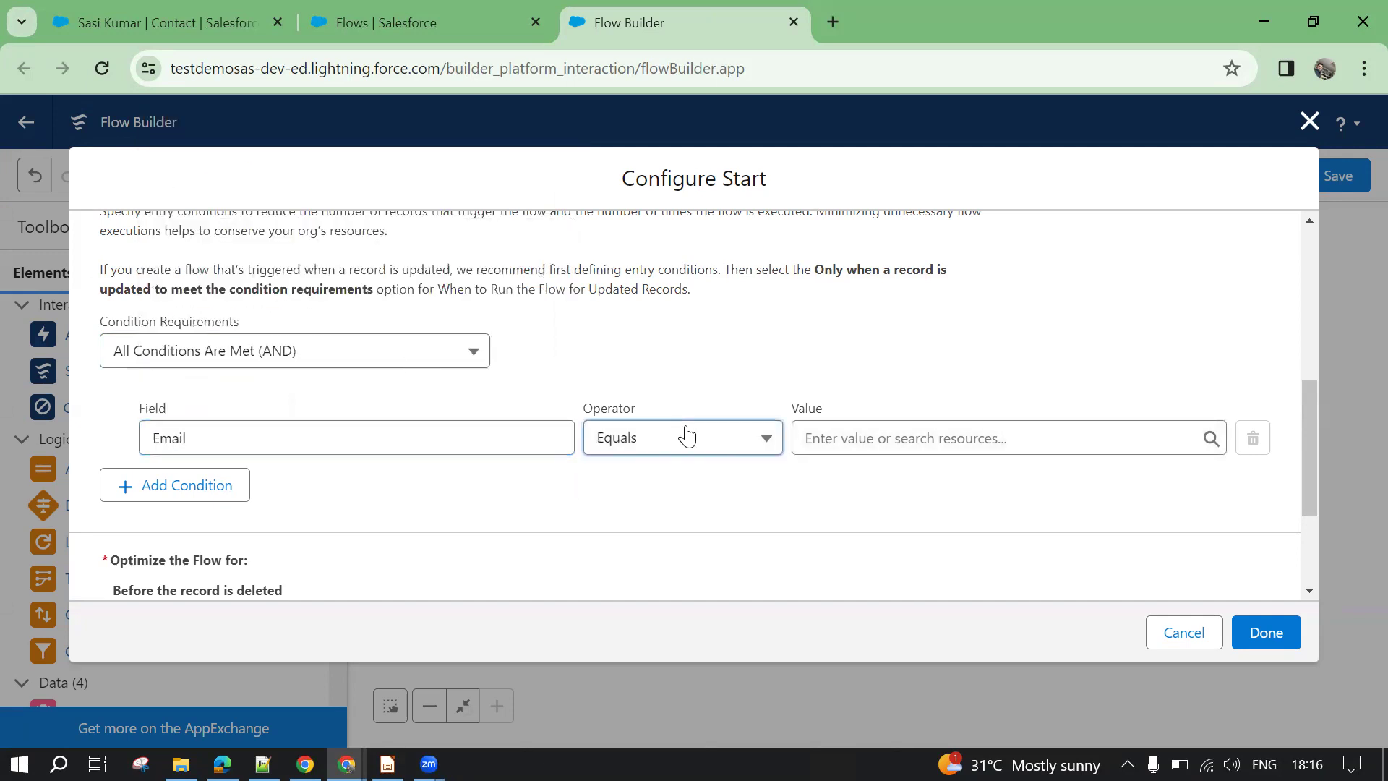
pyautogui.click(659, 672)
pyautogui.click(894, 438)
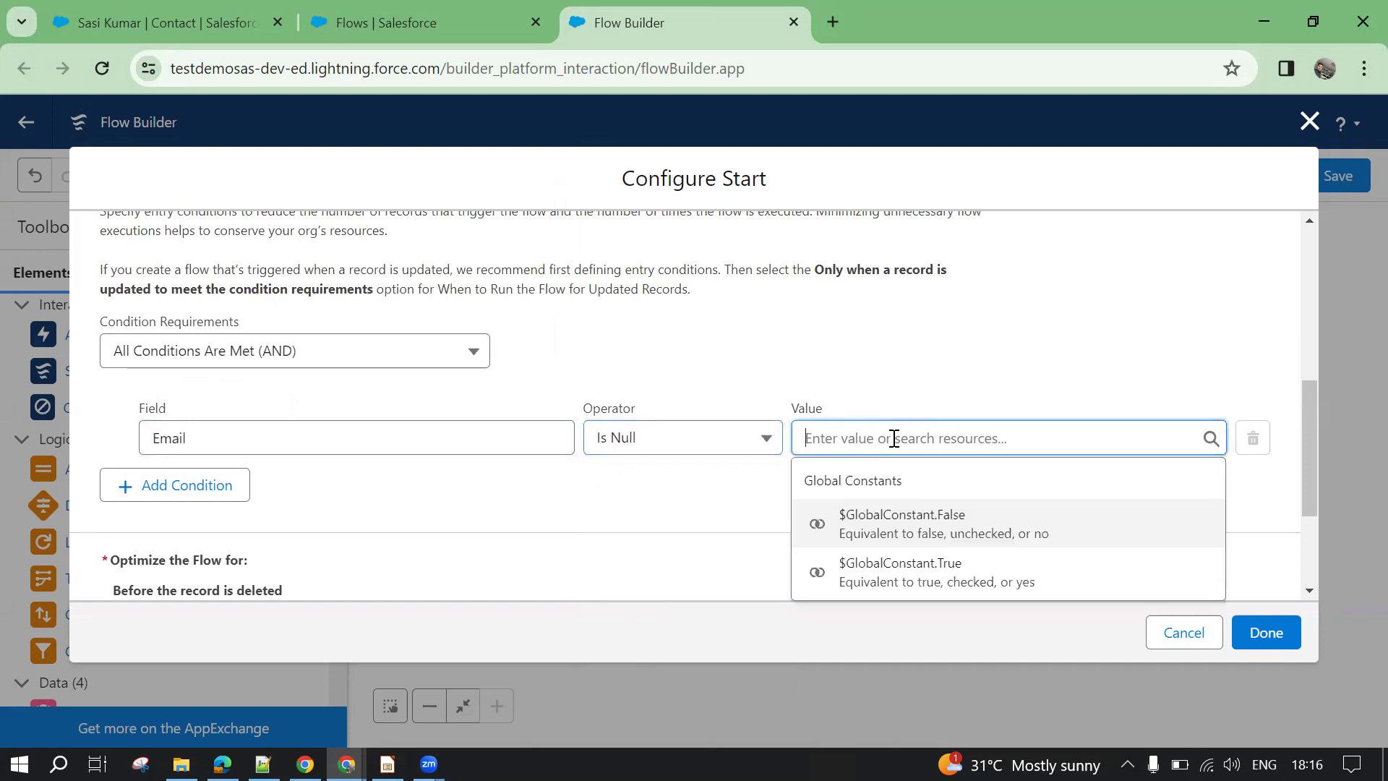
pyautogui.click(907, 522)
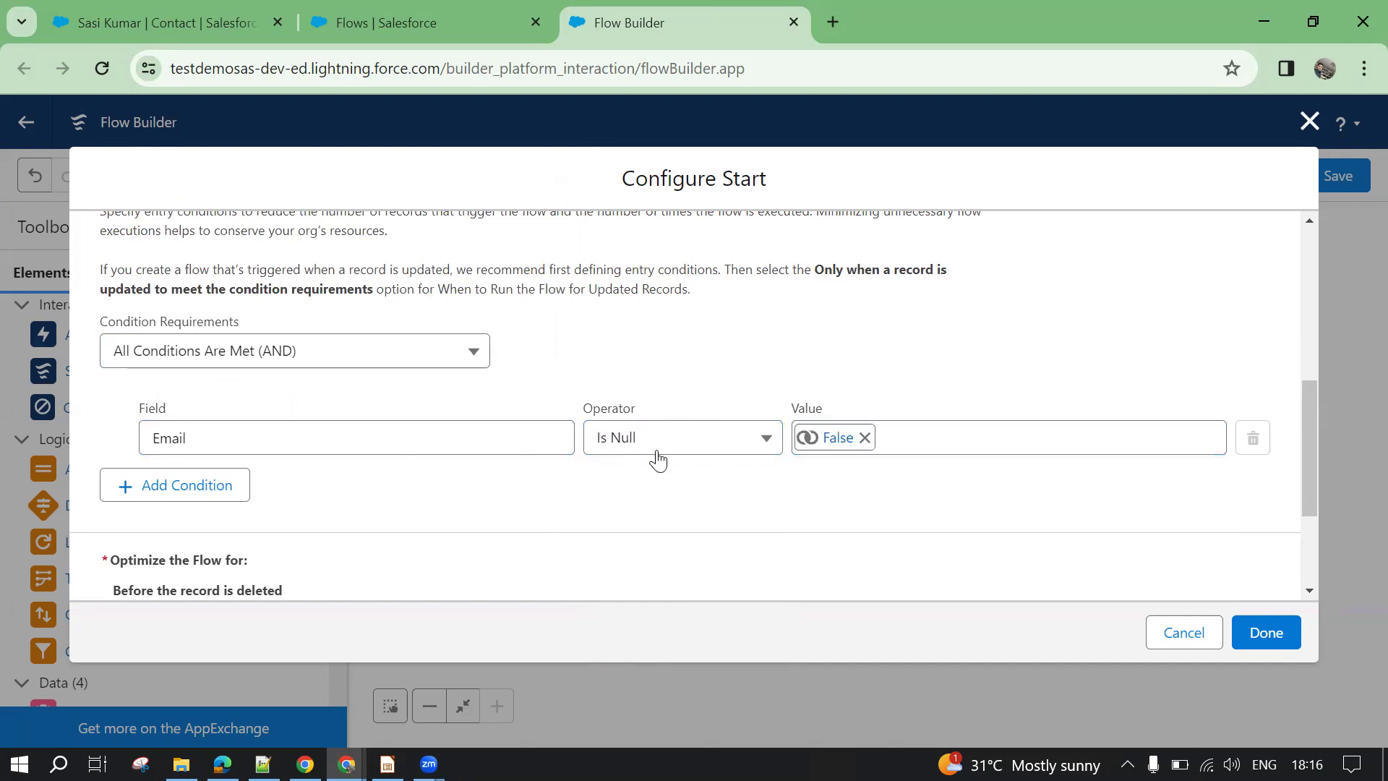
pyautogui.scroll(-3, 441, 528)
pyautogui.scroll(5, 440, 529)
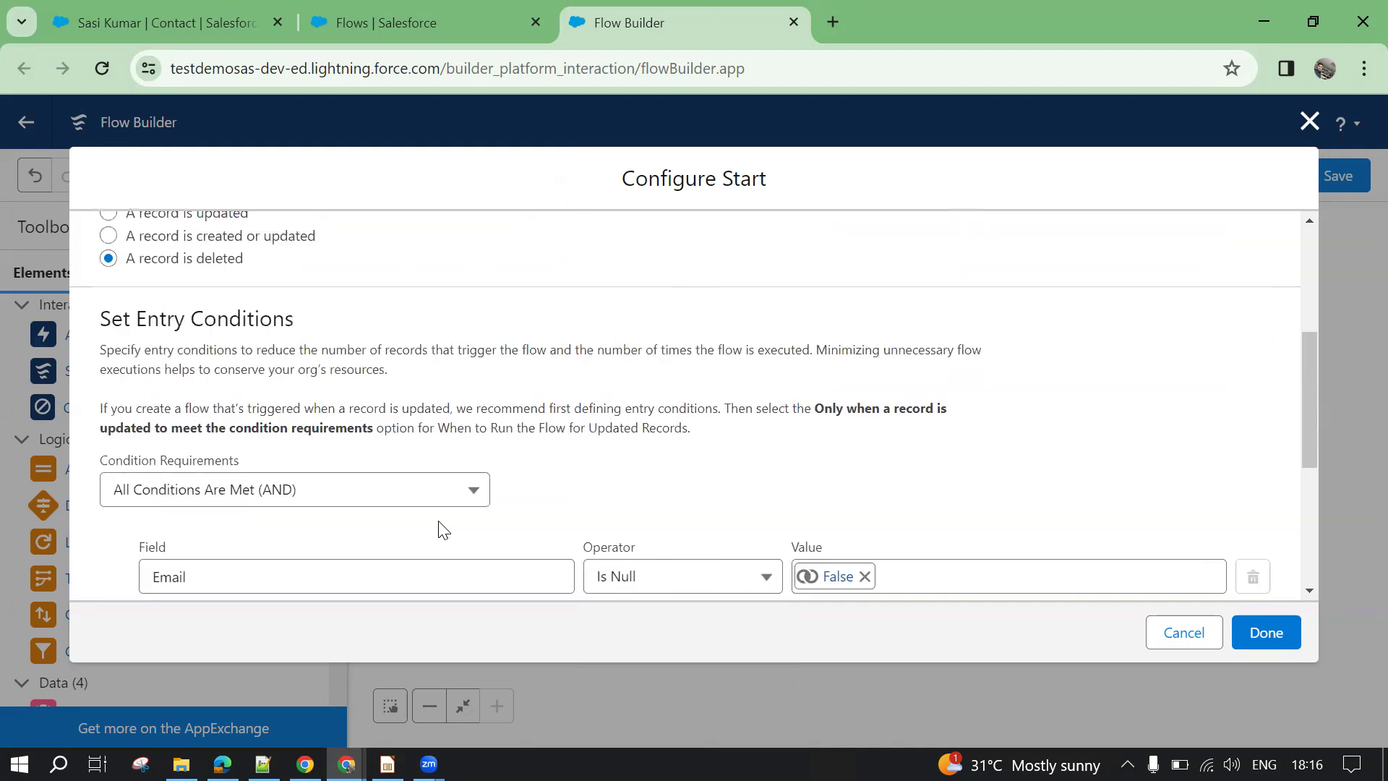
pyautogui.scroll(-3, 437, 527)
pyautogui.click(1265, 634)
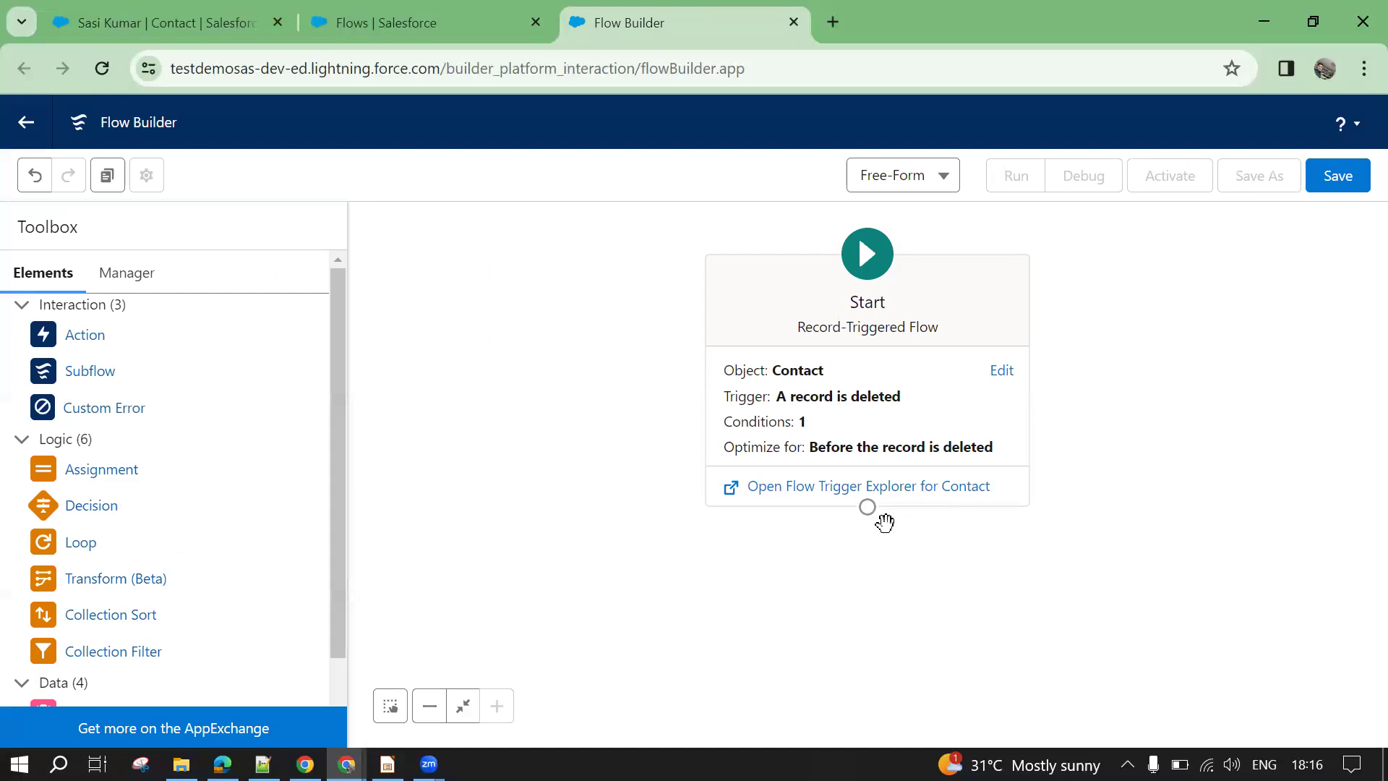
# Review the Start element's trigger and Email entry condition, then finish the element's configuration
pyautogui.click(937, 406)
pyautogui.scroll(-1, 526, 481)
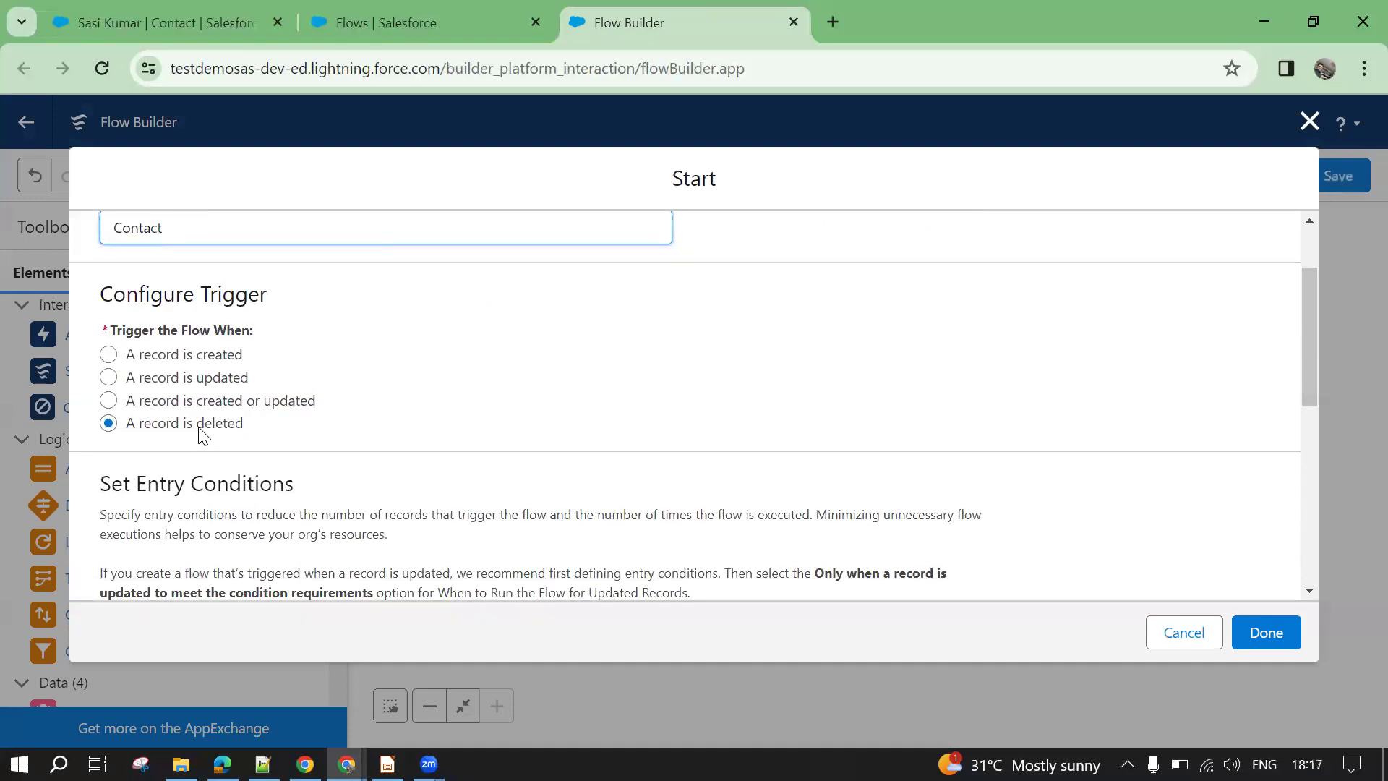
pyautogui.scroll(-3, 202, 433)
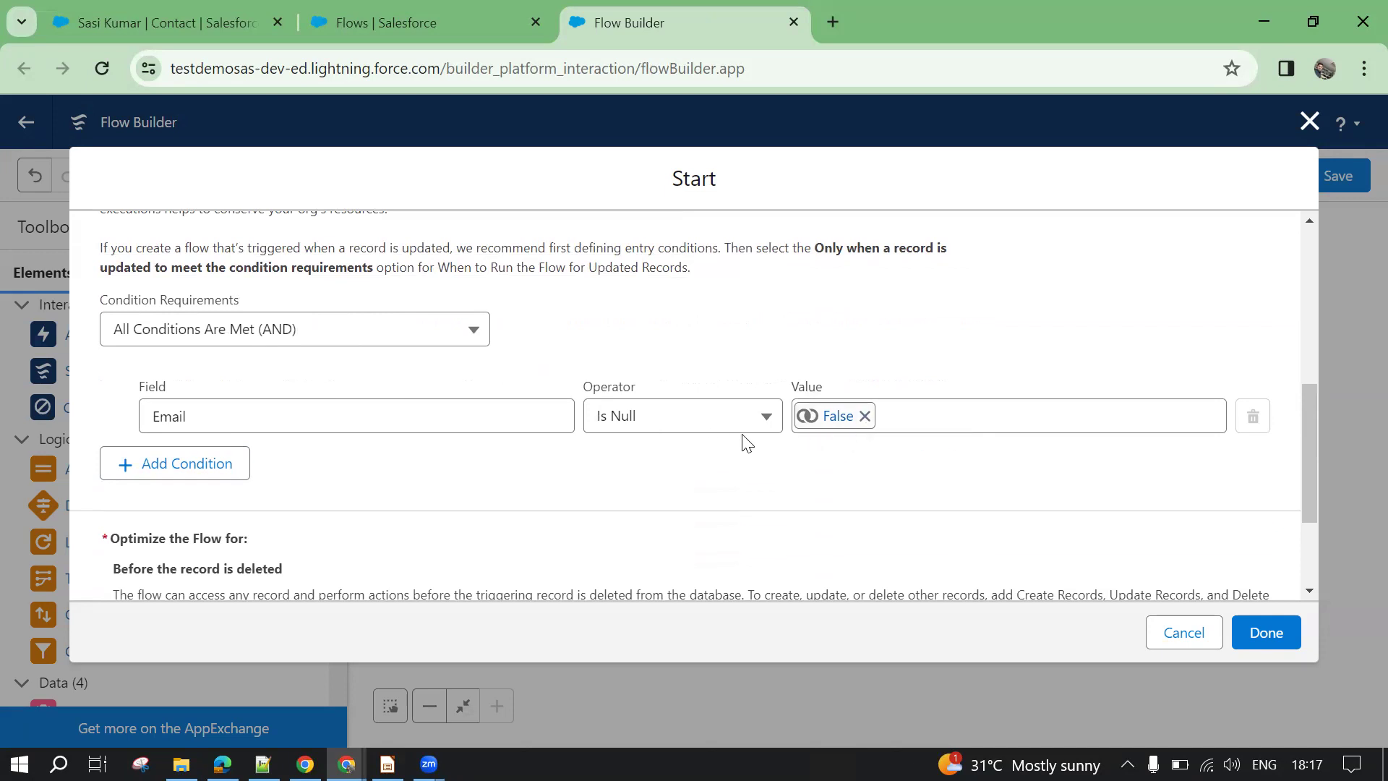
pyautogui.click(1266, 634)
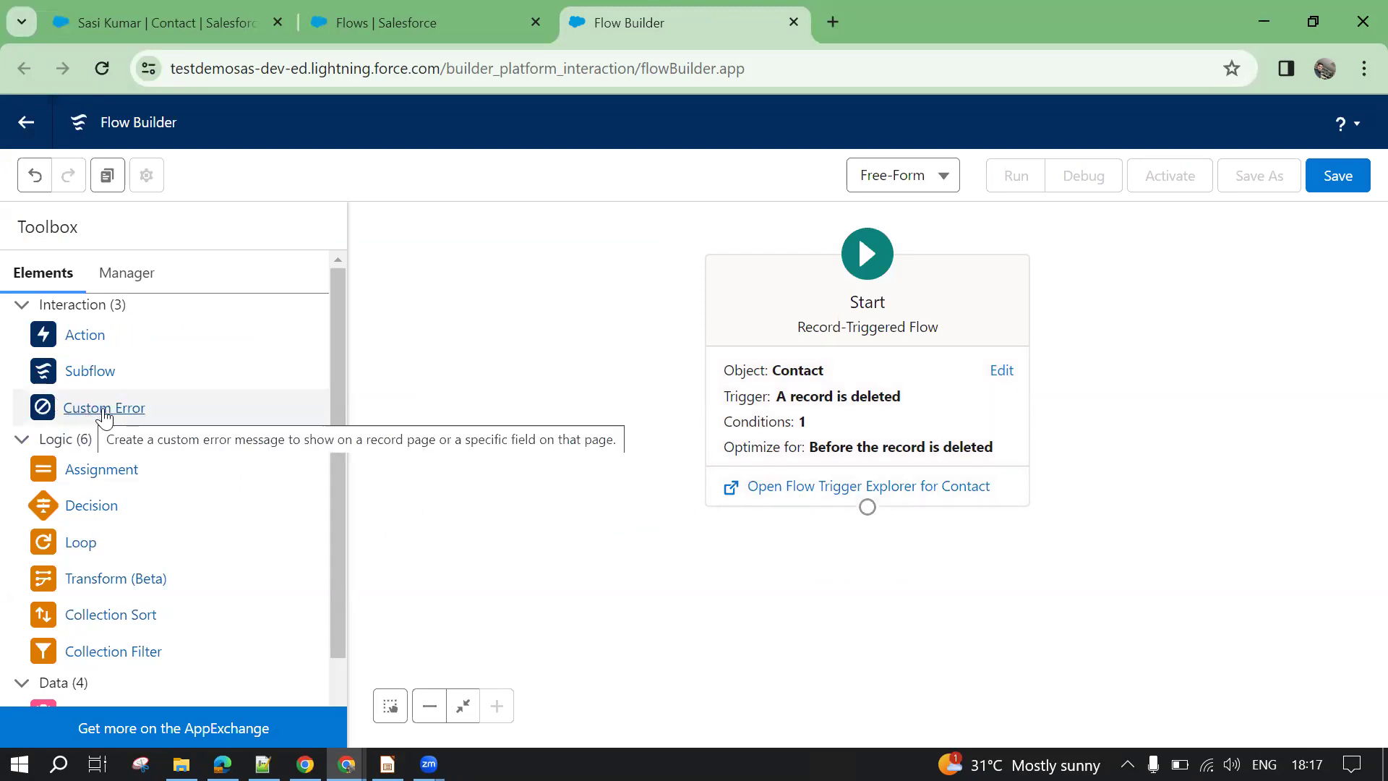
# Add a Custom Error element to the canvas below the Start element and bring up its error message details
pyautogui.moveTo(105, 415); pyautogui.dragTo(850, 562)
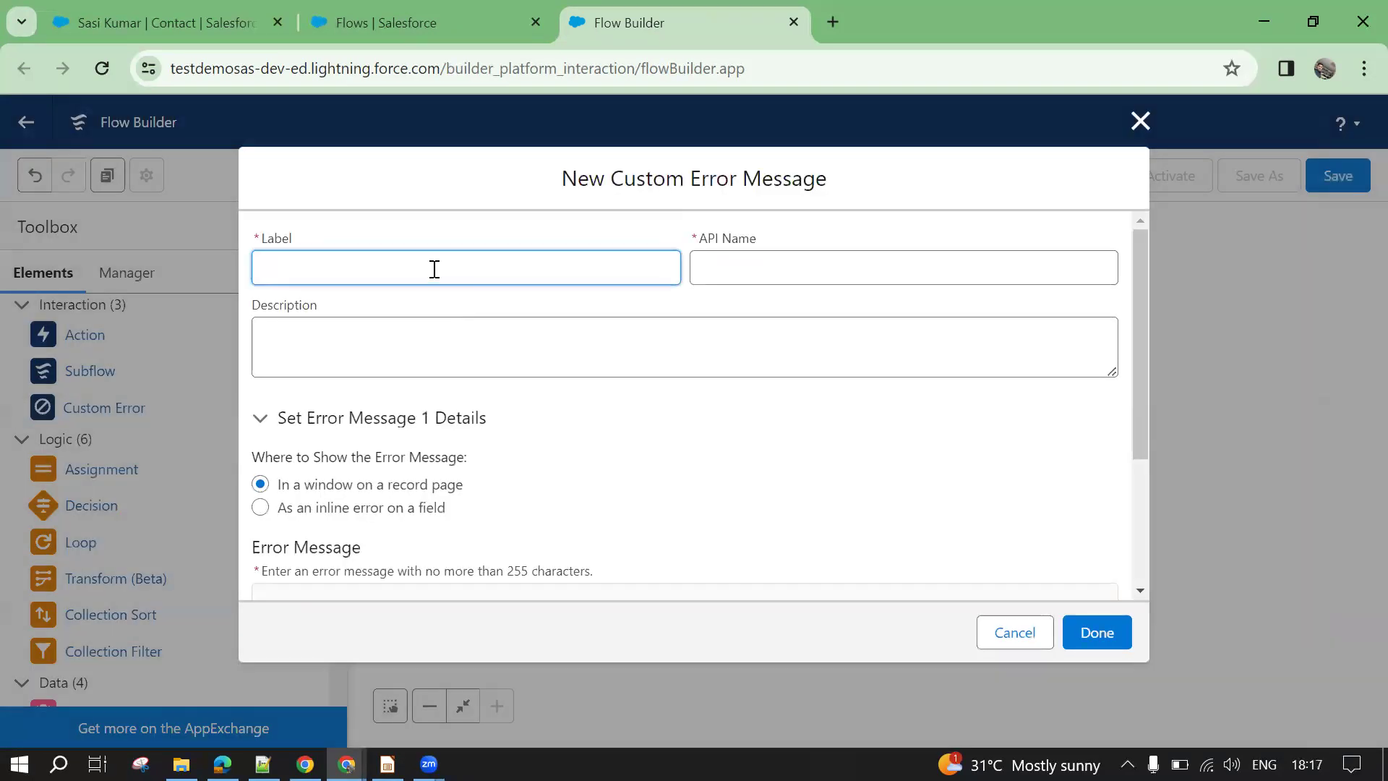
pyautogui.scroll(-3, 410, 490)
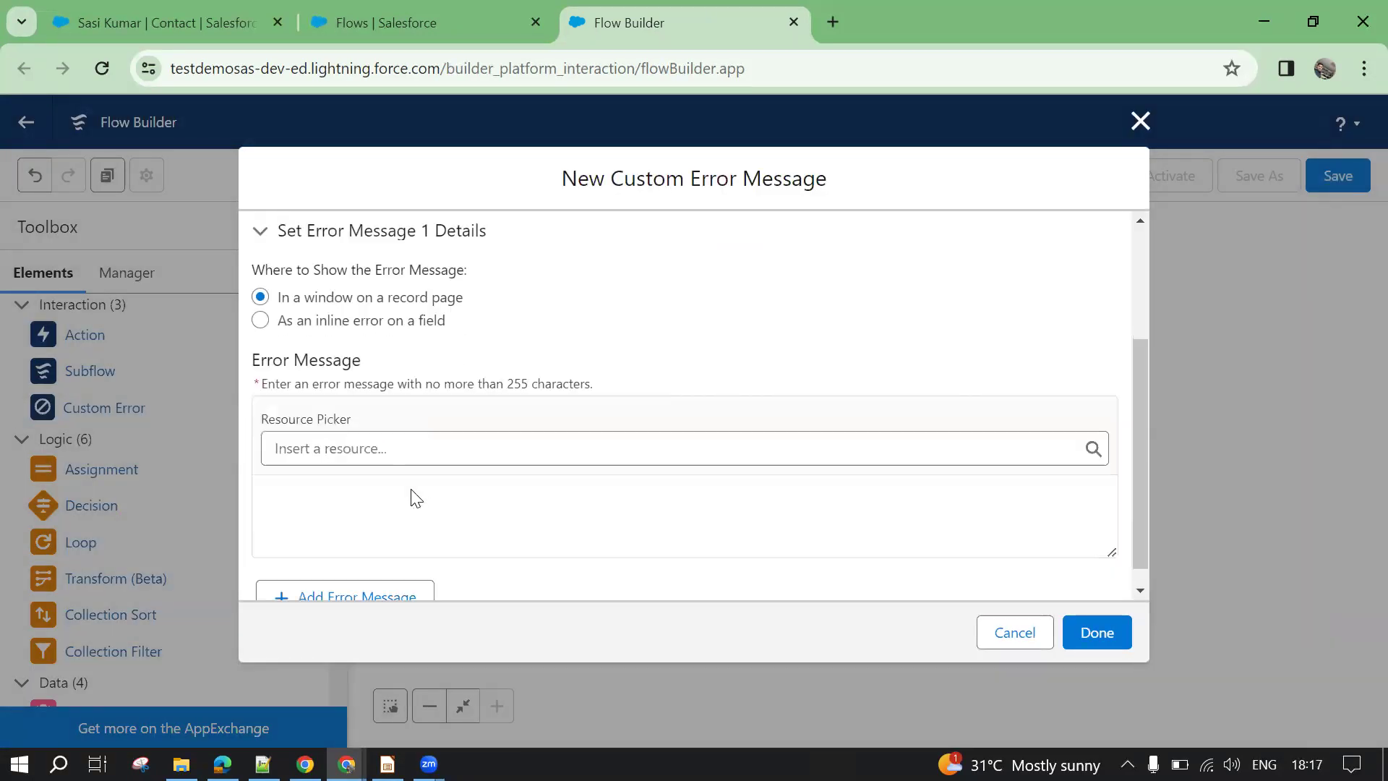
pyautogui.scroll(1, 350, 397)
# Check the Email field in the contact record's details, then return to the custom error being created
pyautogui.click(192, 22)
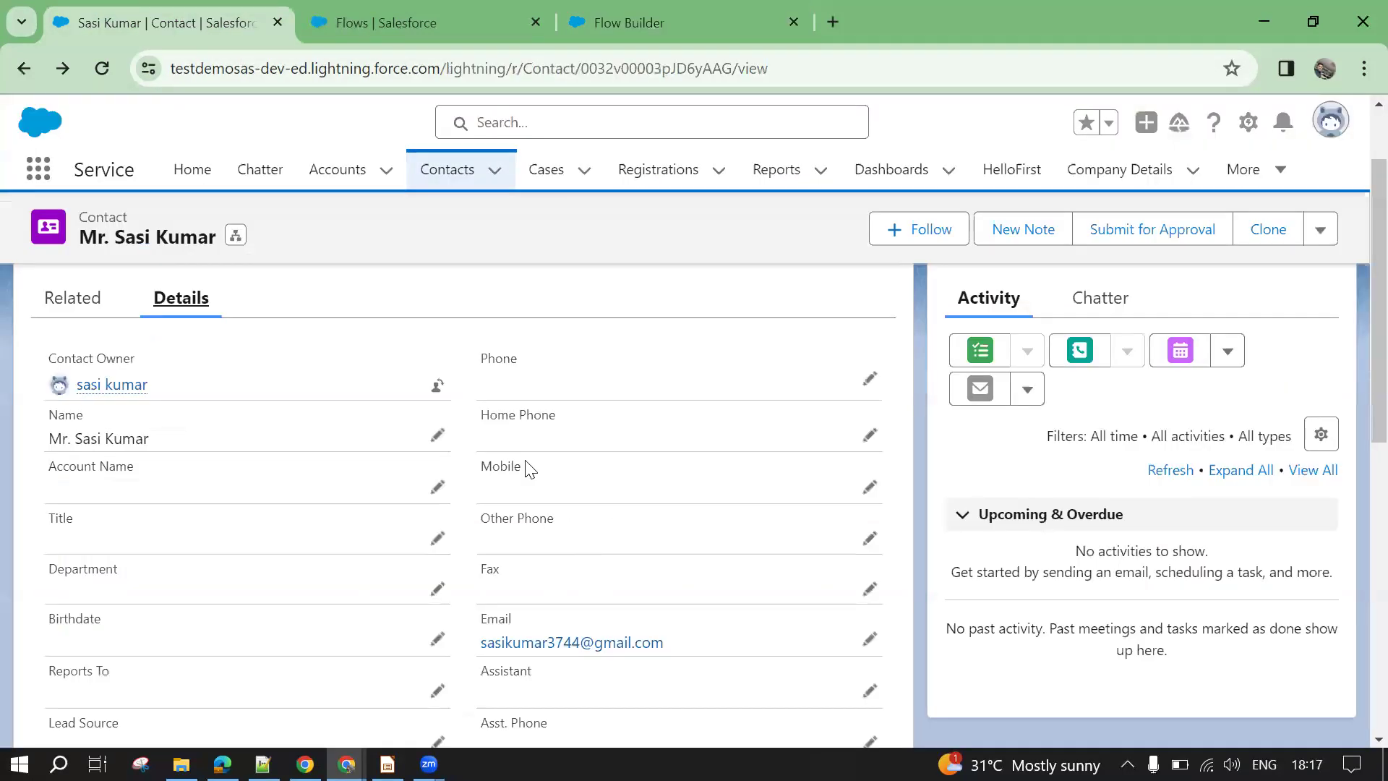
pyautogui.scroll(-1, 568, 604)
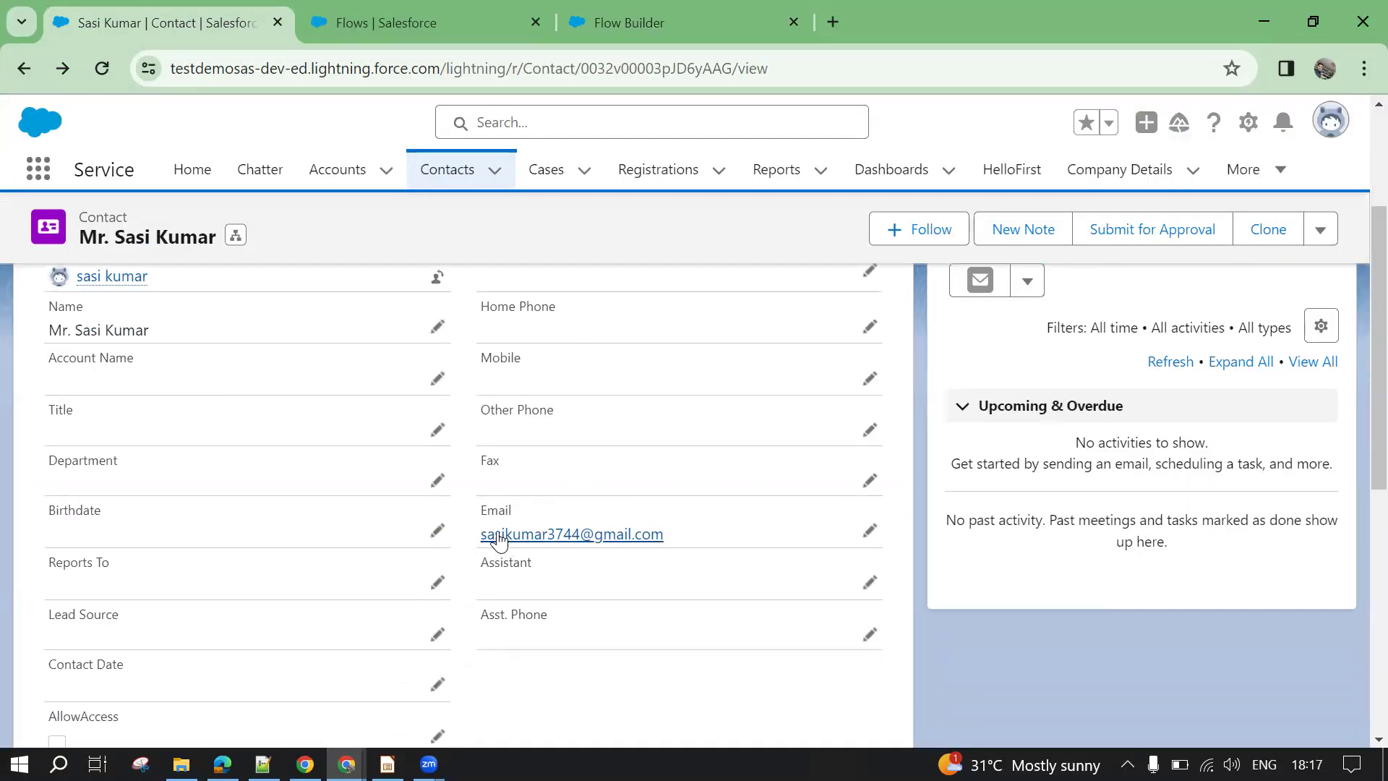
pyautogui.click(627, 27)
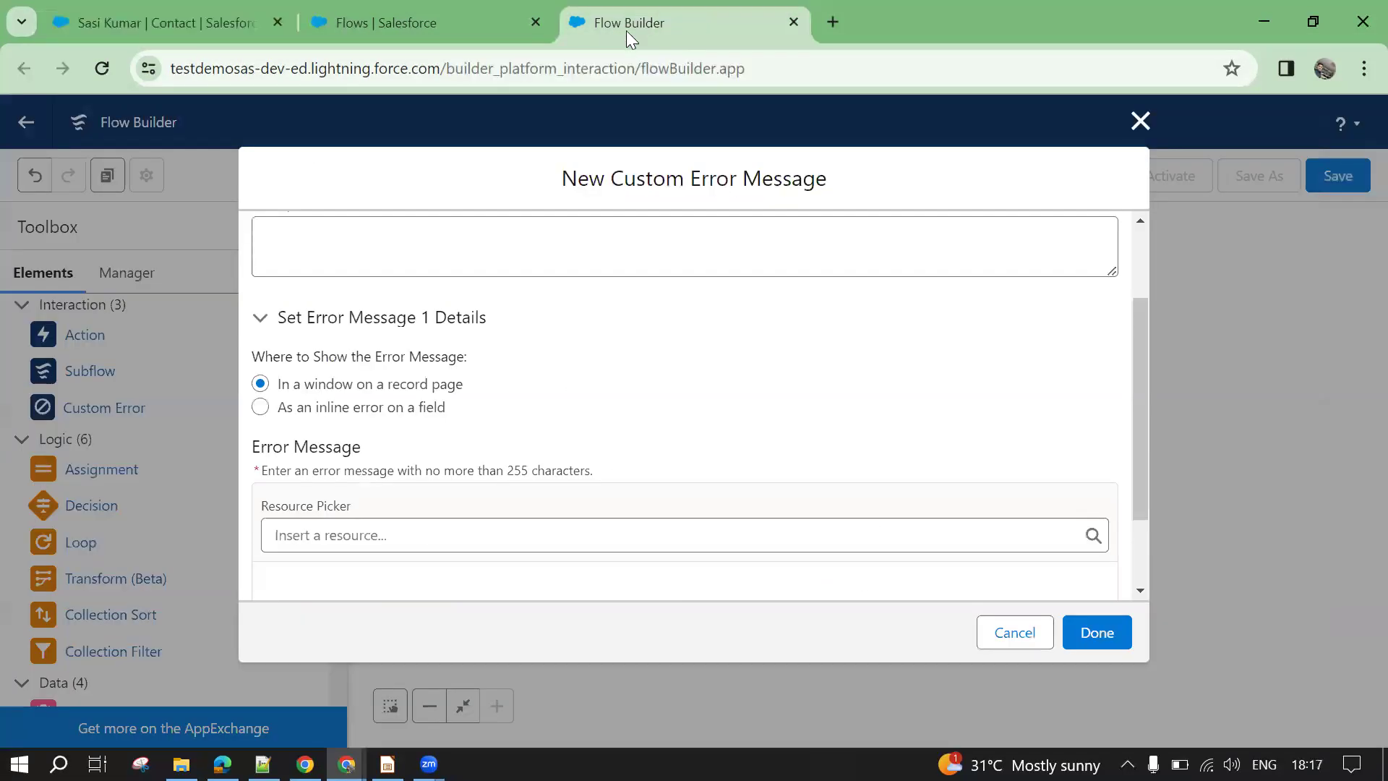
# Set the error message to show as an inline error on the Email field
pyautogui.click(296, 407)
pyautogui.click(334, 461)
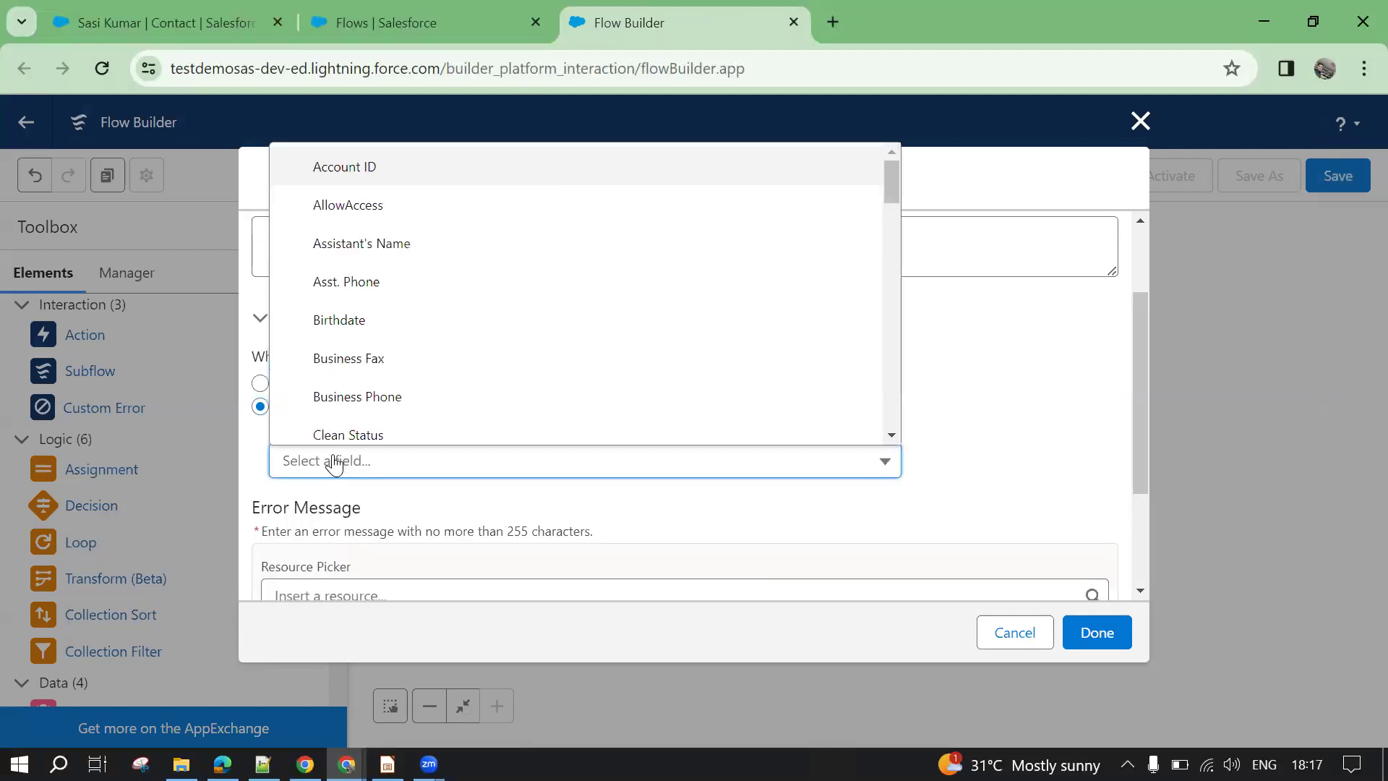
pyautogui.write('emai')
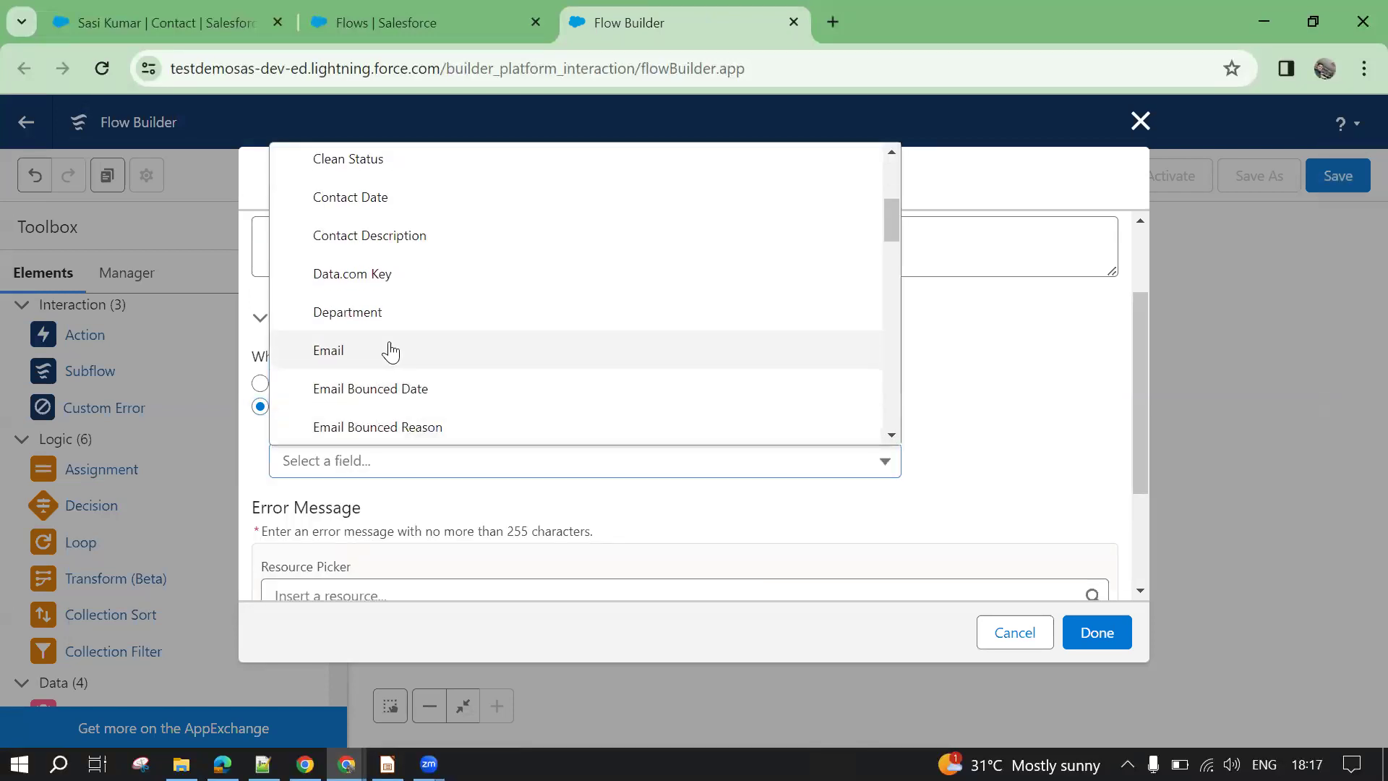
pyautogui.click(390, 352)
# Enter the error message "The email field have the value. So you can't delete this record."
pyautogui.scroll(-3, 788, 397)
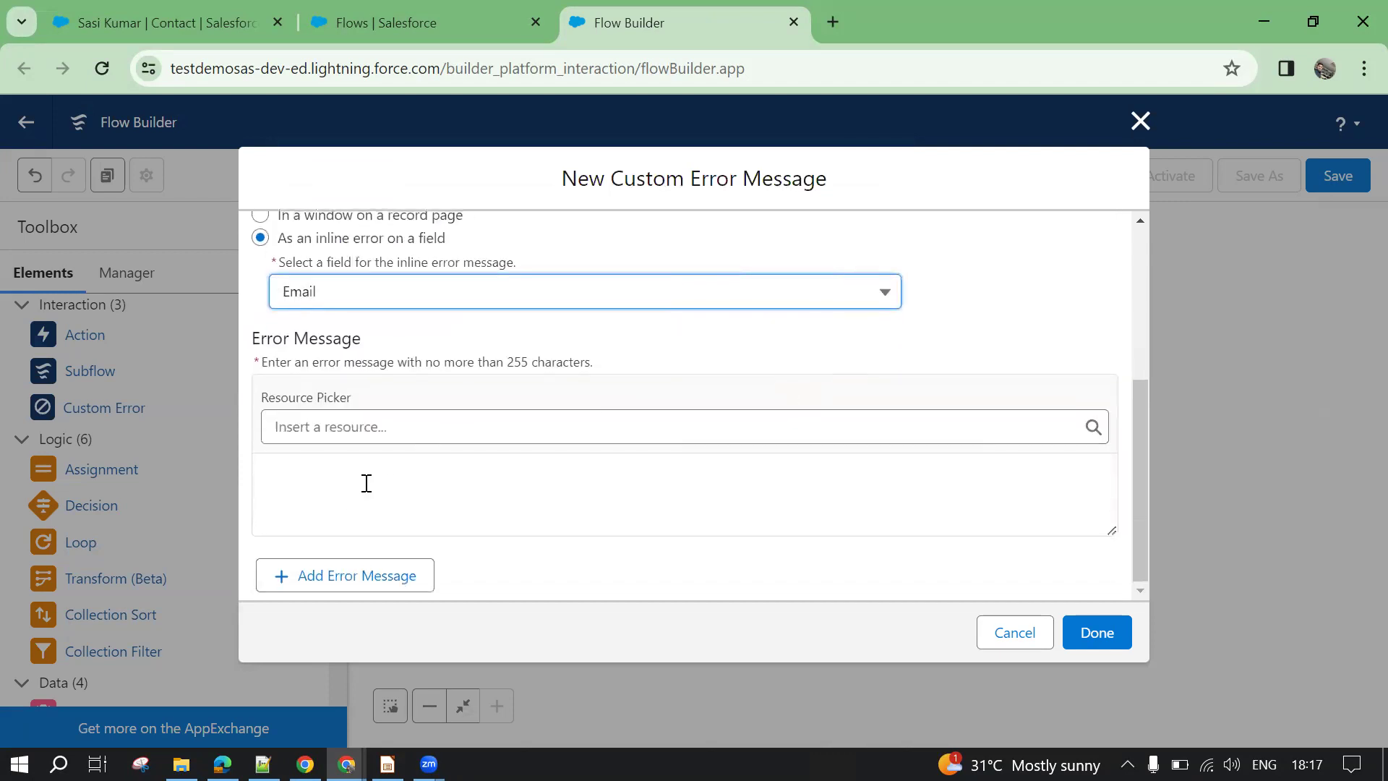
pyautogui.click(396, 491)
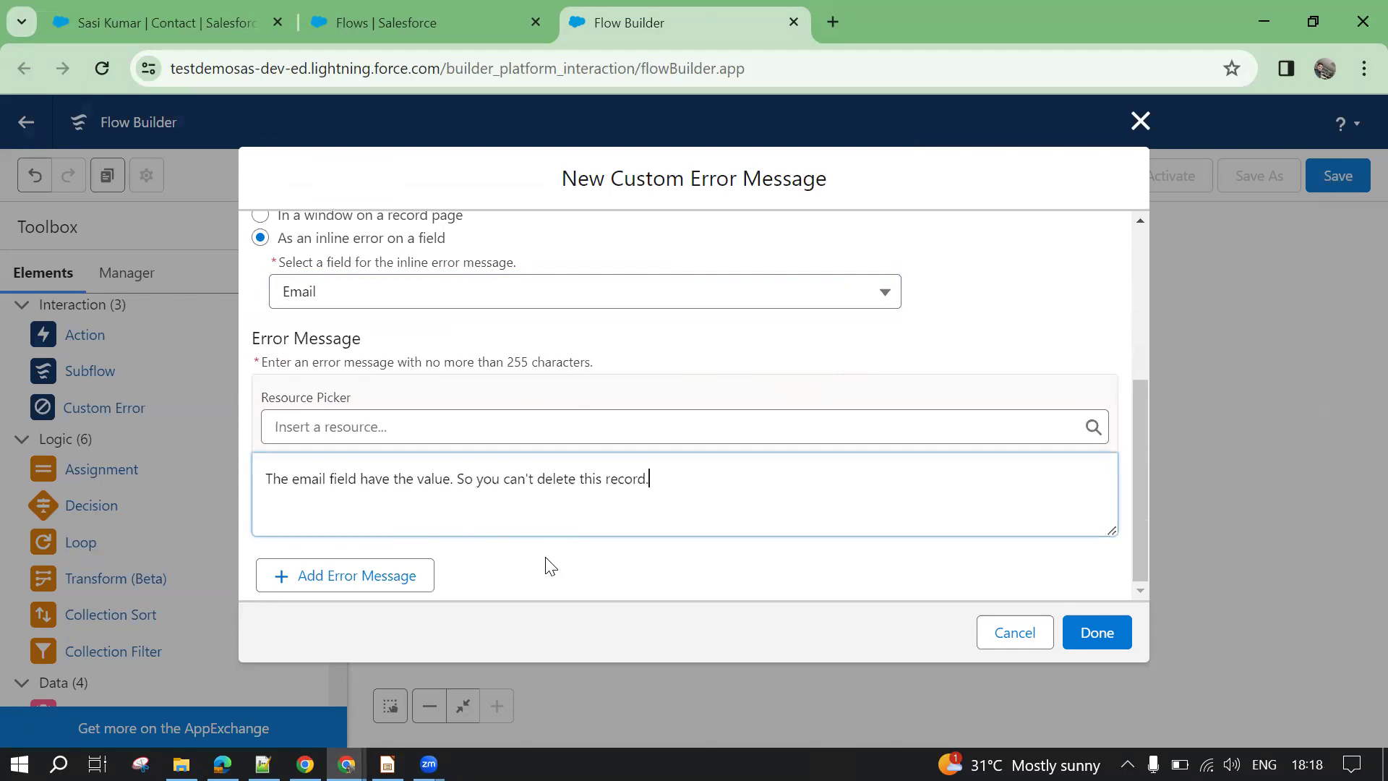
pyautogui.moveTo(284, 479); pyautogui.dragTo(527, 498)
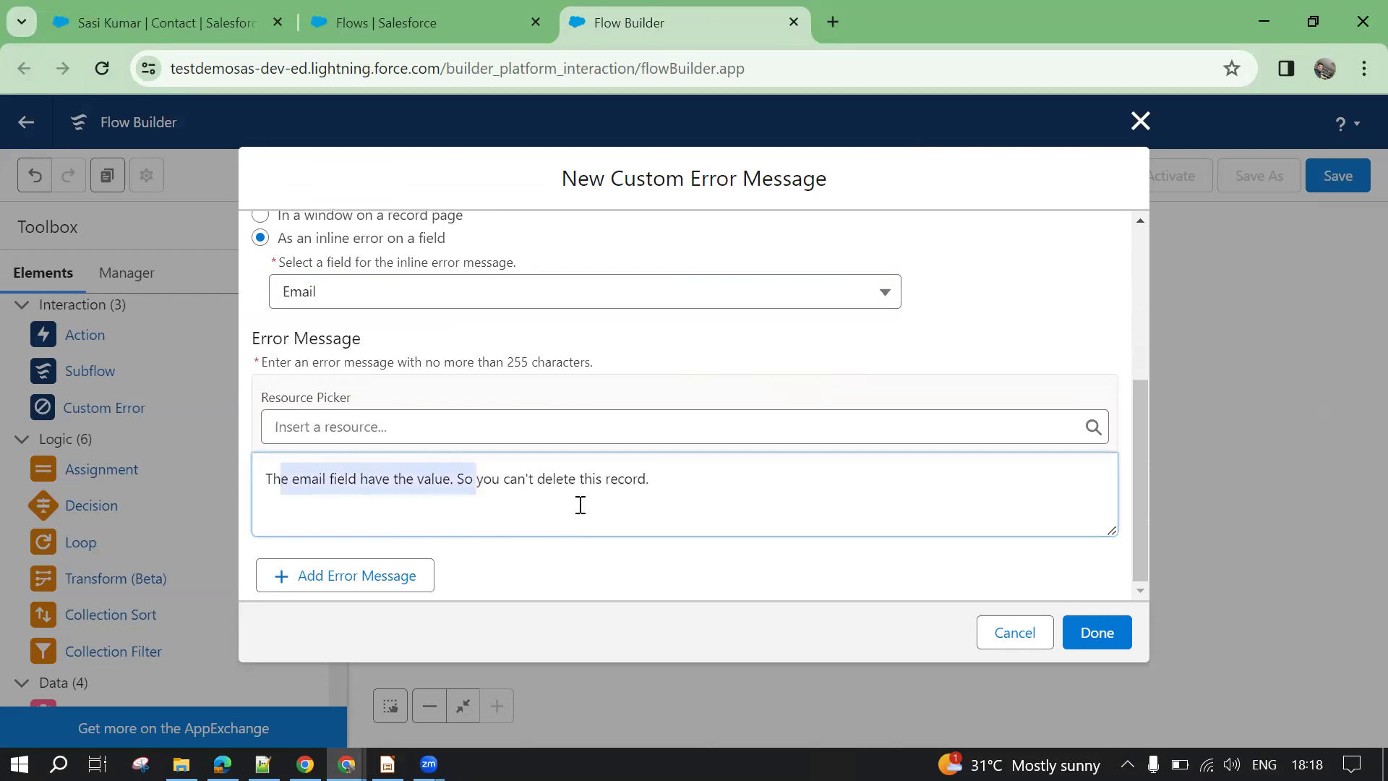
pyautogui.click(619, 491)
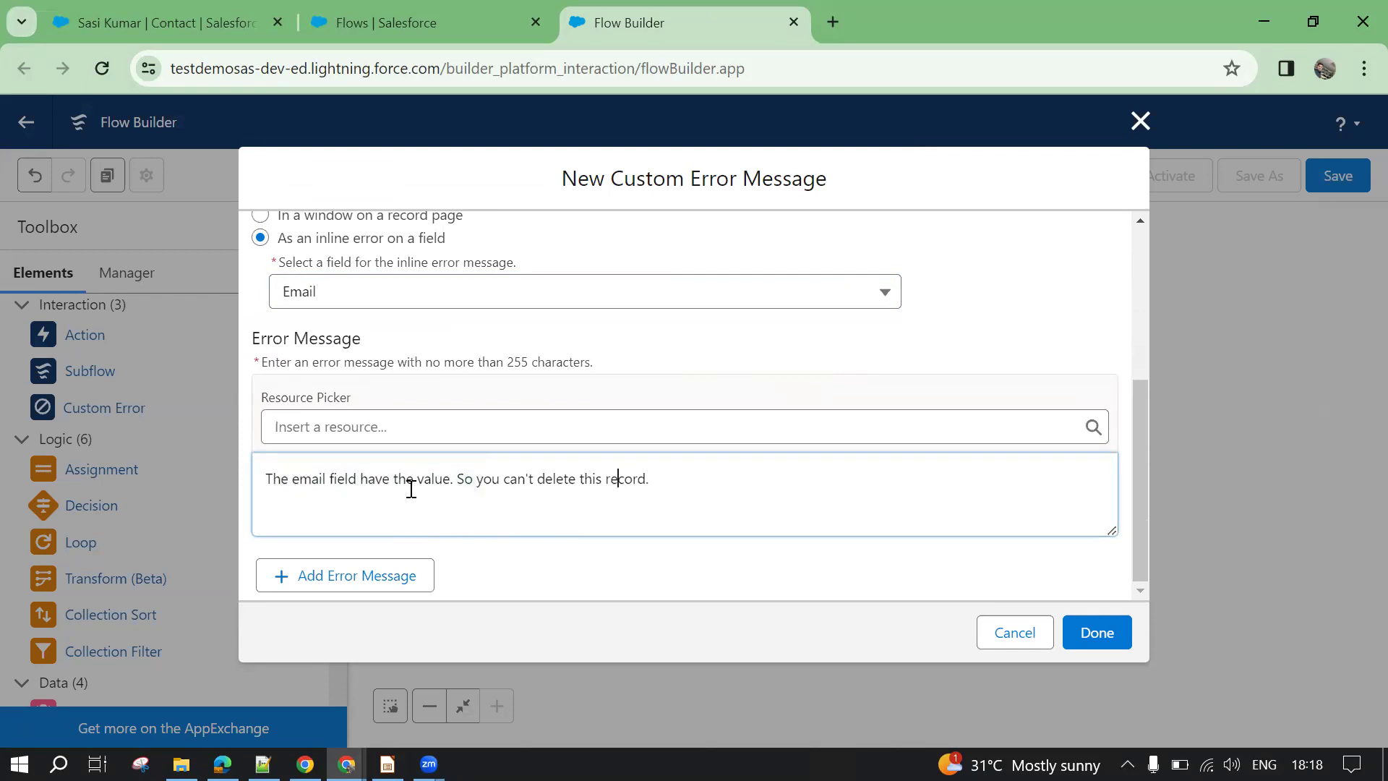
pyautogui.click(728, 581)
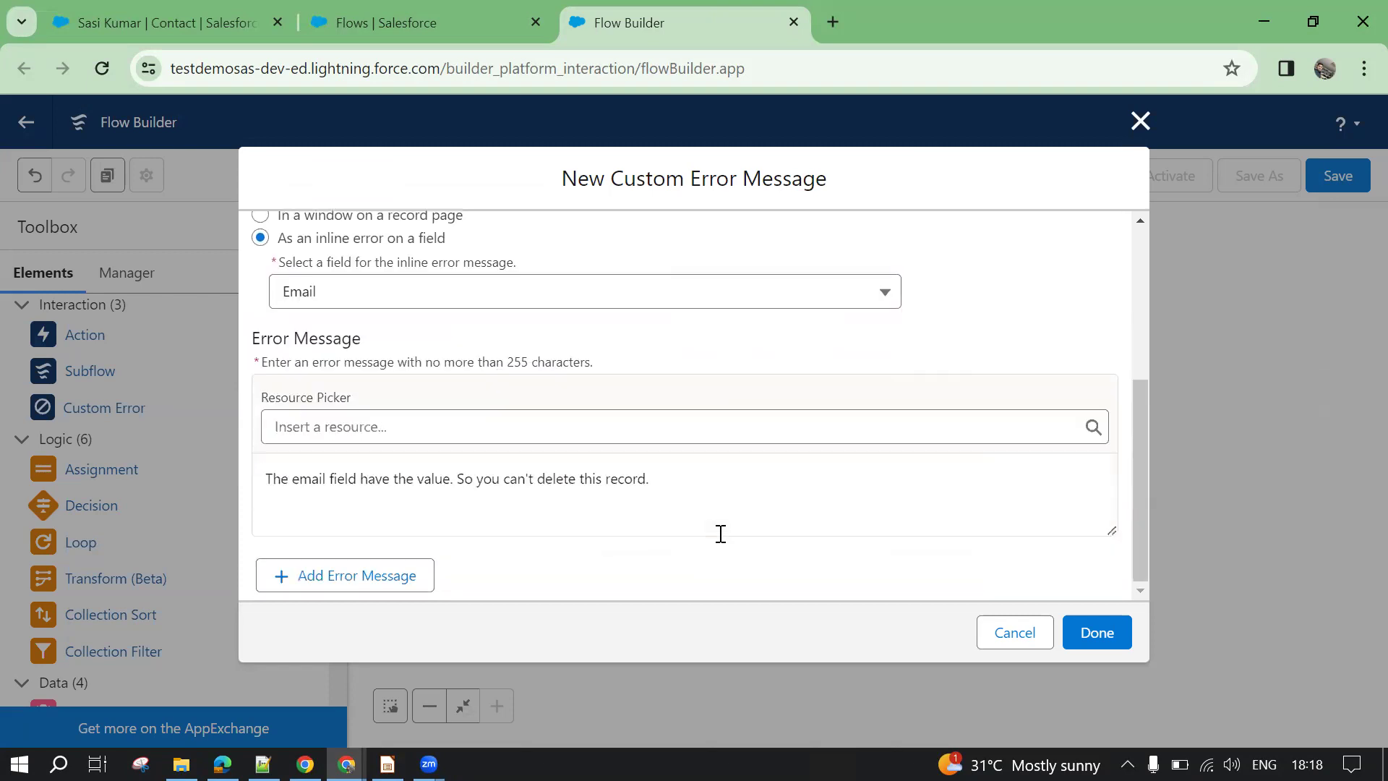
# Label the custom error Email Error Message, finish its configuration, and connect the Start element to it
pyautogui.click(1097, 645)
pyautogui.scroll(2, 674, 511)
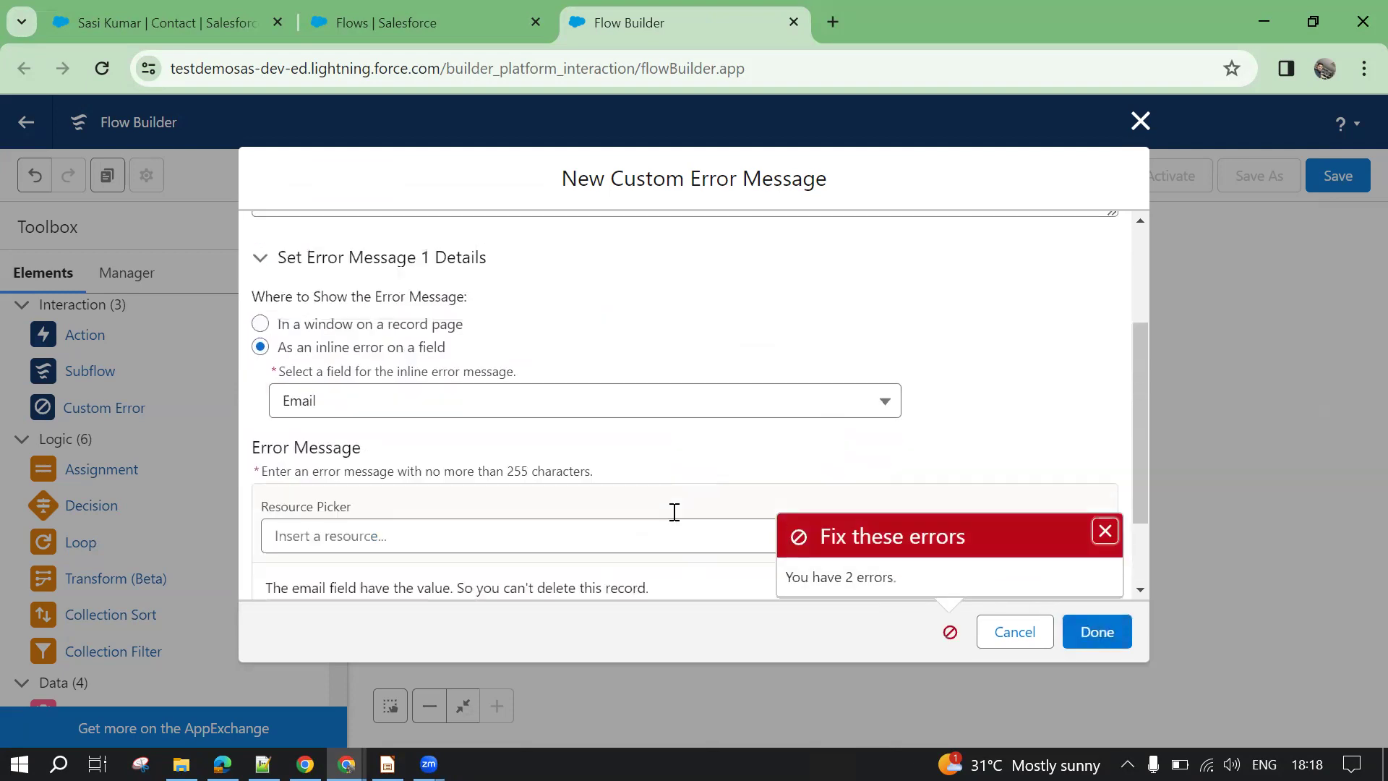
pyautogui.scroll(3, 675, 511)
pyautogui.click(405, 277)
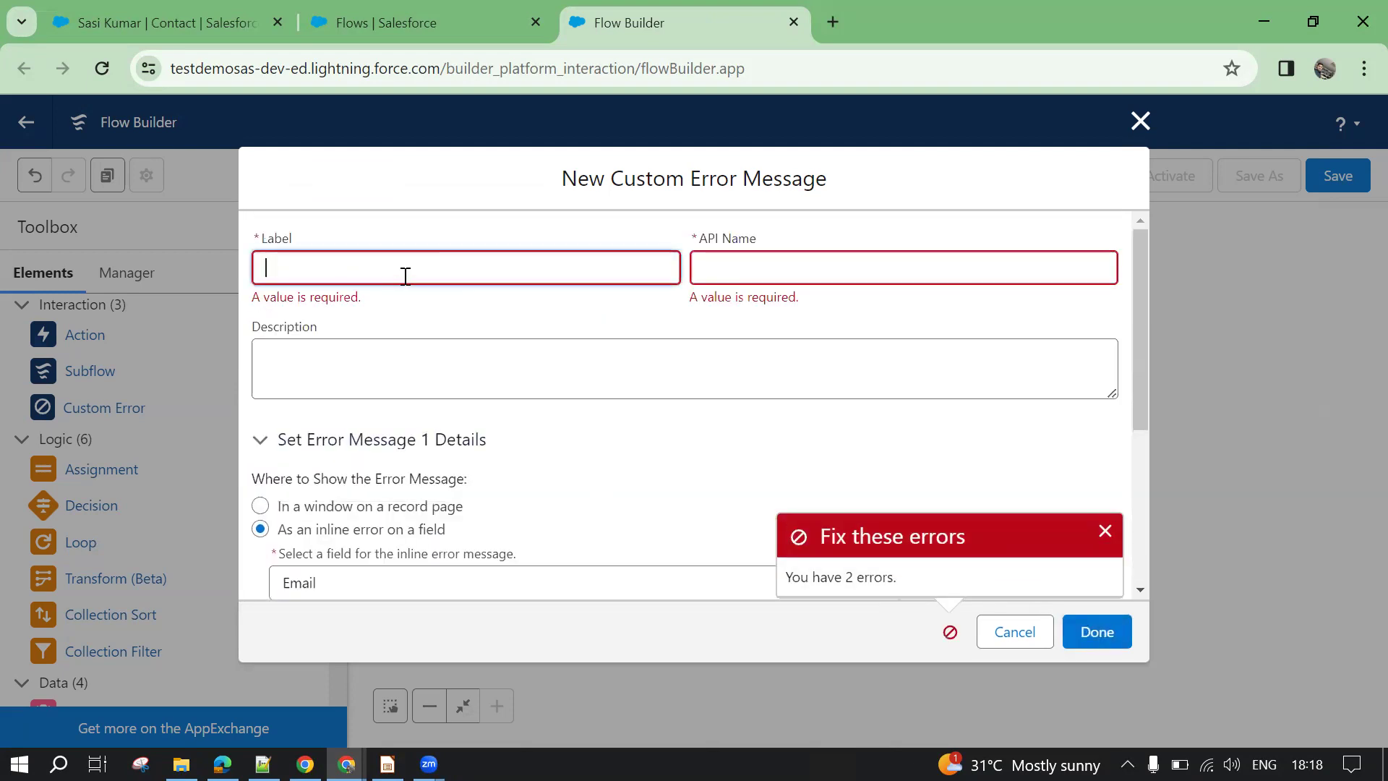
pyautogui.write('Email')
pyautogui.click(716, 332)
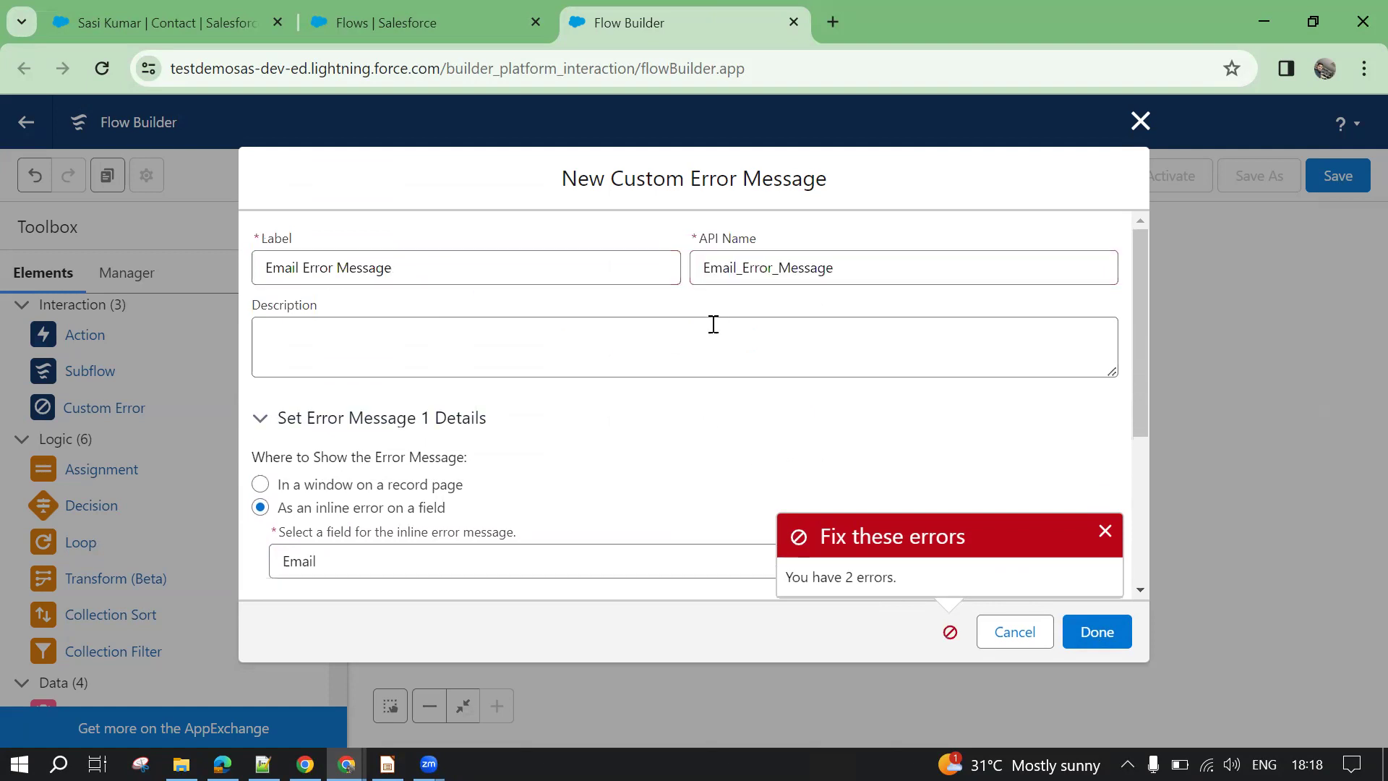
pyautogui.scroll(-3, 904, 491)
pyautogui.click(1096, 632)
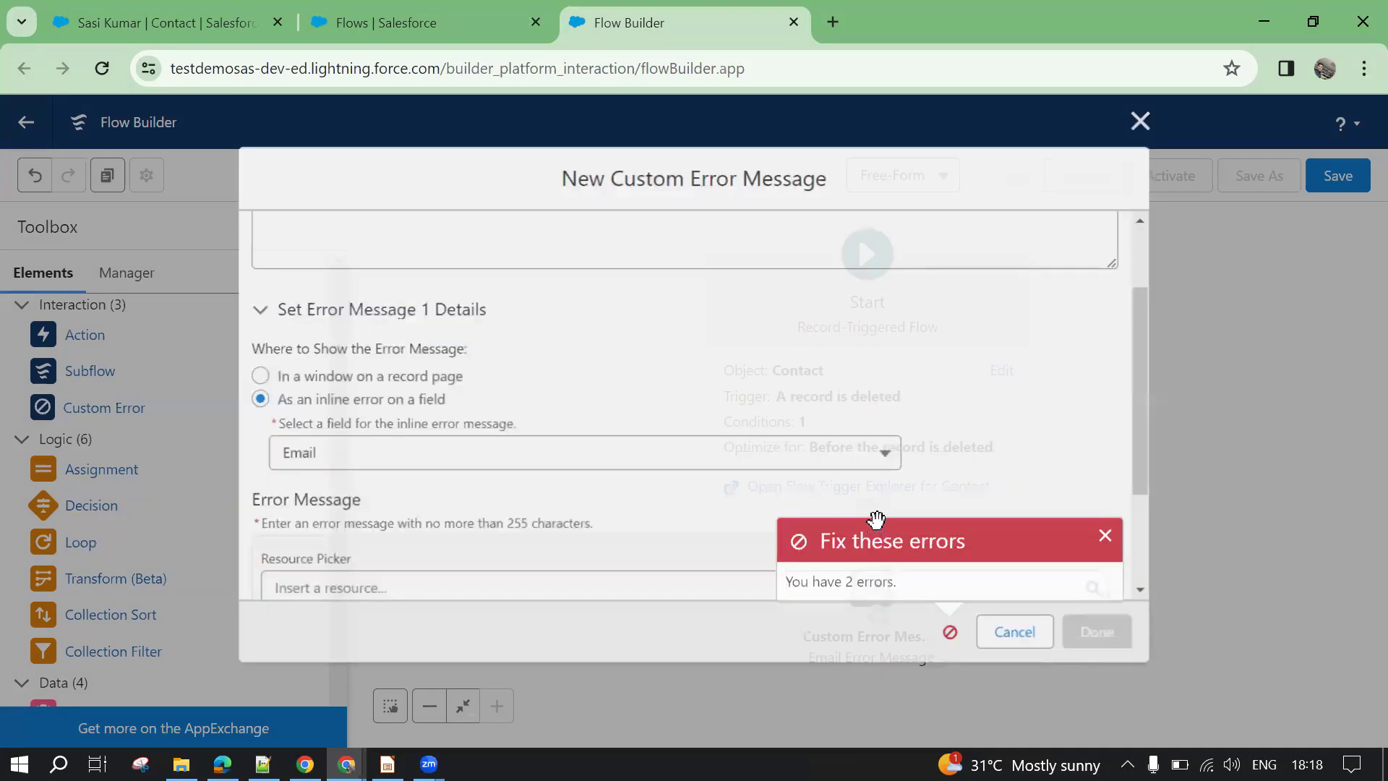
pyautogui.moveTo(872, 587); pyautogui.dragTo(870, 627)
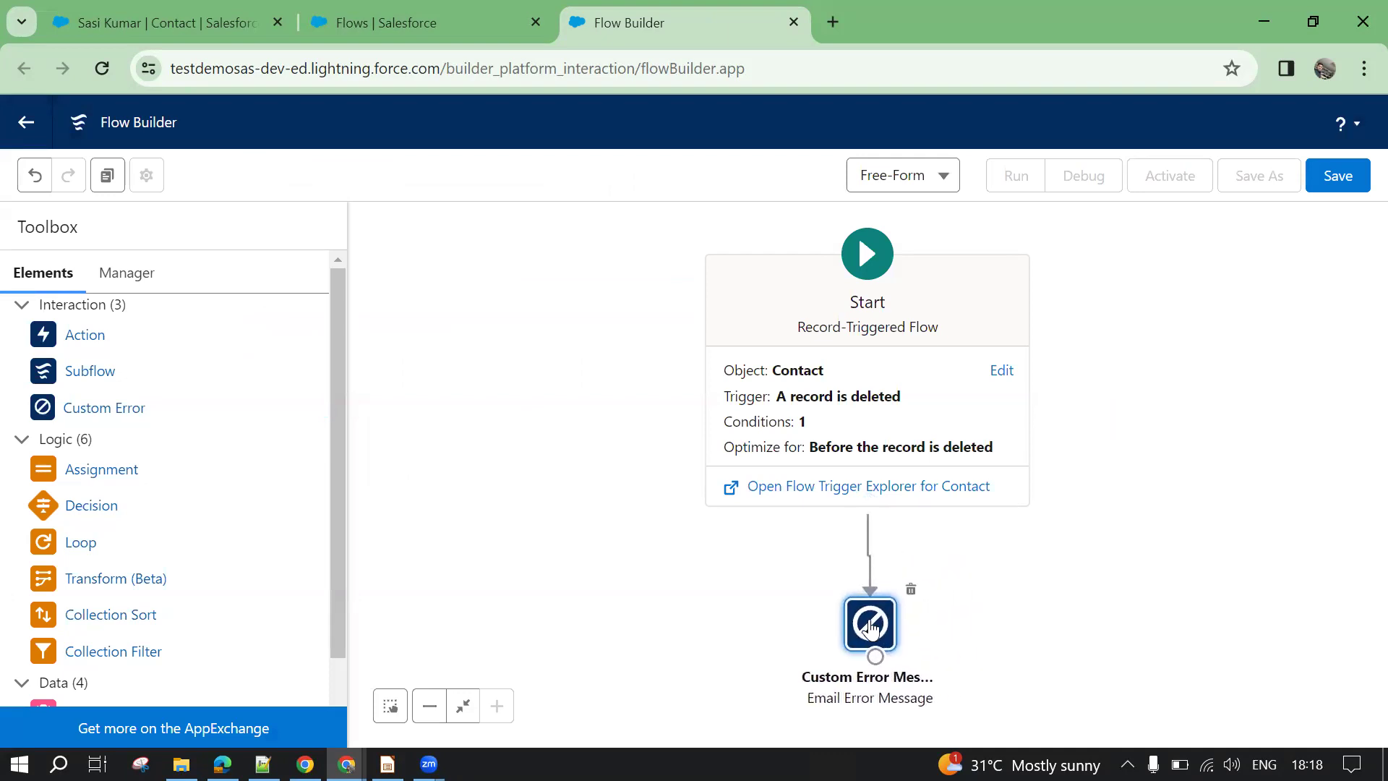
# Save the flow with the label Contact Custom Error Element and activate it
pyautogui.click(1339, 176)
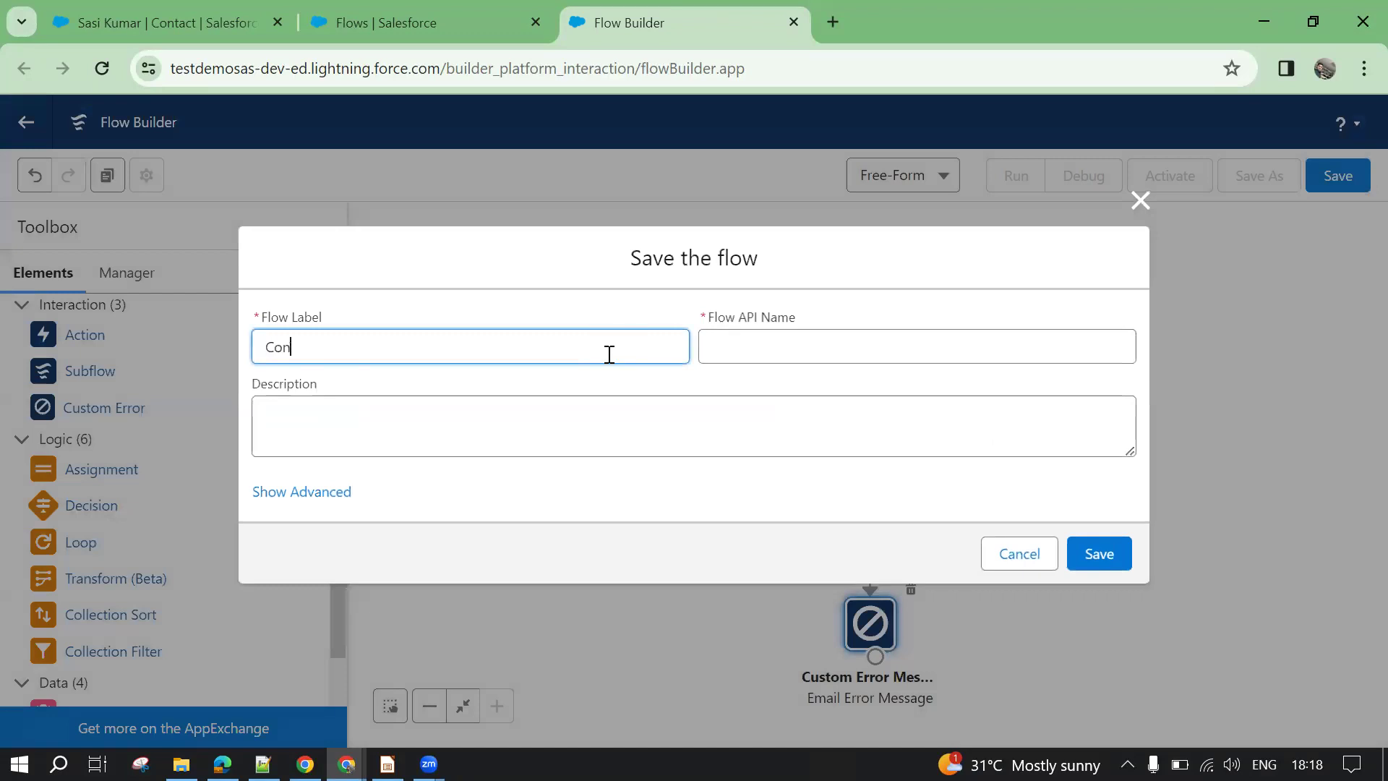
pyautogui.write('Contact Custom Error Element')
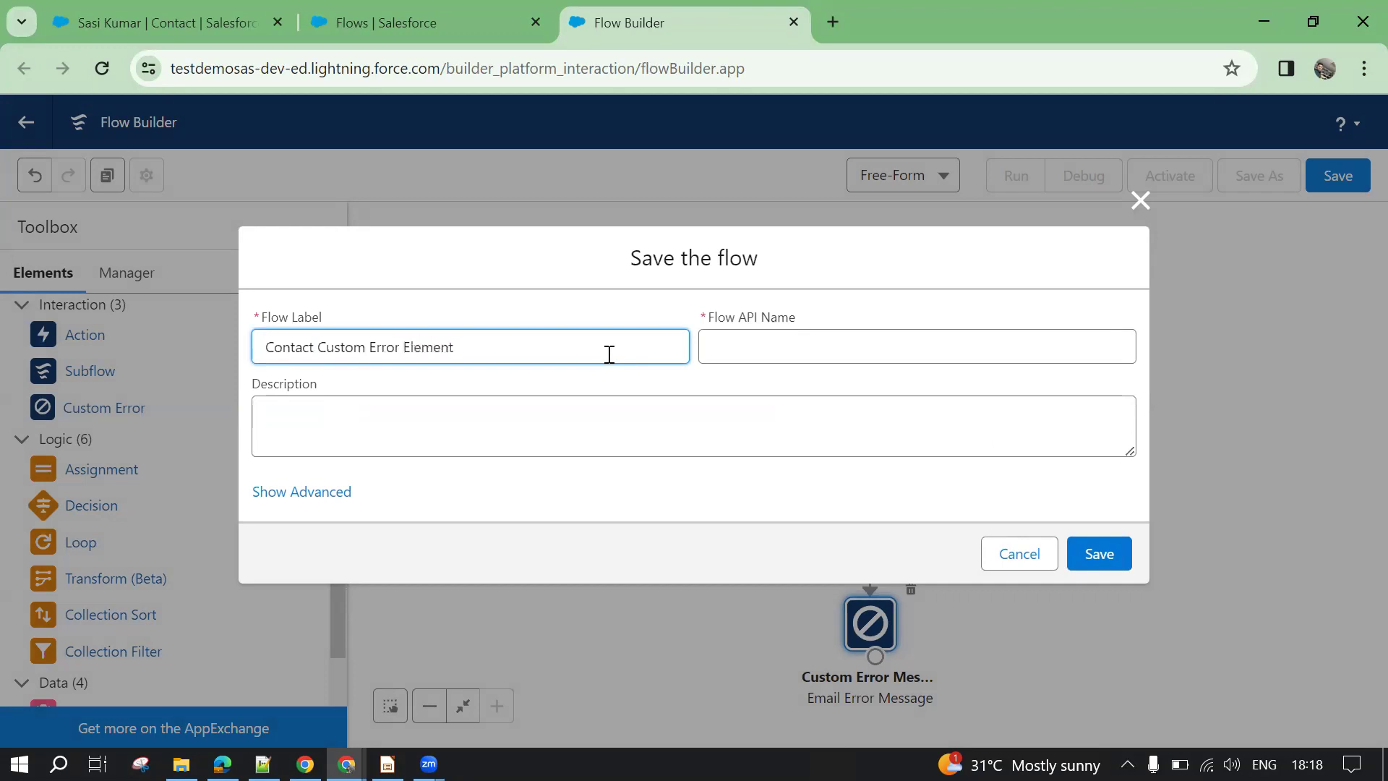
pyautogui.click(665, 483)
pyautogui.click(1098, 553)
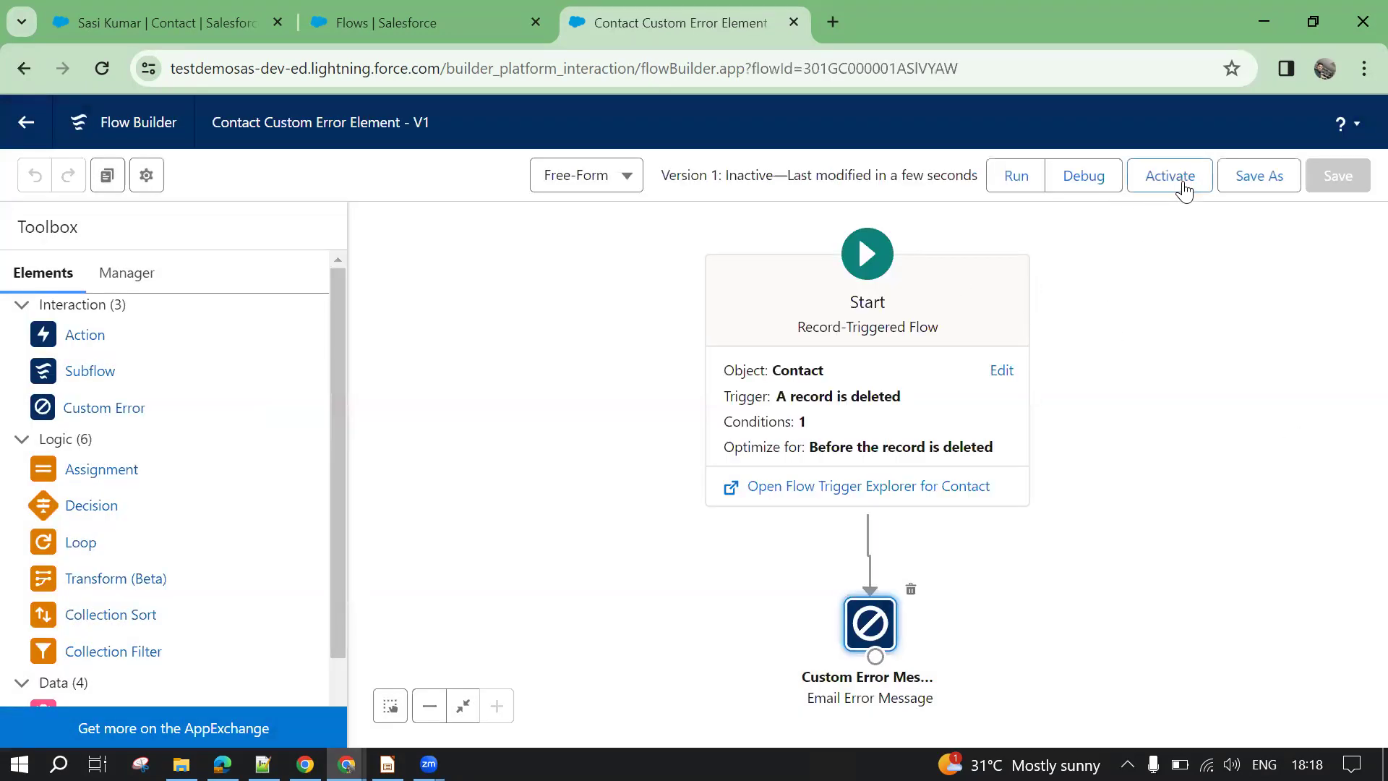
pyautogui.click(1182, 176)
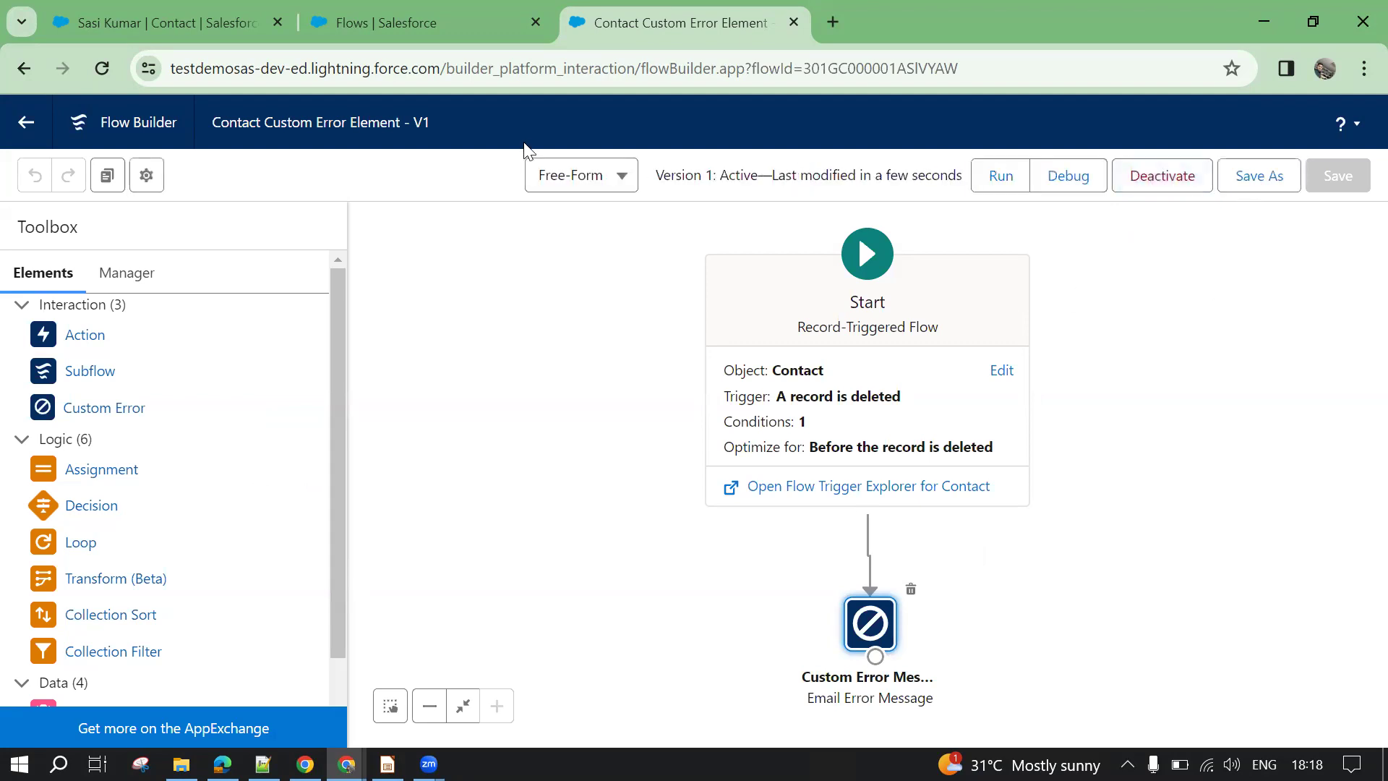
# Review the Start element's object, deletion trigger and Email entry condition, then close it without changes
pyautogui.click(191, 16)
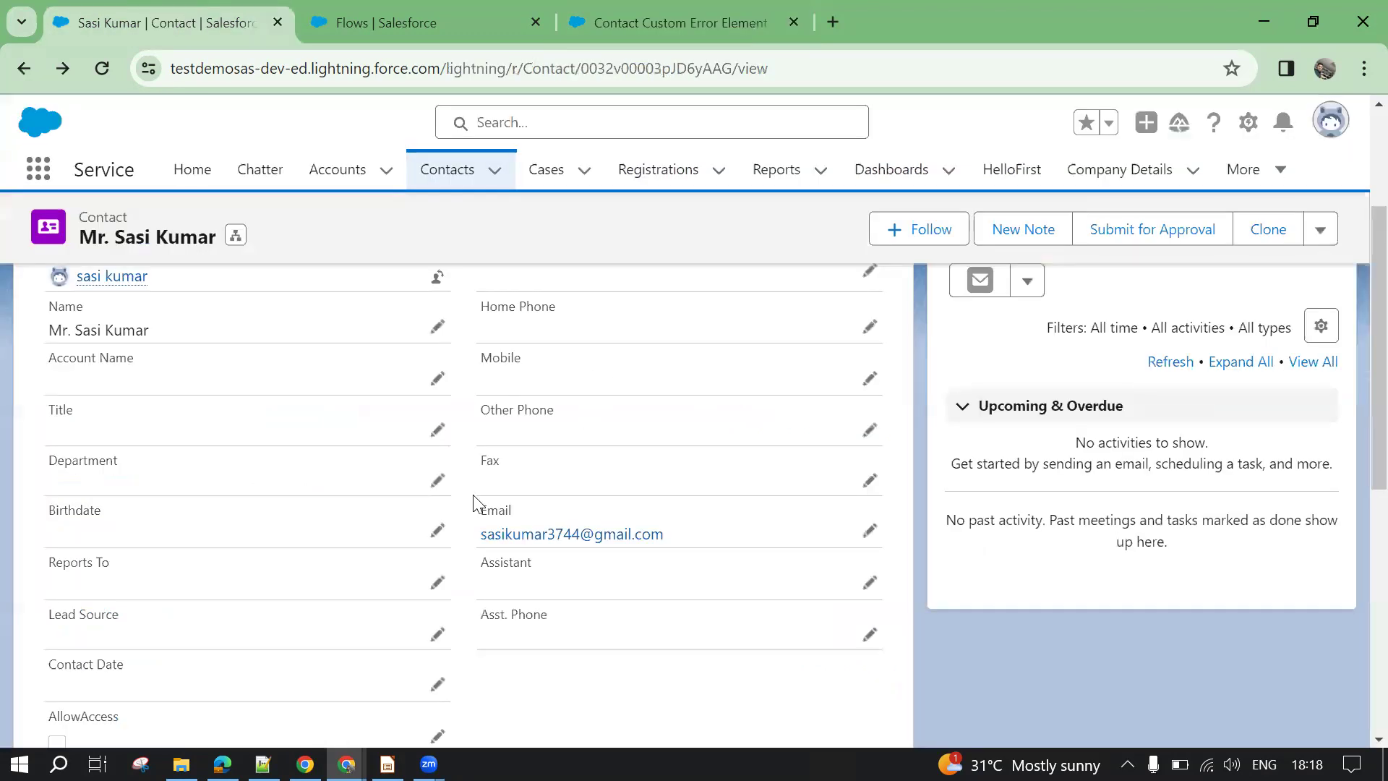
pyautogui.click(684, 32)
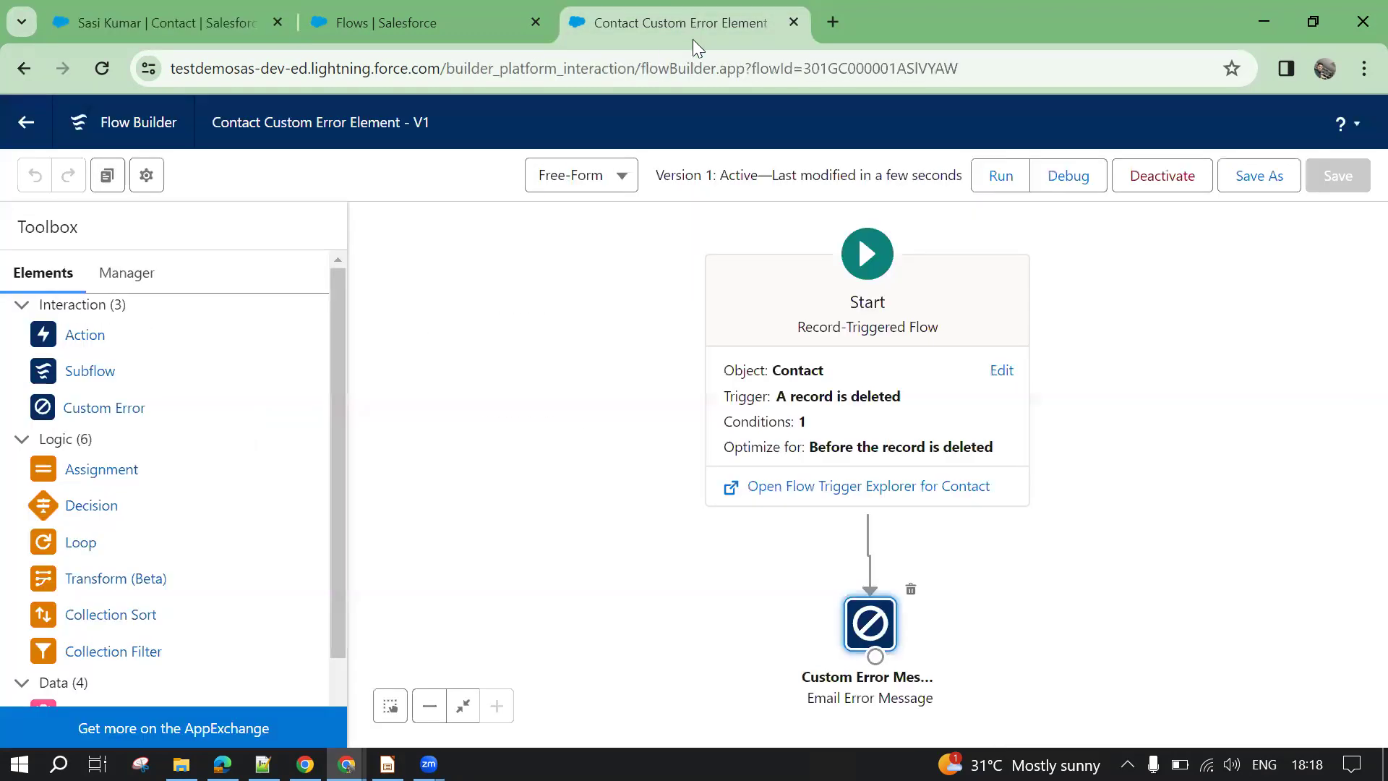
pyautogui.click(921, 414)
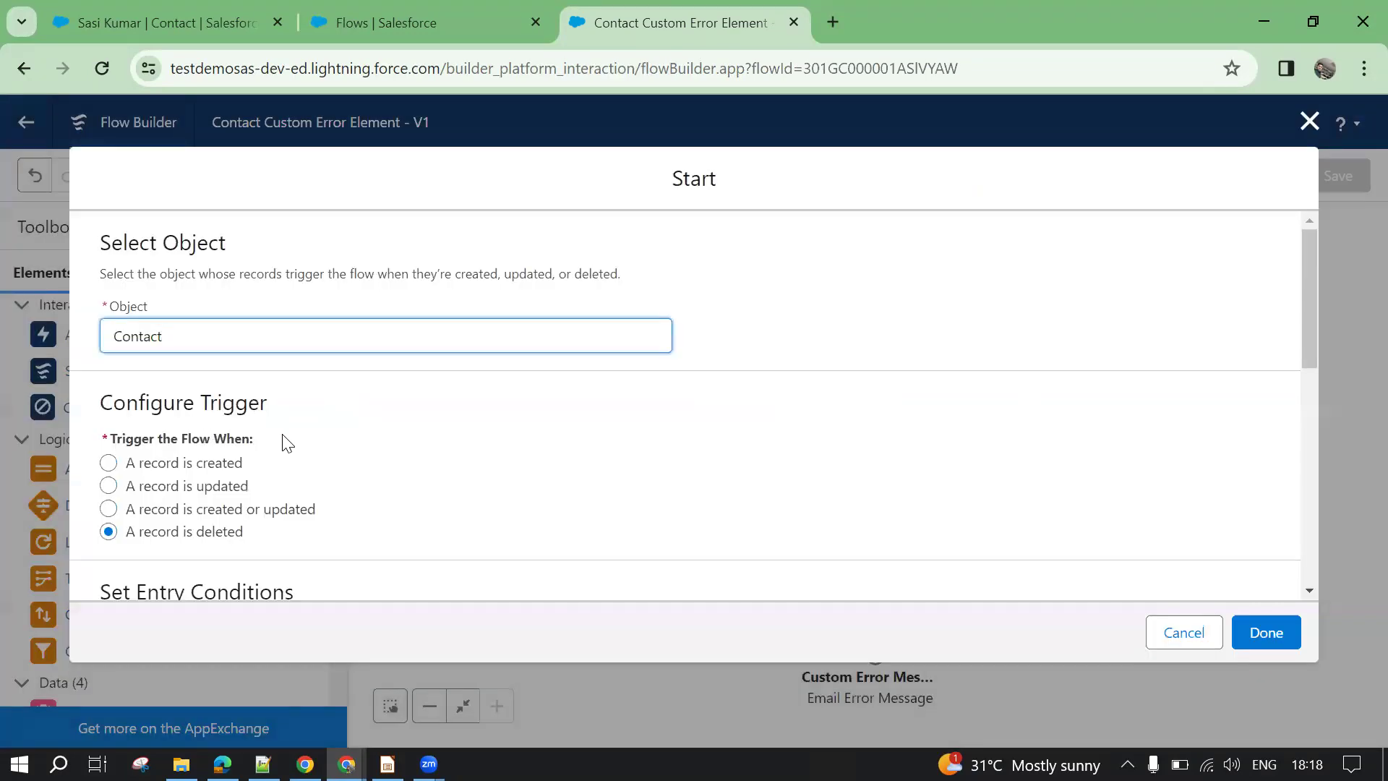
pyautogui.scroll(-2, 238, 361)
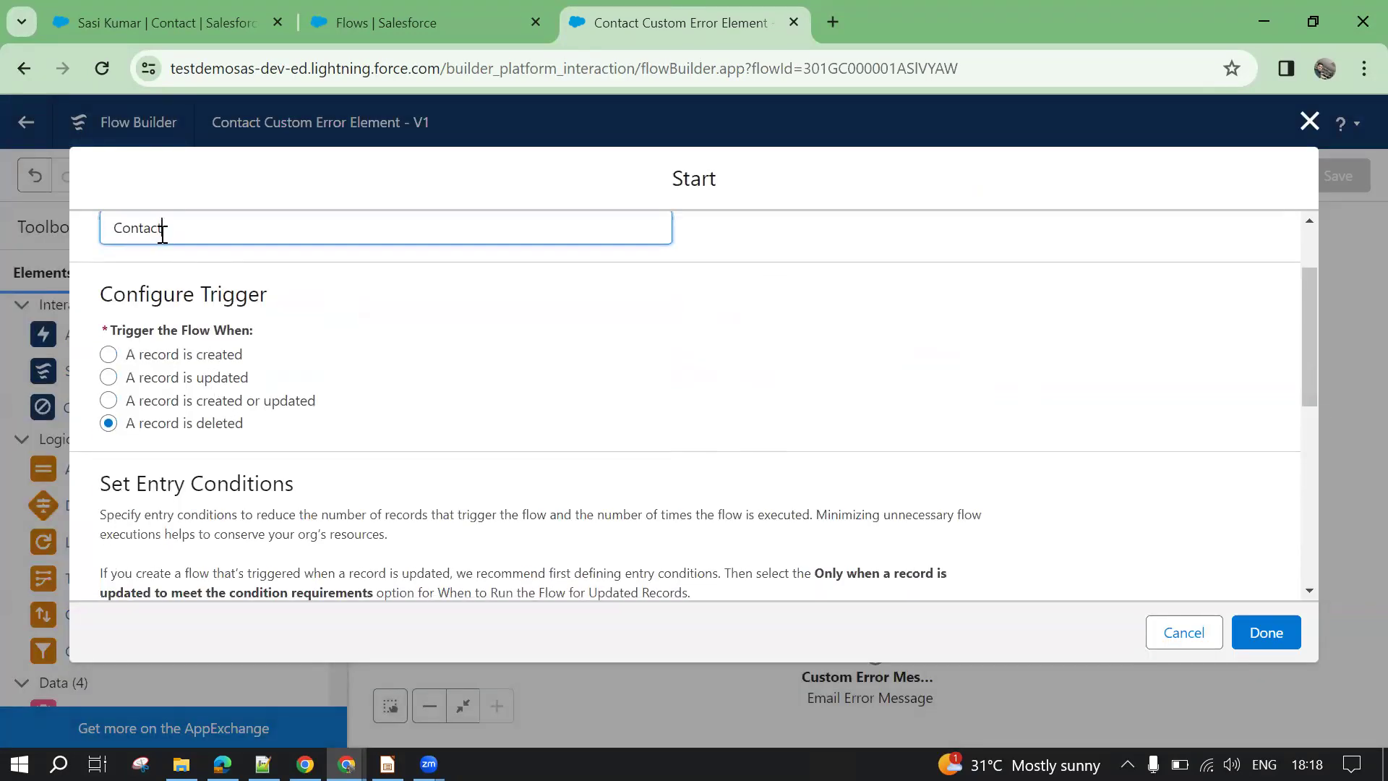
pyautogui.scroll(1, 167, 261)
pyautogui.scroll(-1, 154, 322)
pyautogui.scroll(-4, 220, 430)
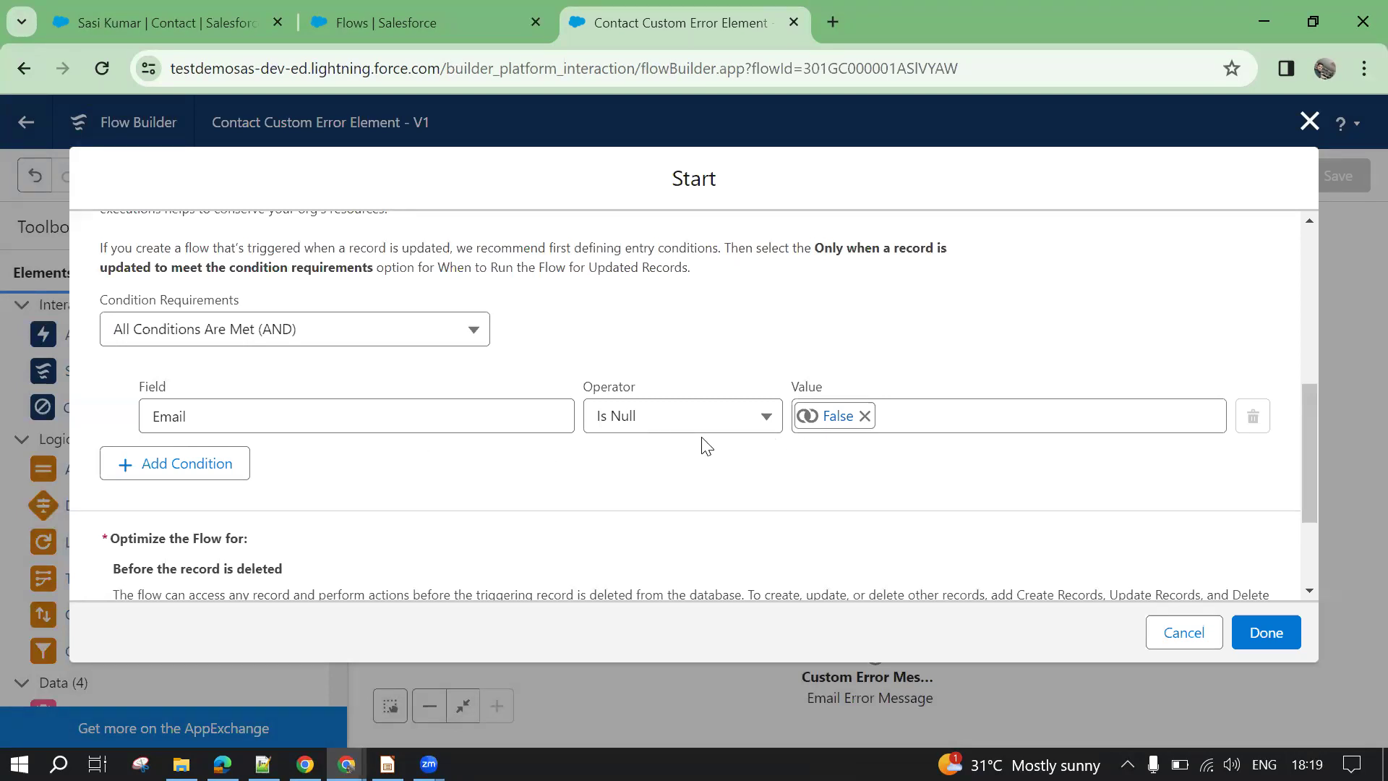
pyautogui.click(1185, 634)
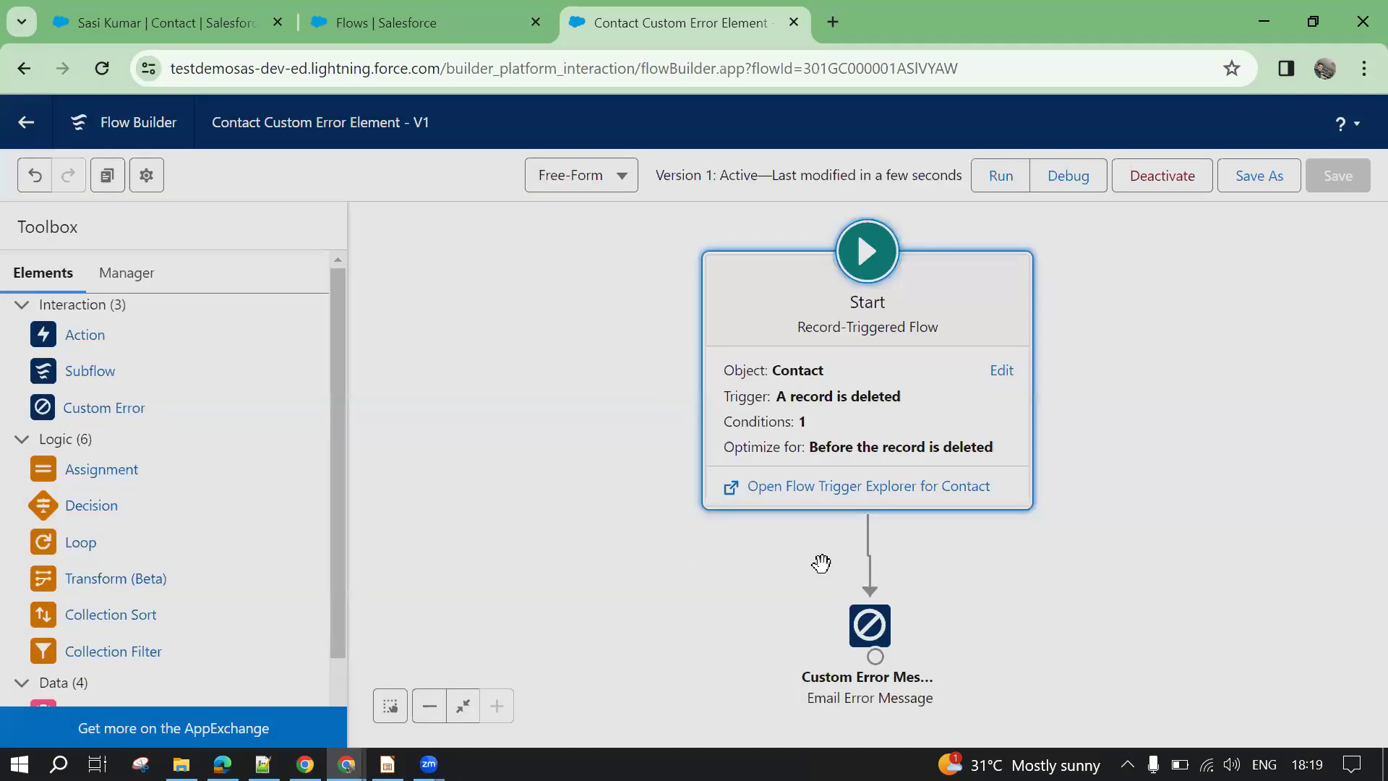
# Review the Email Error Message element's inline field and message text, then close it without changes
pyautogui.scroll(-5, 824, 459)
pyautogui.click(844, 459)
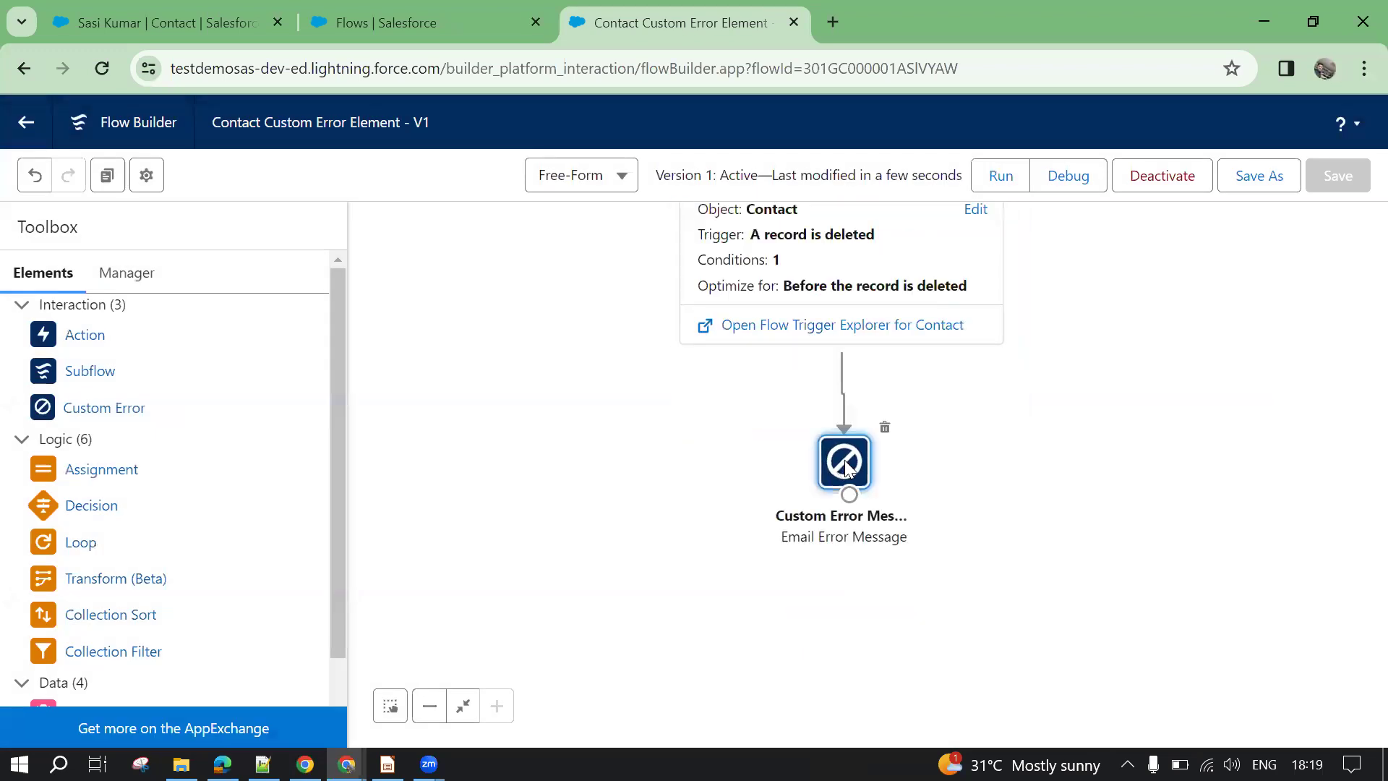
pyautogui.doubleClick(844, 460)
pyautogui.scroll(-2, 416, 401)
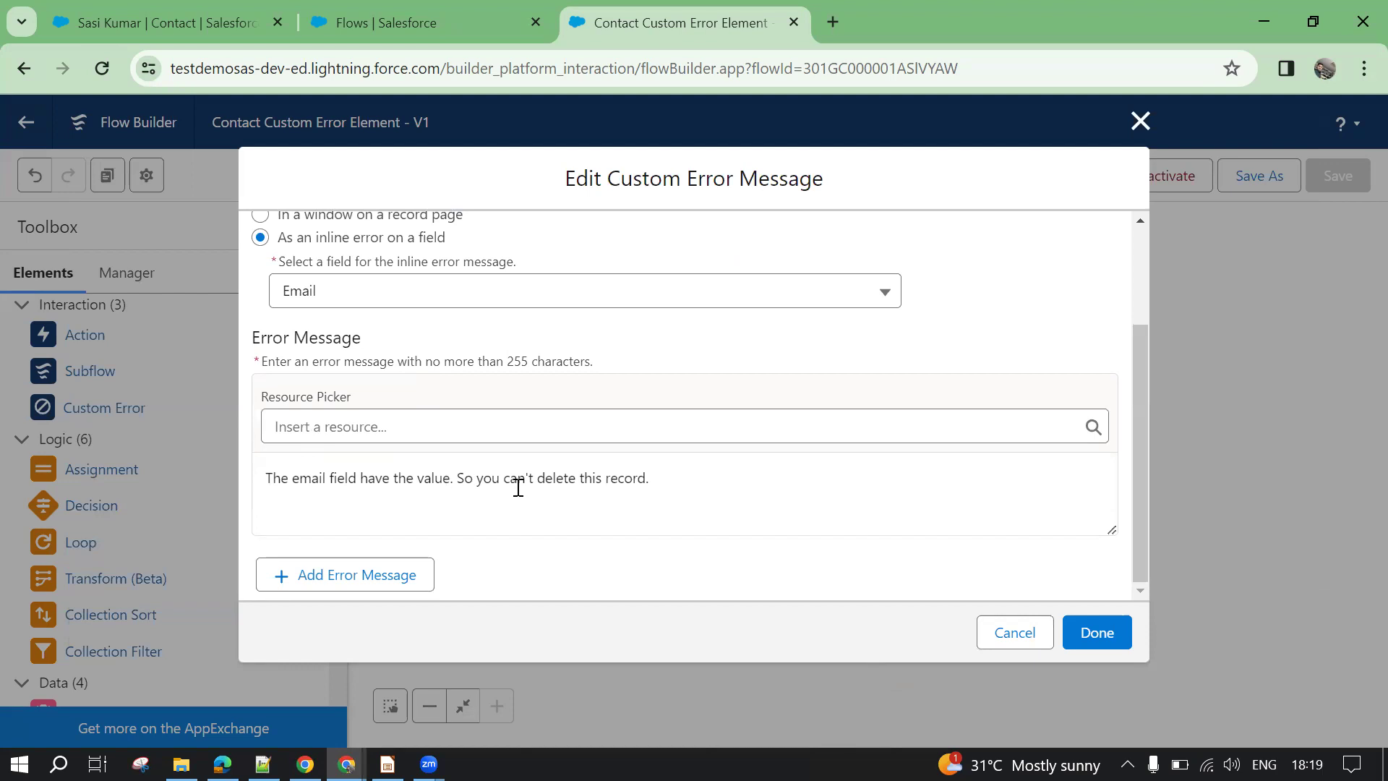
pyautogui.click(1015, 633)
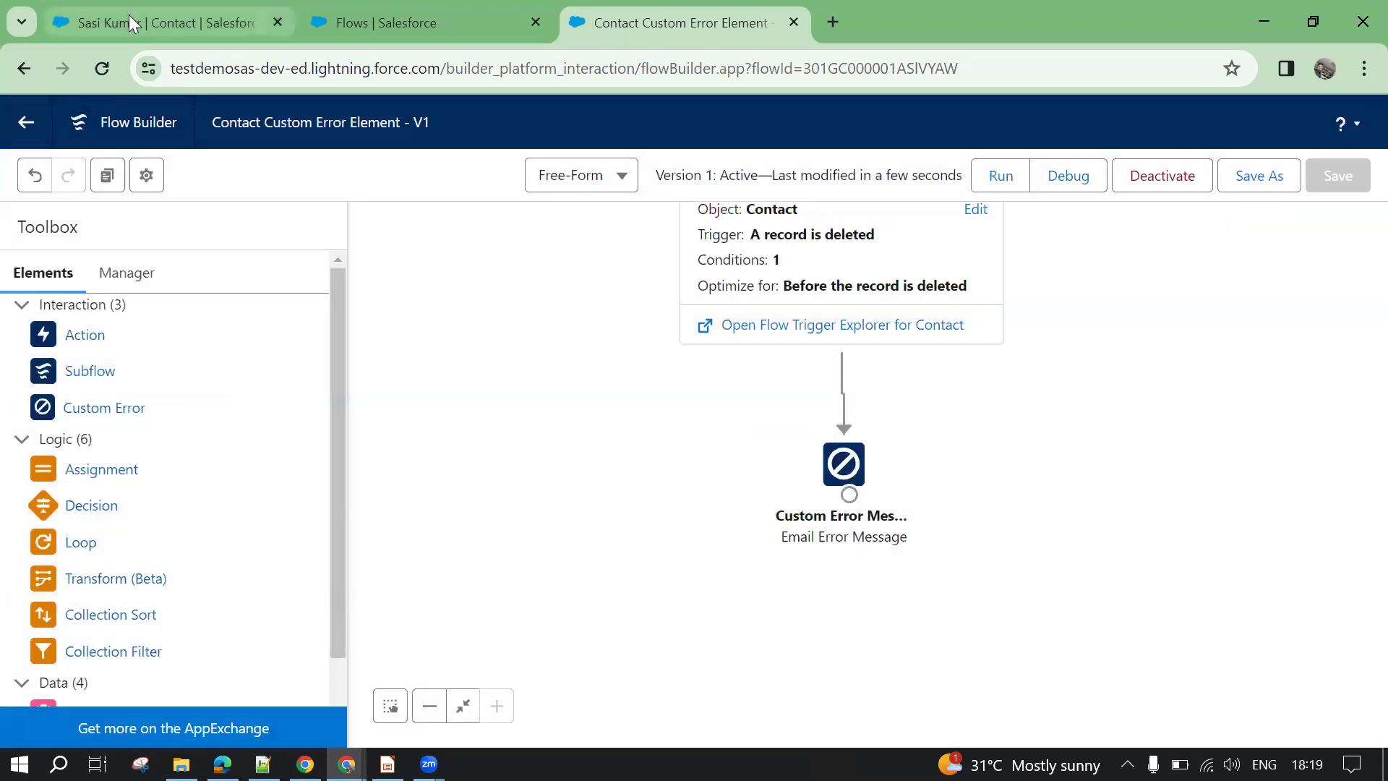
# Switch to the contact record and reload its page
pyautogui.click(127, 13)
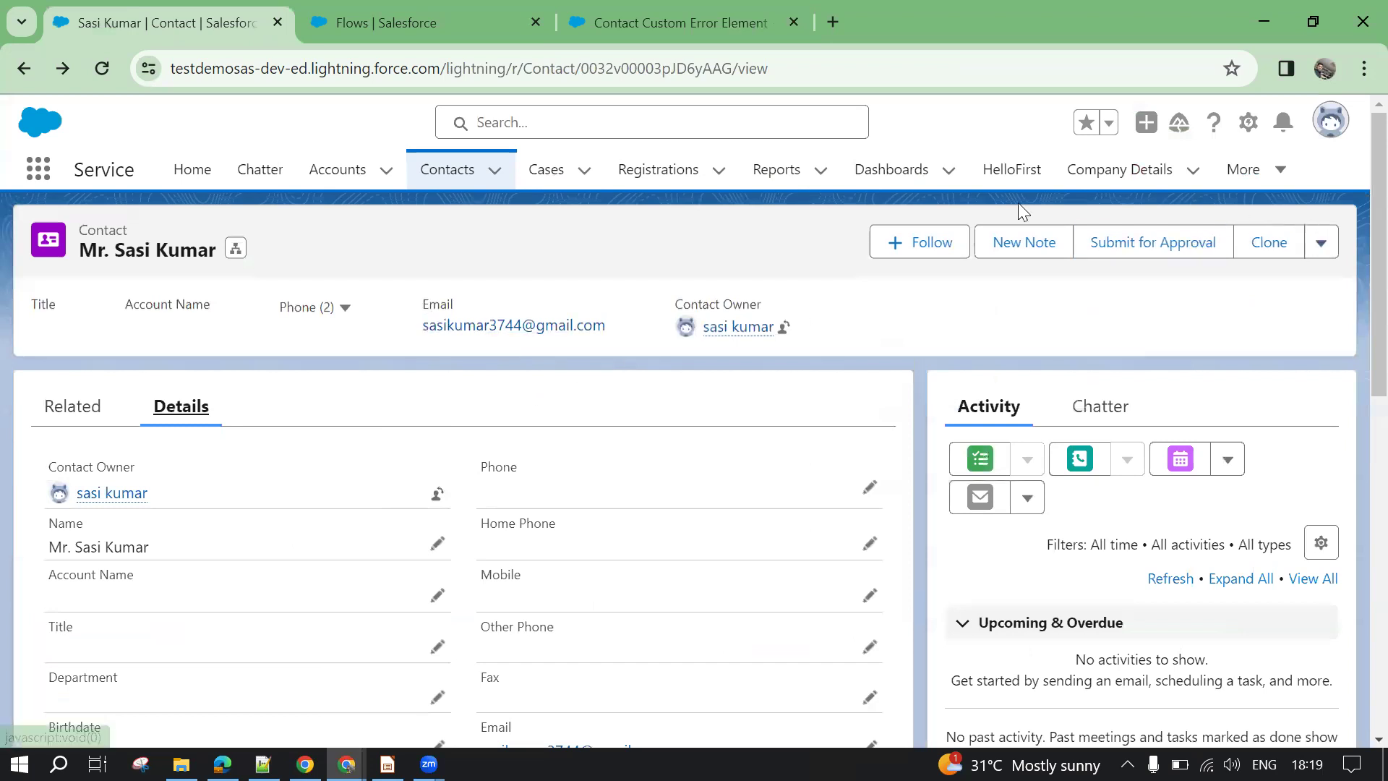
pyautogui.click(103, 71)
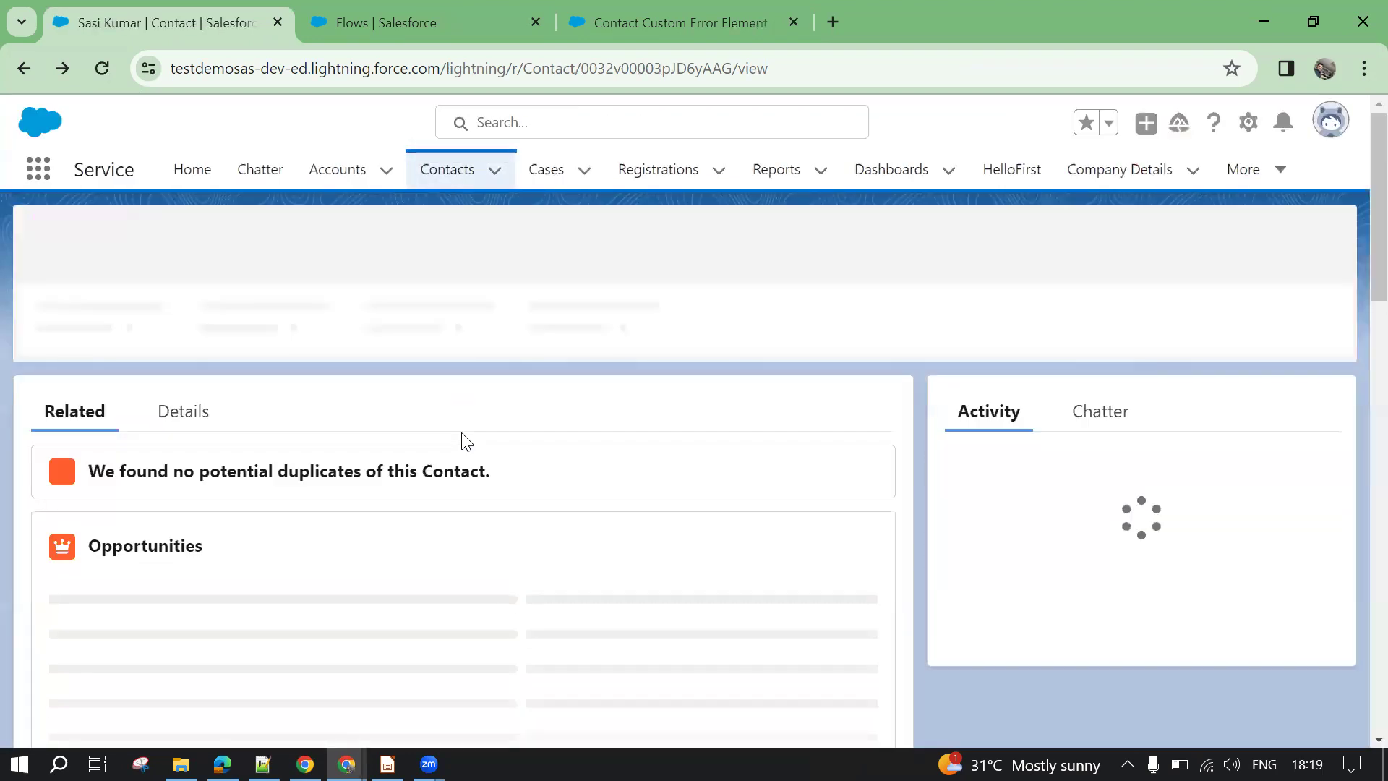
# Open the contact's details and try to delete the record to test the flow, then dismiss the message
pyautogui.click(184, 409)
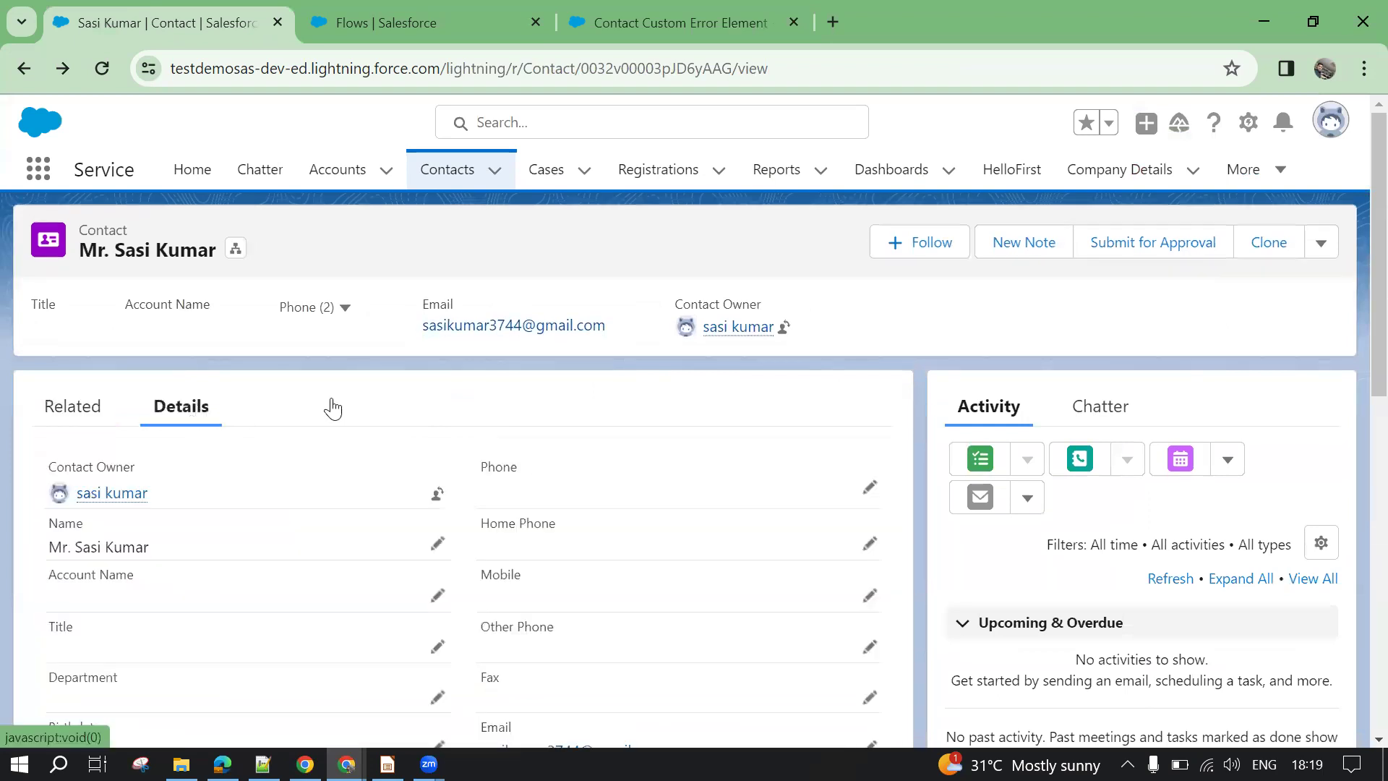
pyautogui.scroll(-3, 534, 480)
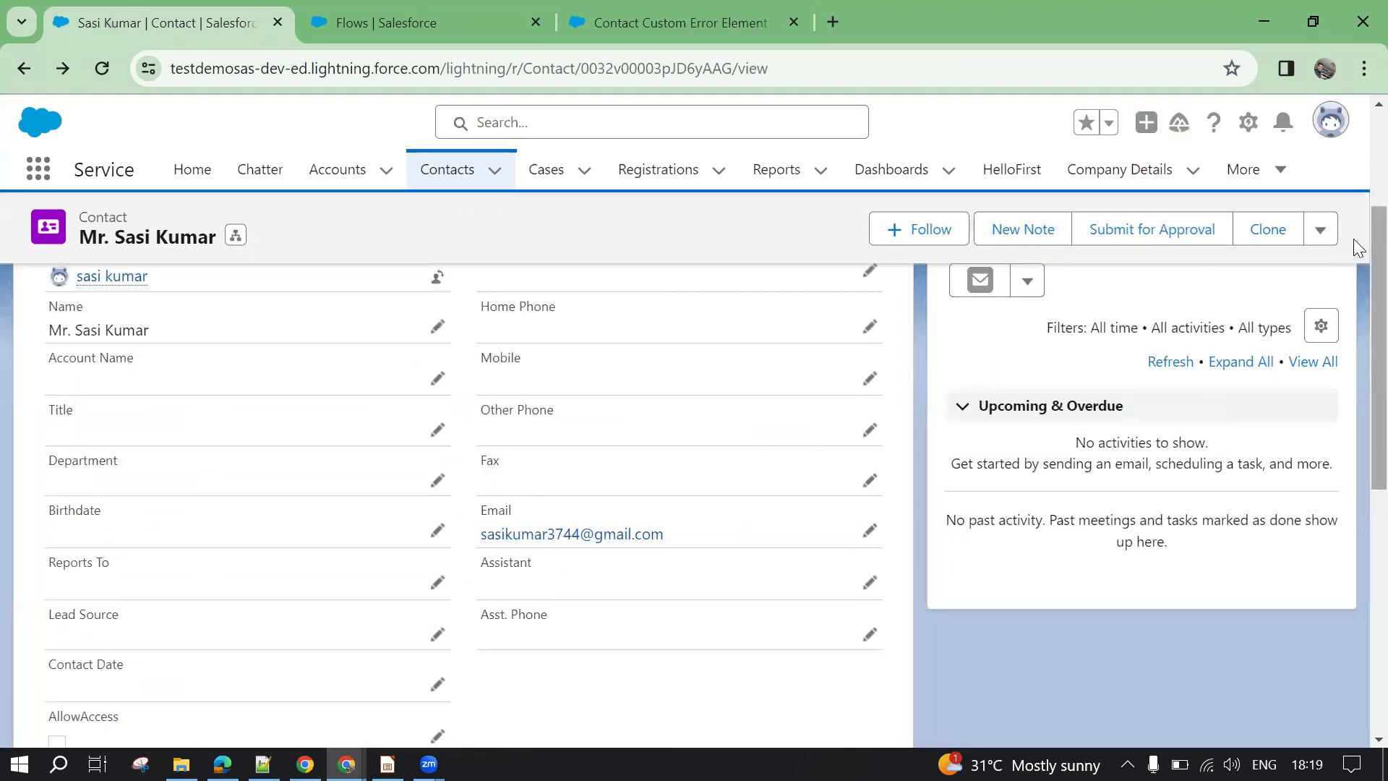
pyautogui.click(1322, 230)
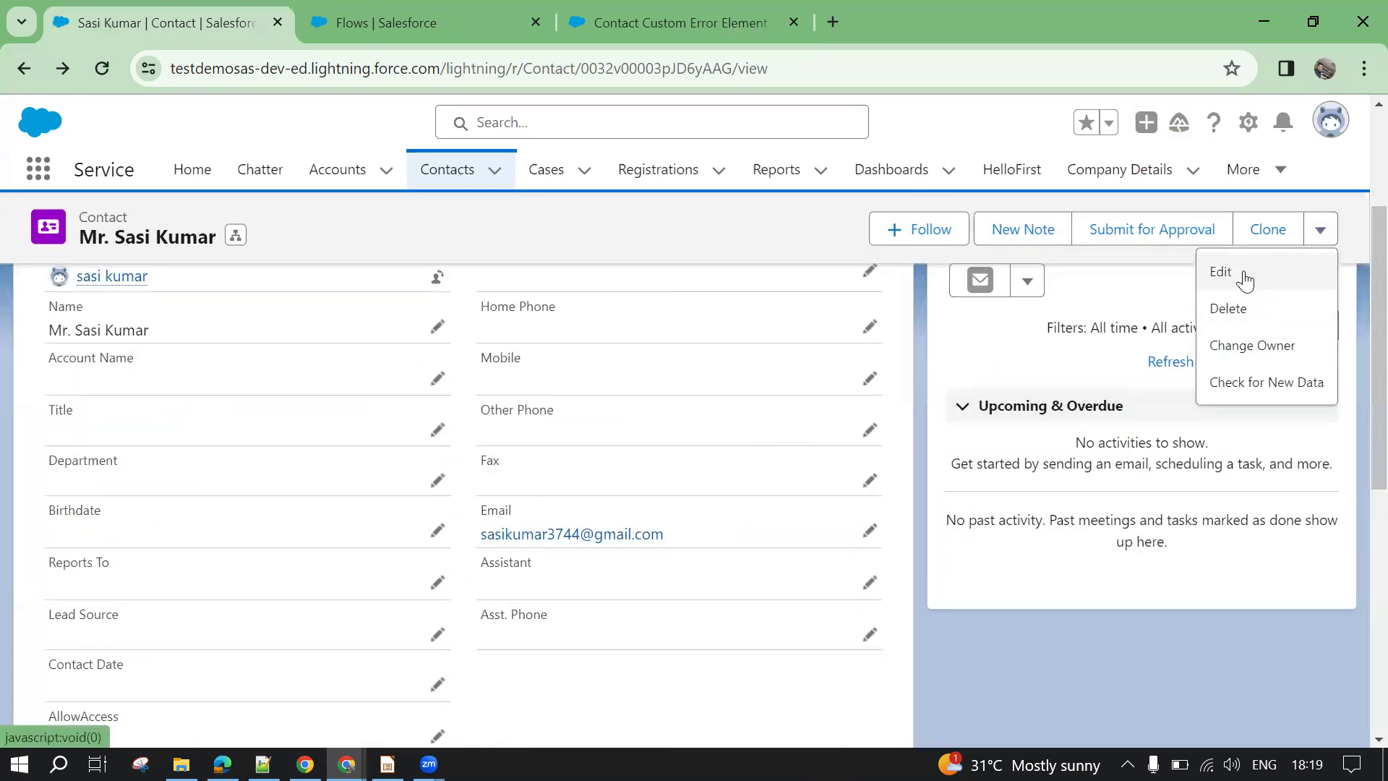
pyautogui.click(1243, 308)
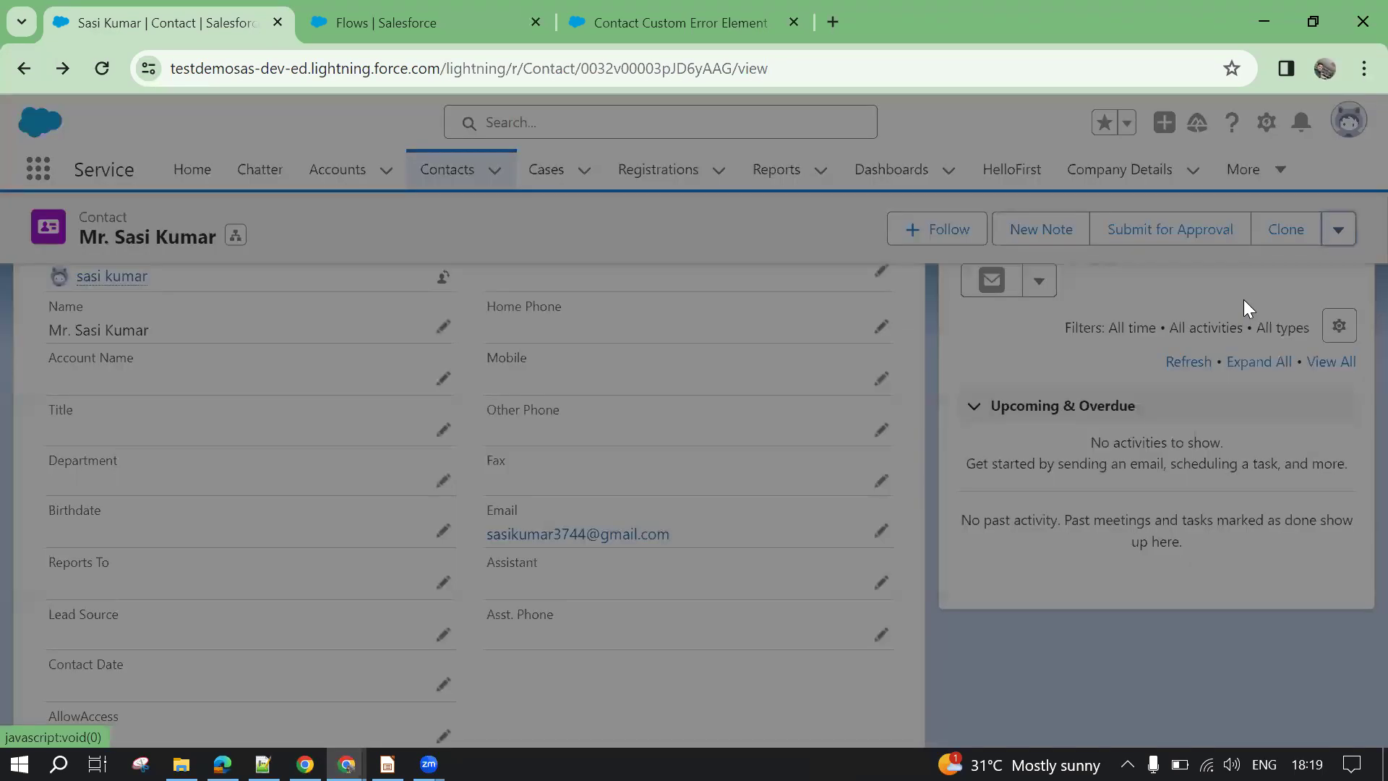
pyautogui.click(982, 461)
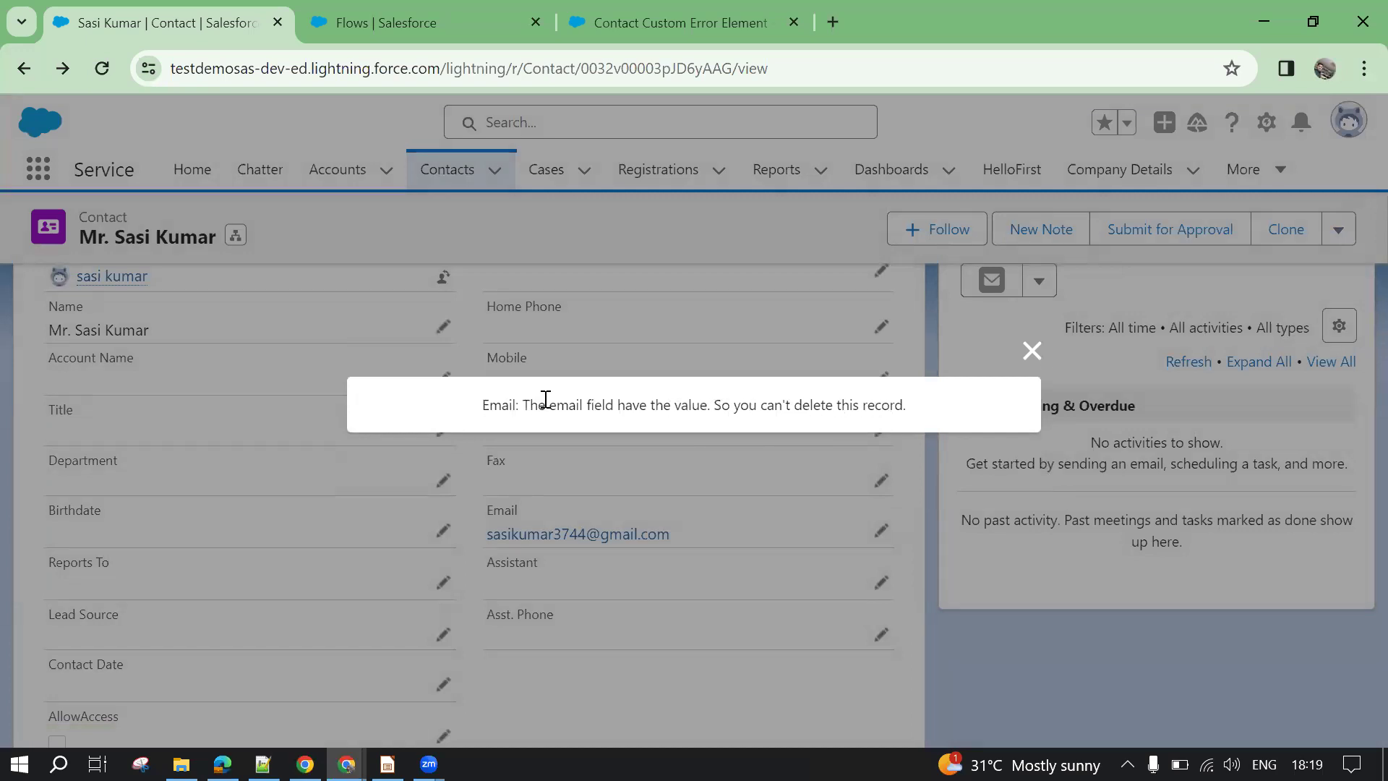
pyautogui.moveTo(501, 405); pyautogui.dragTo(875, 401)
pyautogui.click(874, 394)
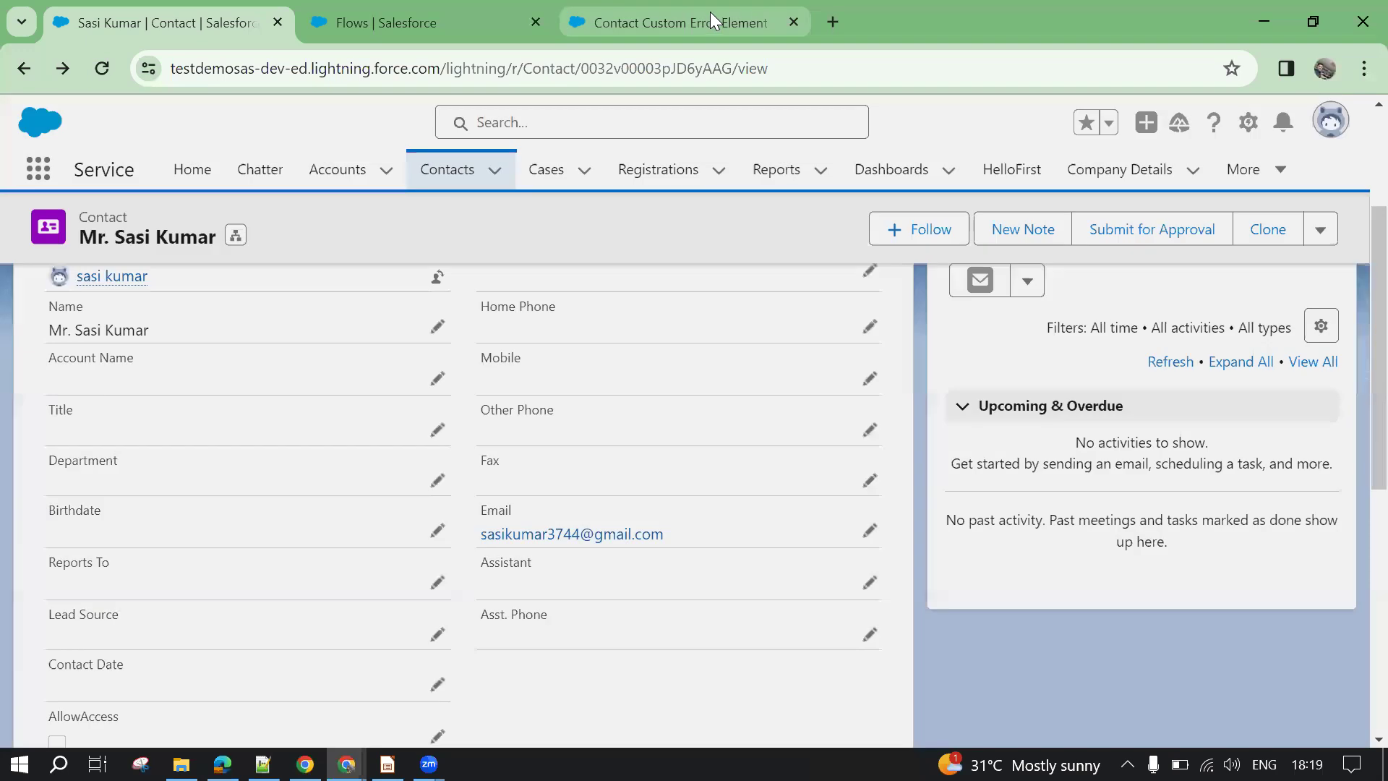
# Compare the Email Error Message element's inline field setting with the fields on the contact record, then close the element without changes
pyautogui.click(710, 11)
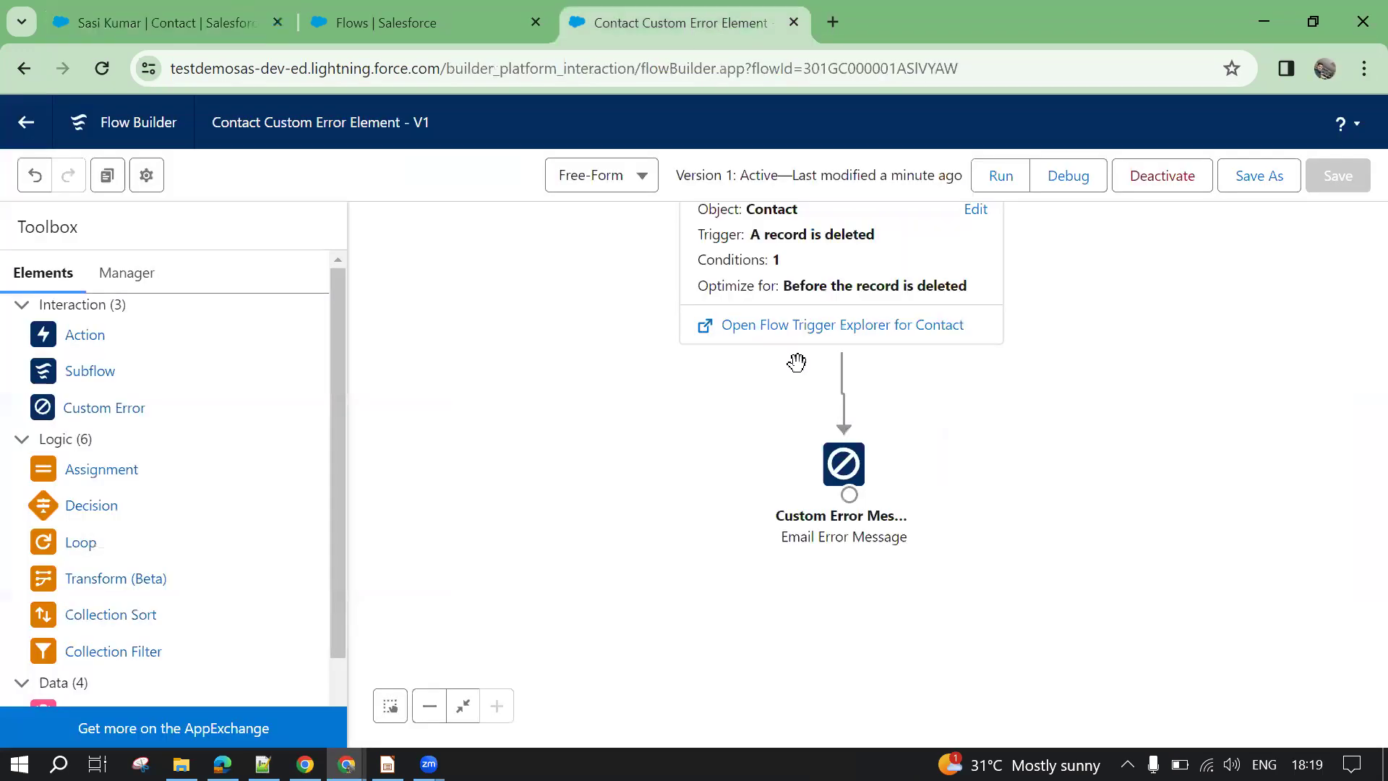
pyautogui.doubleClick(852, 457)
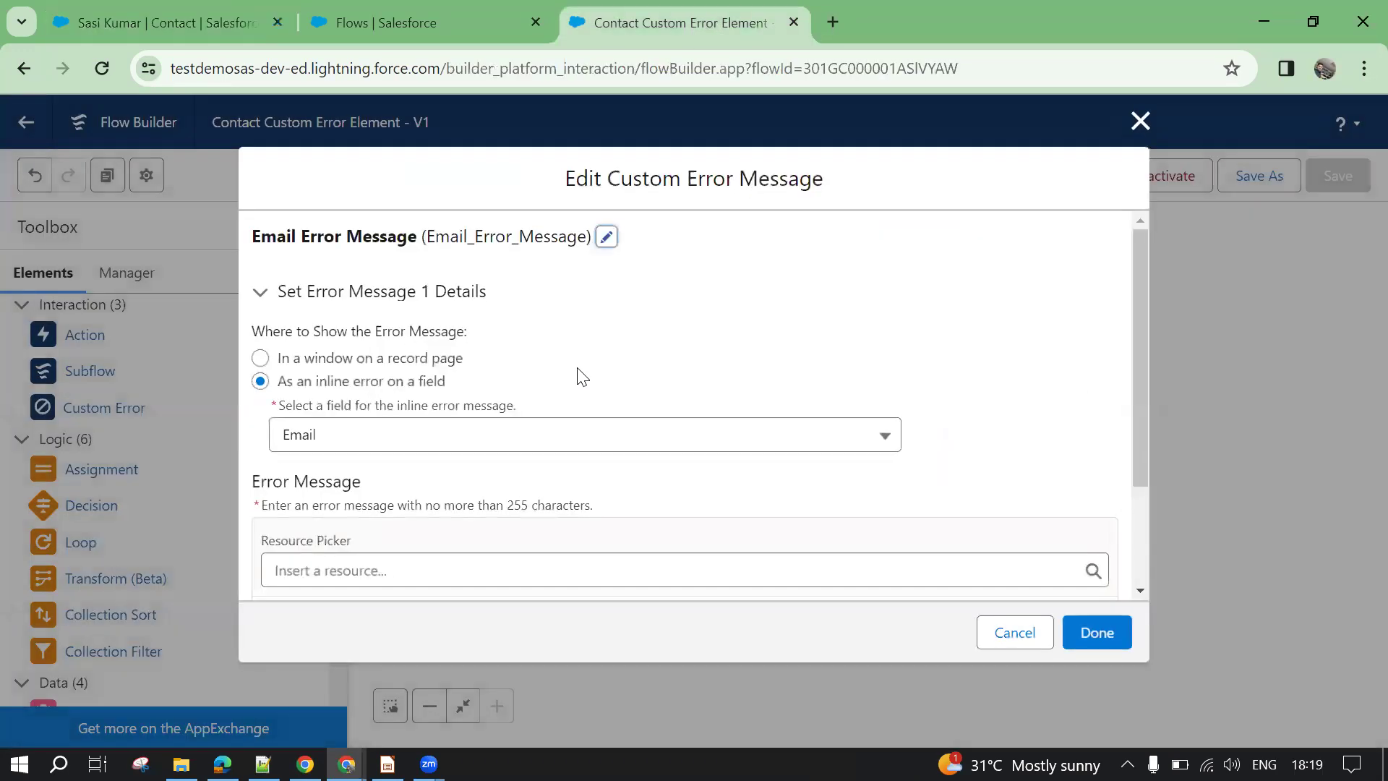
pyautogui.click(415, 20)
pyautogui.click(189, 20)
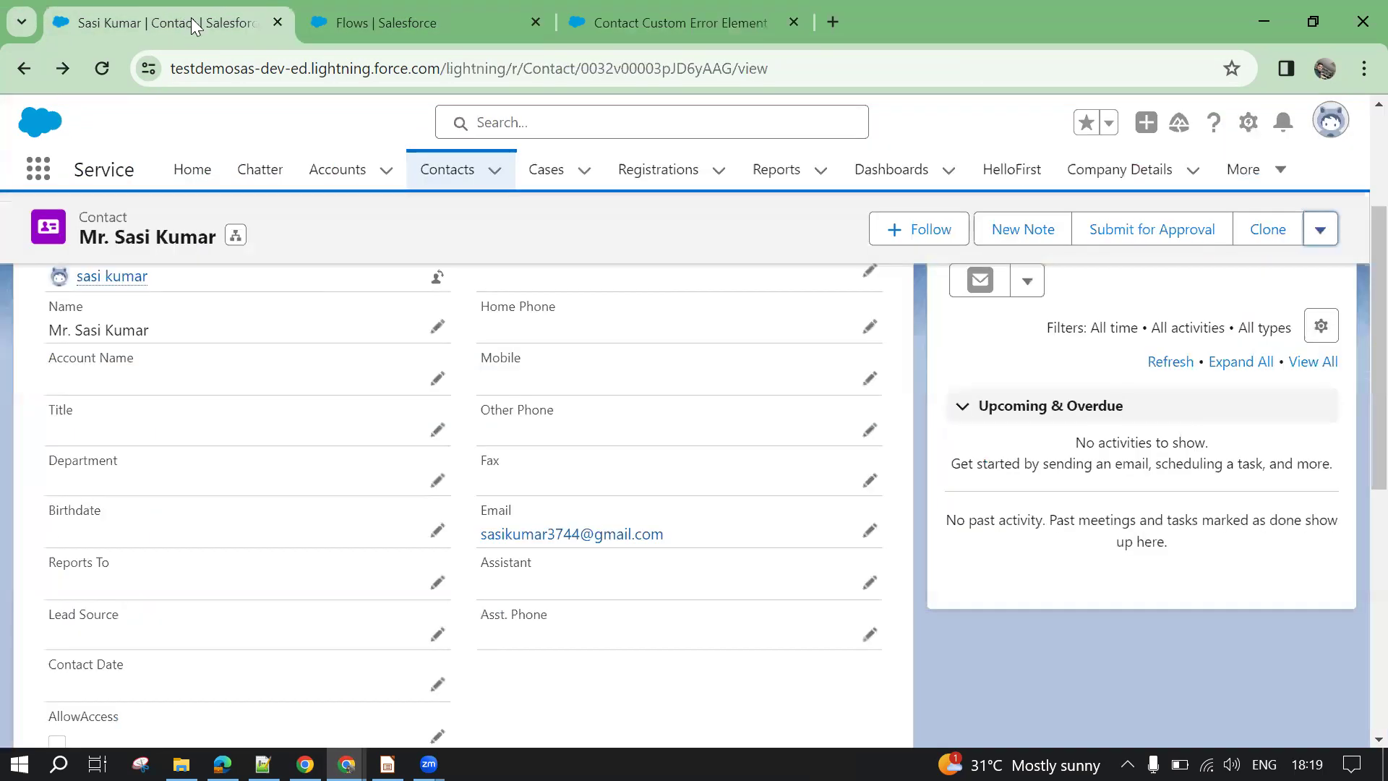
pyautogui.click(442, 19)
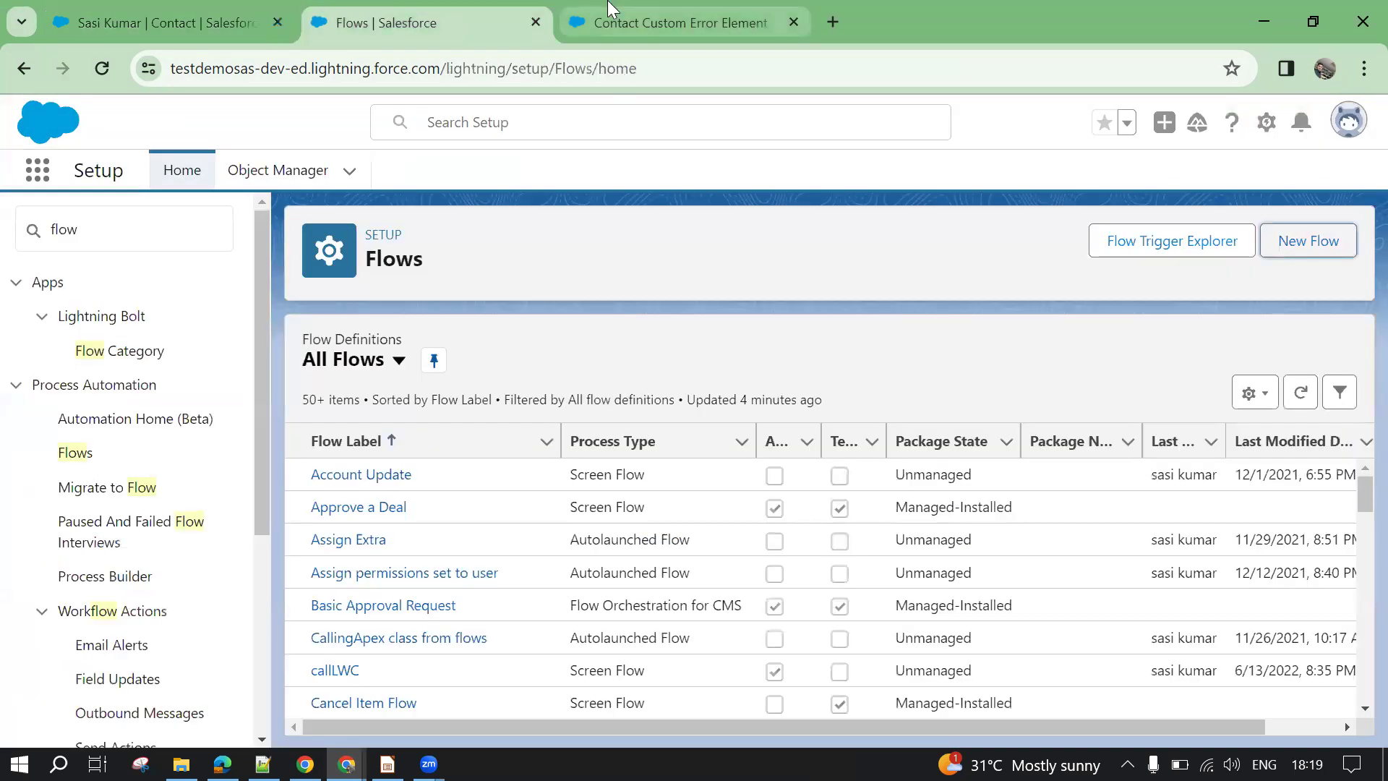
pyautogui.click(673, 22)
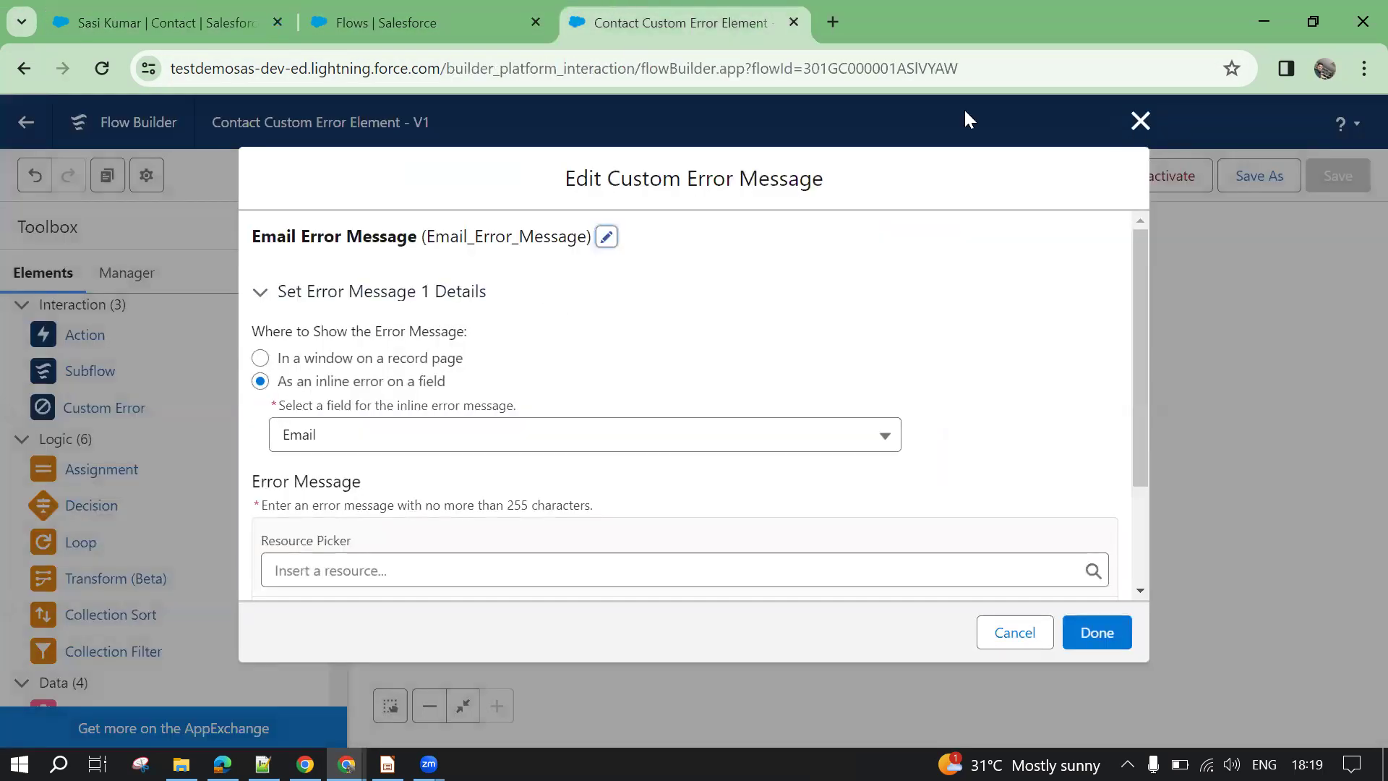
pyautogui.click(257, 26)
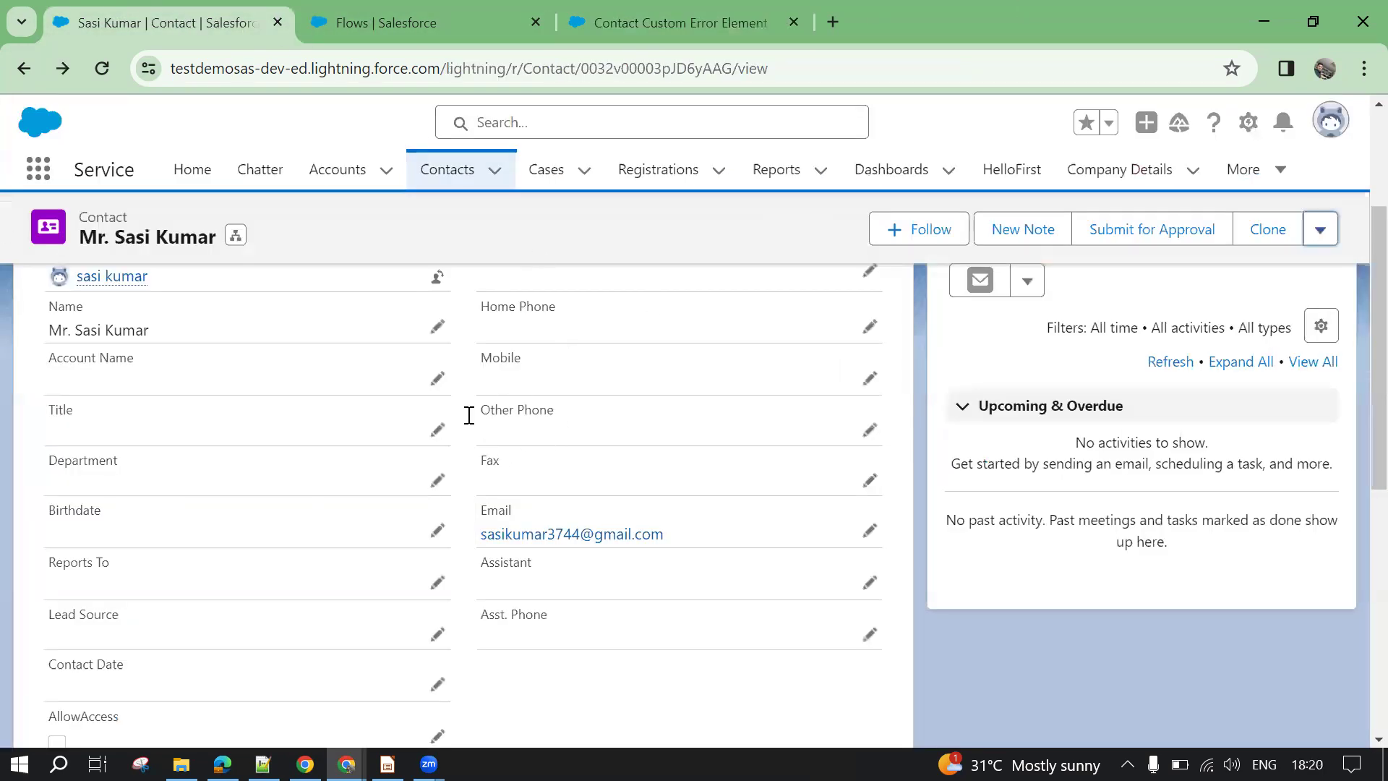
pyautogui.scroll(-1, 461, 443)
pyautogui.scroll(-3, 461, 444)
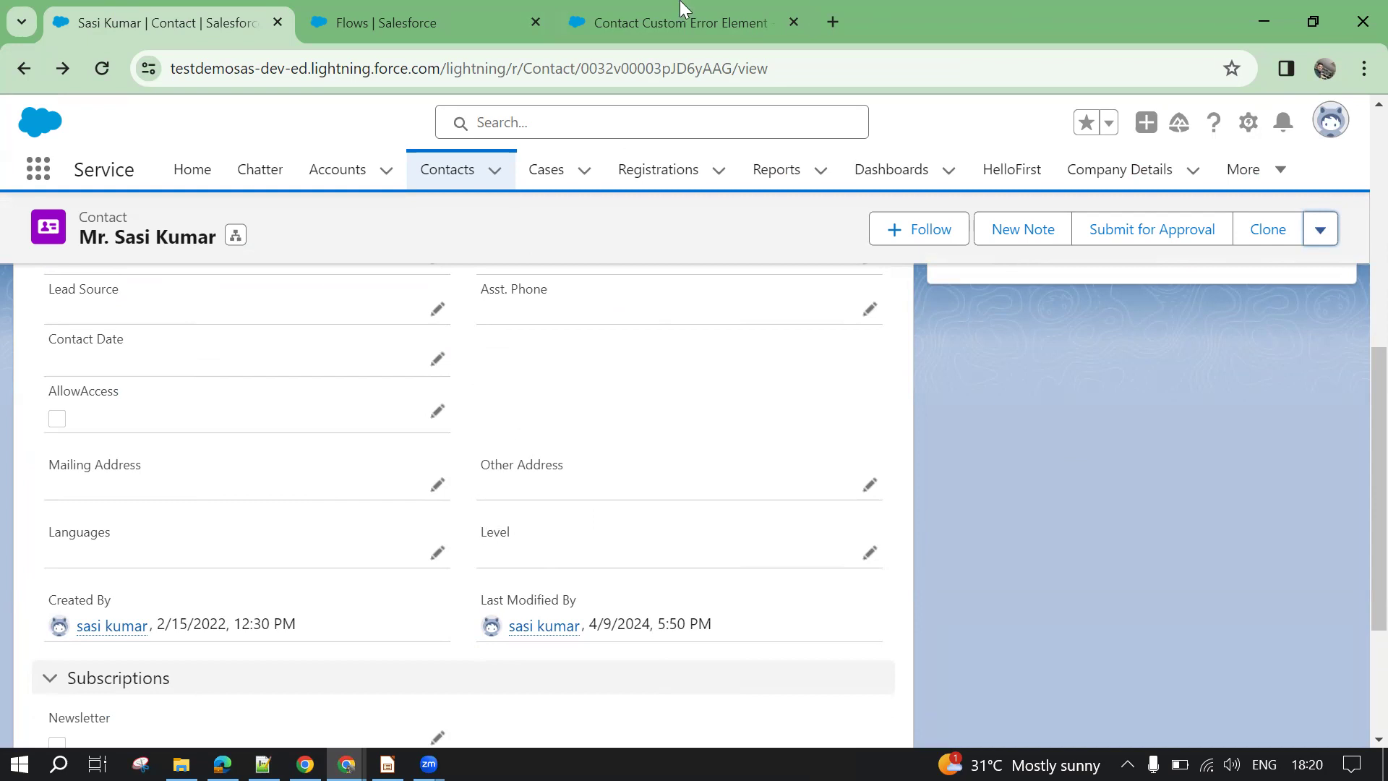
pyautogui.click(636, 23)
pyautogui.click(1142, 123)
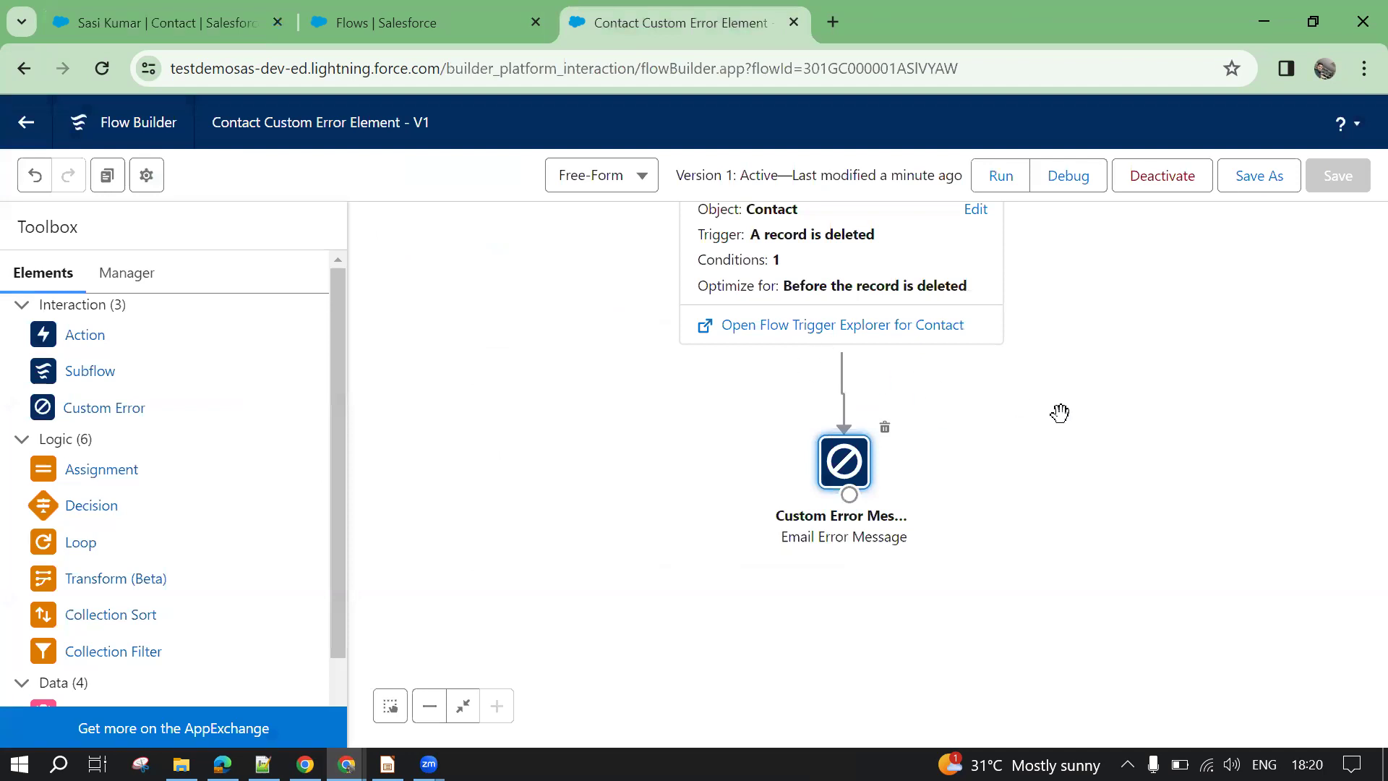
# Open the Start element and set its entry condition's field to Level__c
pyautogui.scroll(2, 1062, 453)
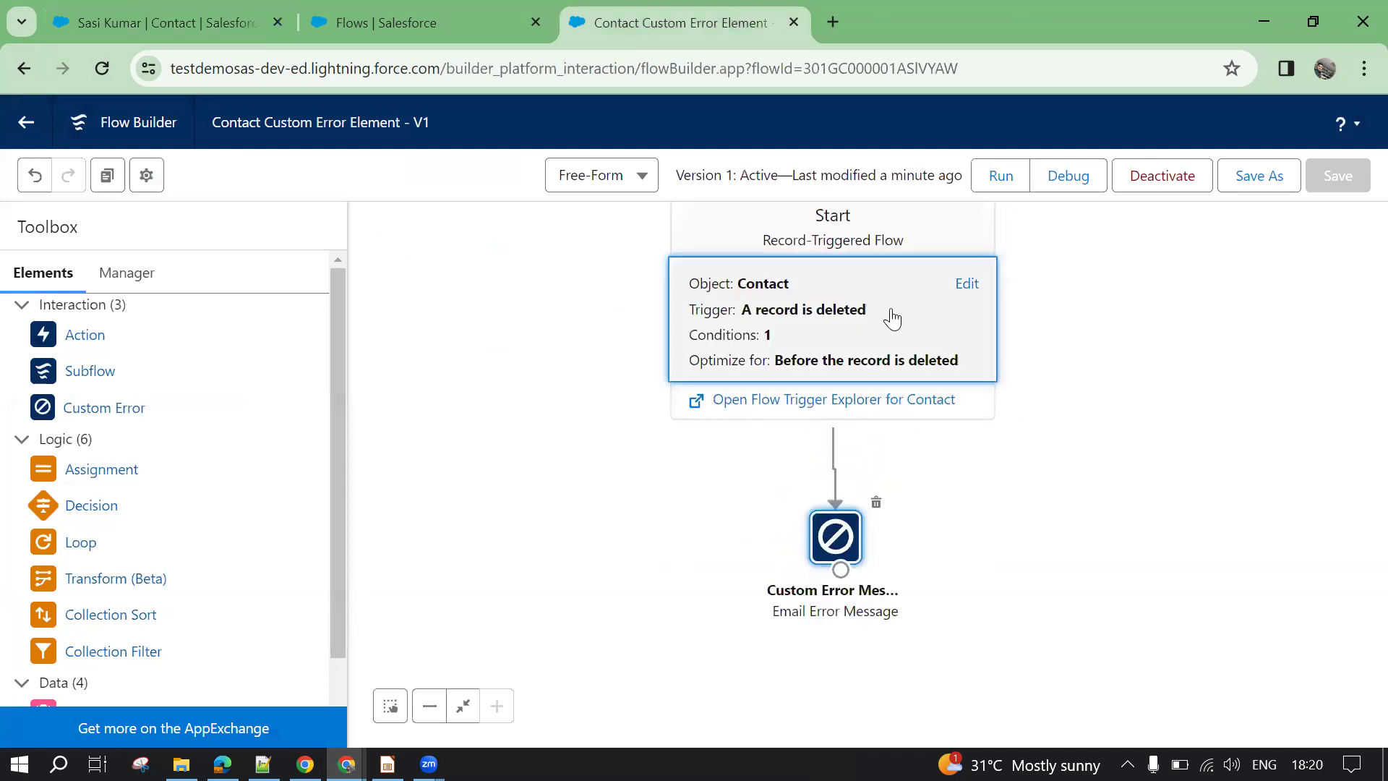
pyautogui.click(890, 309)
pyautogui.scroll(-5, 527, 415)
pyautogui.scroll(-2, 527, 412)
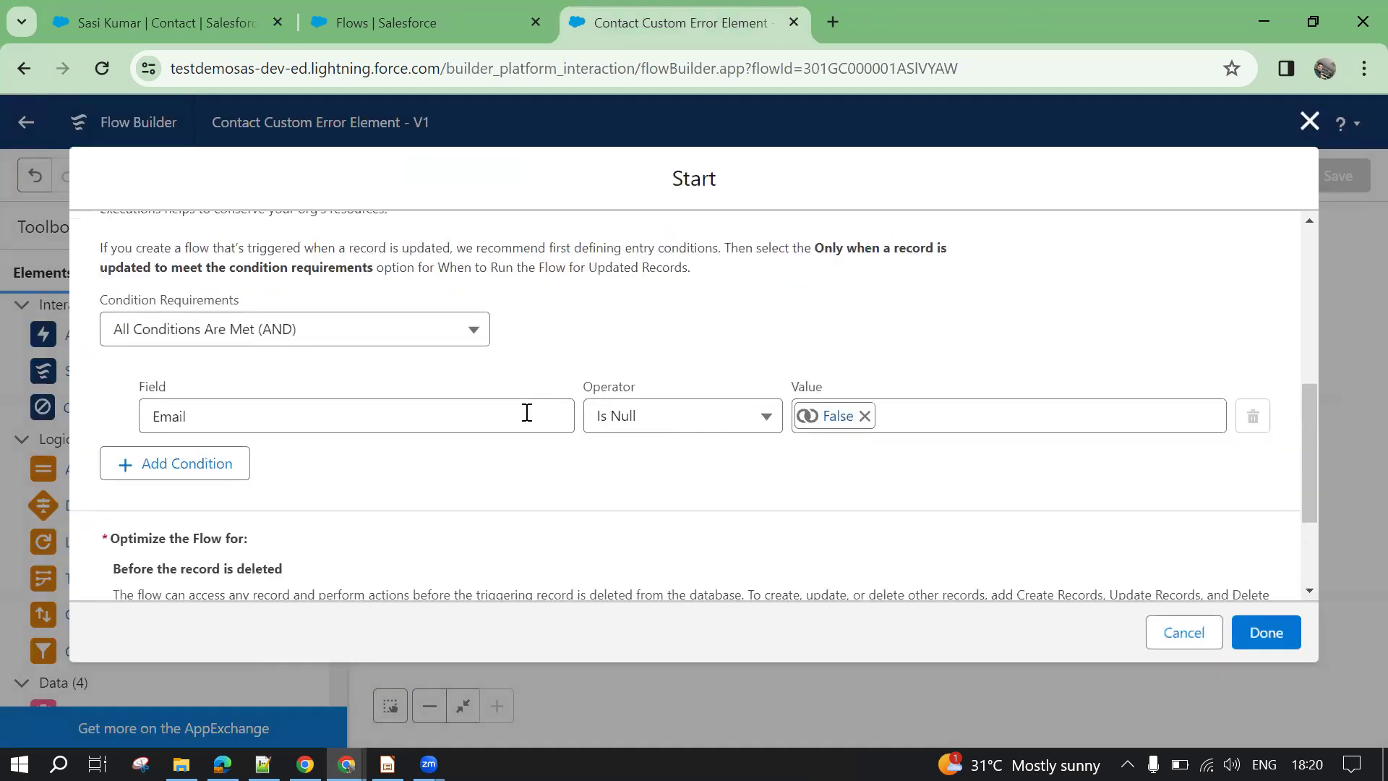
pyautogui.click(480, 409)
pyautogui.moveTo(481, 409); pyautogui.dragTo(107, 402)
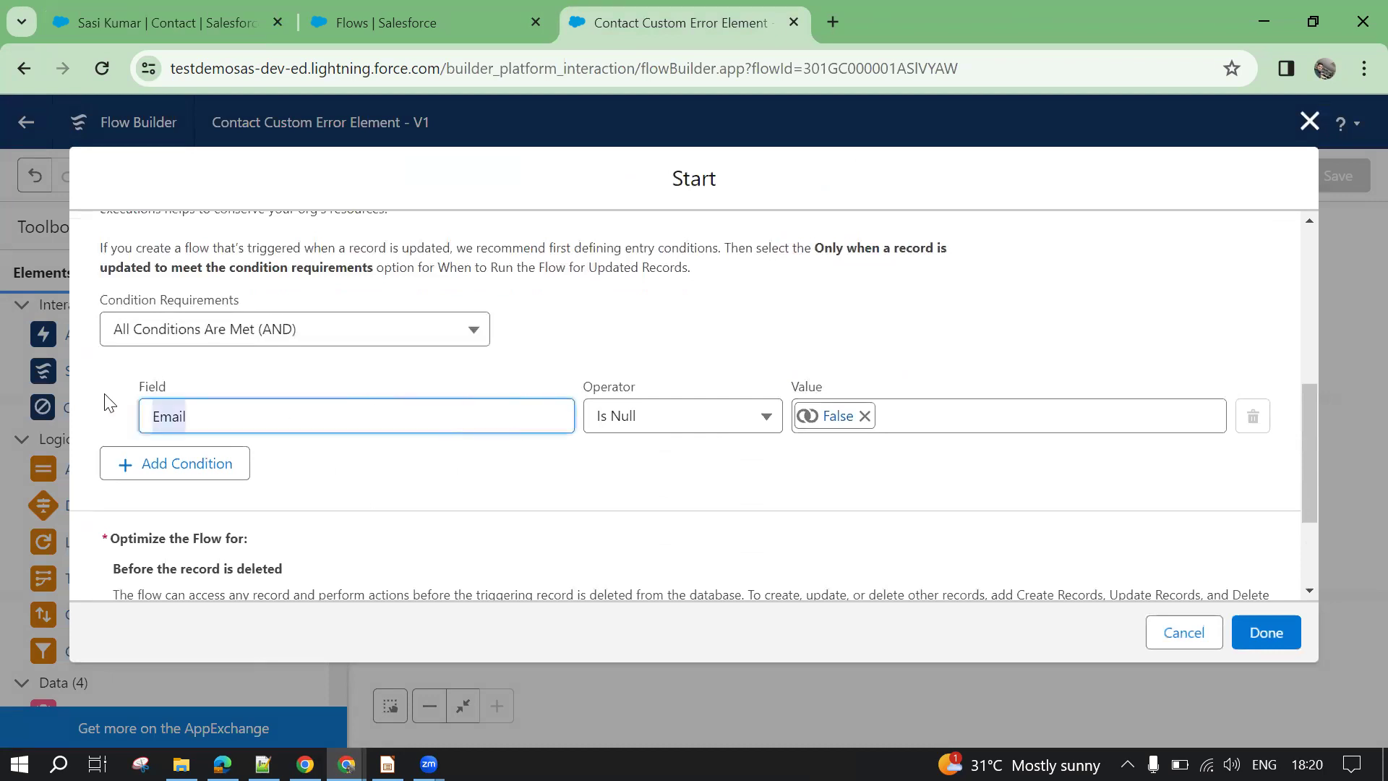
pyautogui.press('BackSpace')
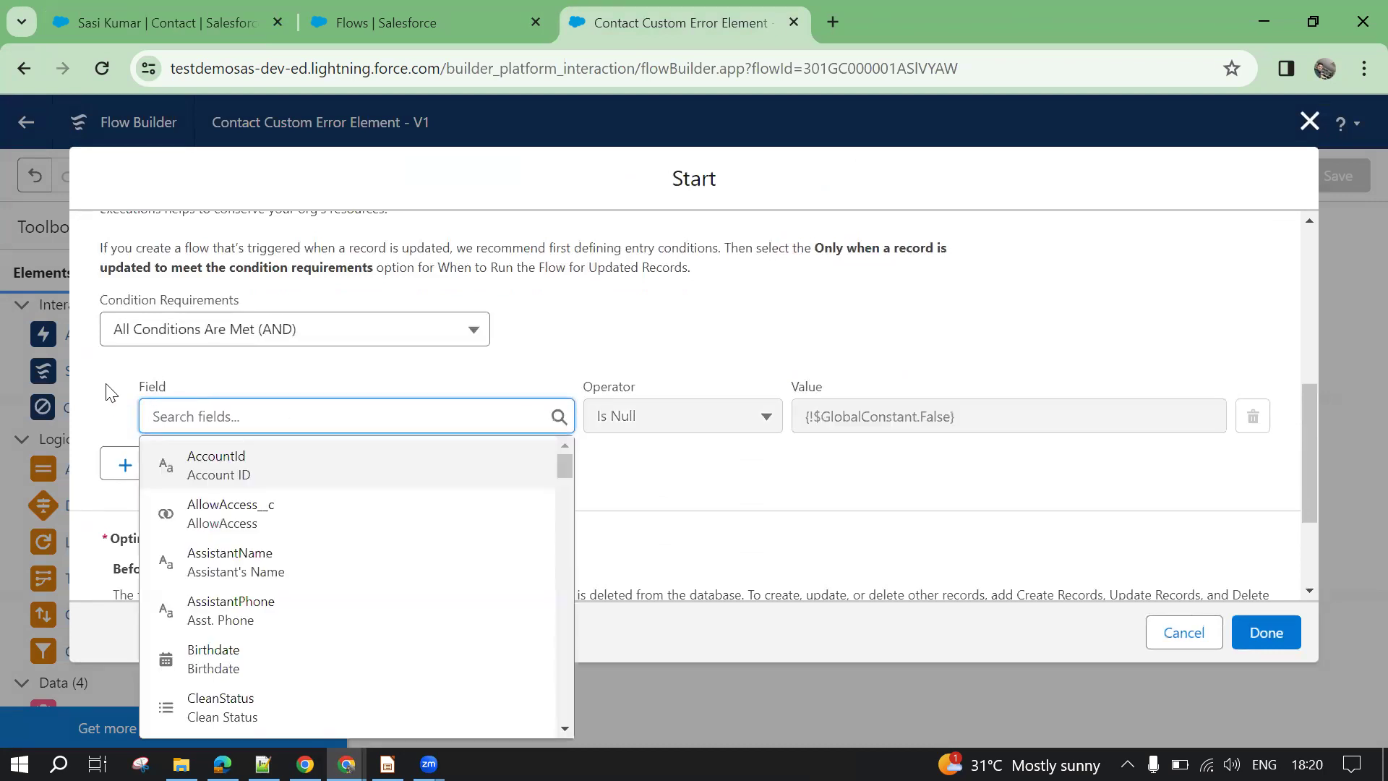
pyautogui.write('level')
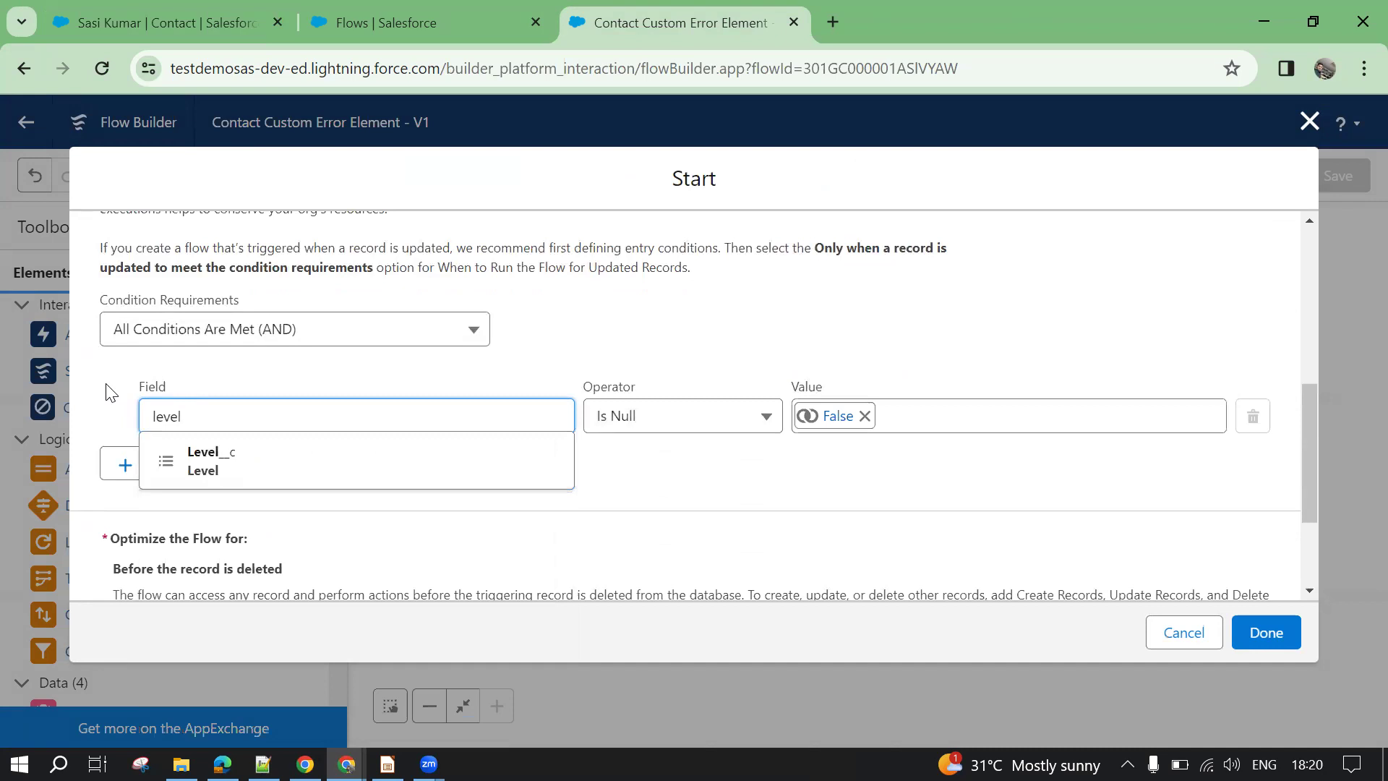
pyautogui.click(238, 459)
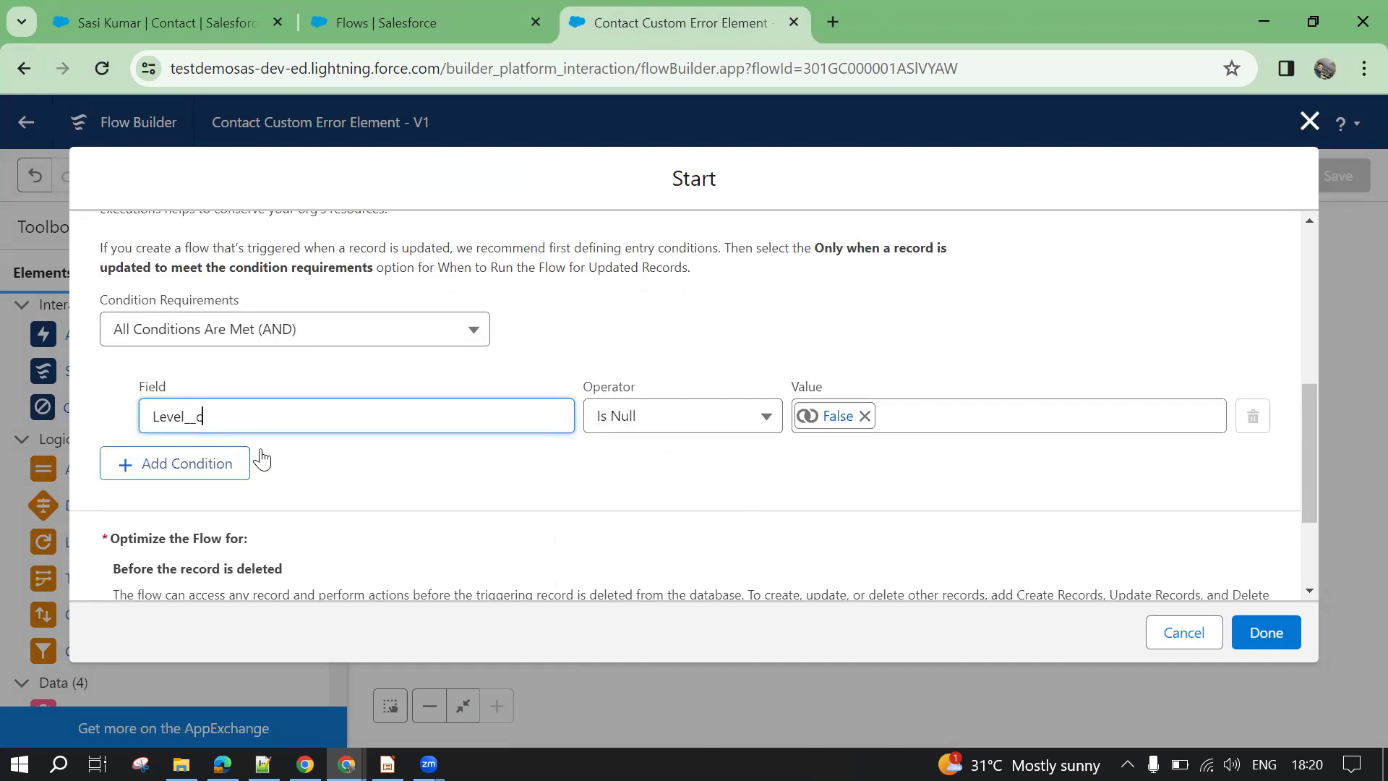
# Set the Level__c Is Null condition's value to the global constant True and apply the Start element's changes
pyautogui.click(866, 416)
pyautogui.write('tr')
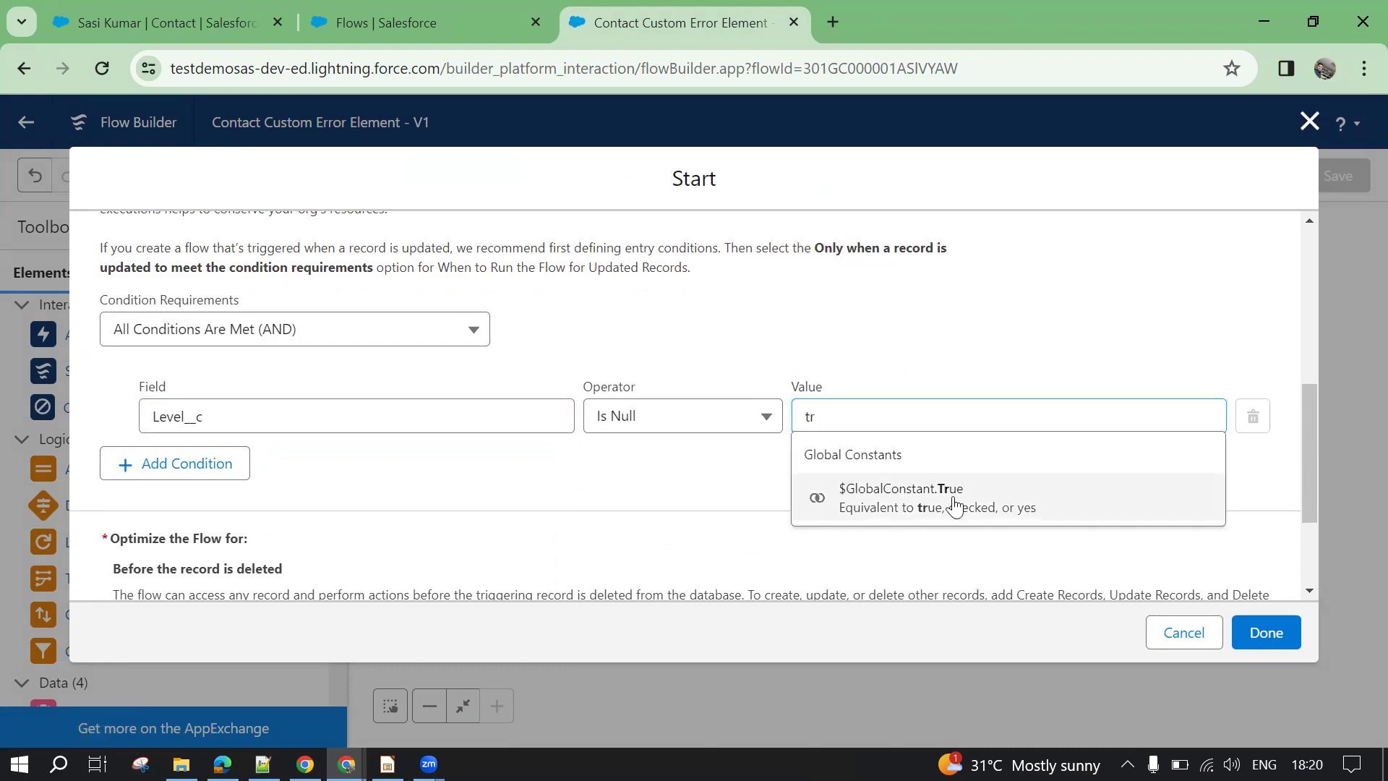
pyautogui.click(867, 488)
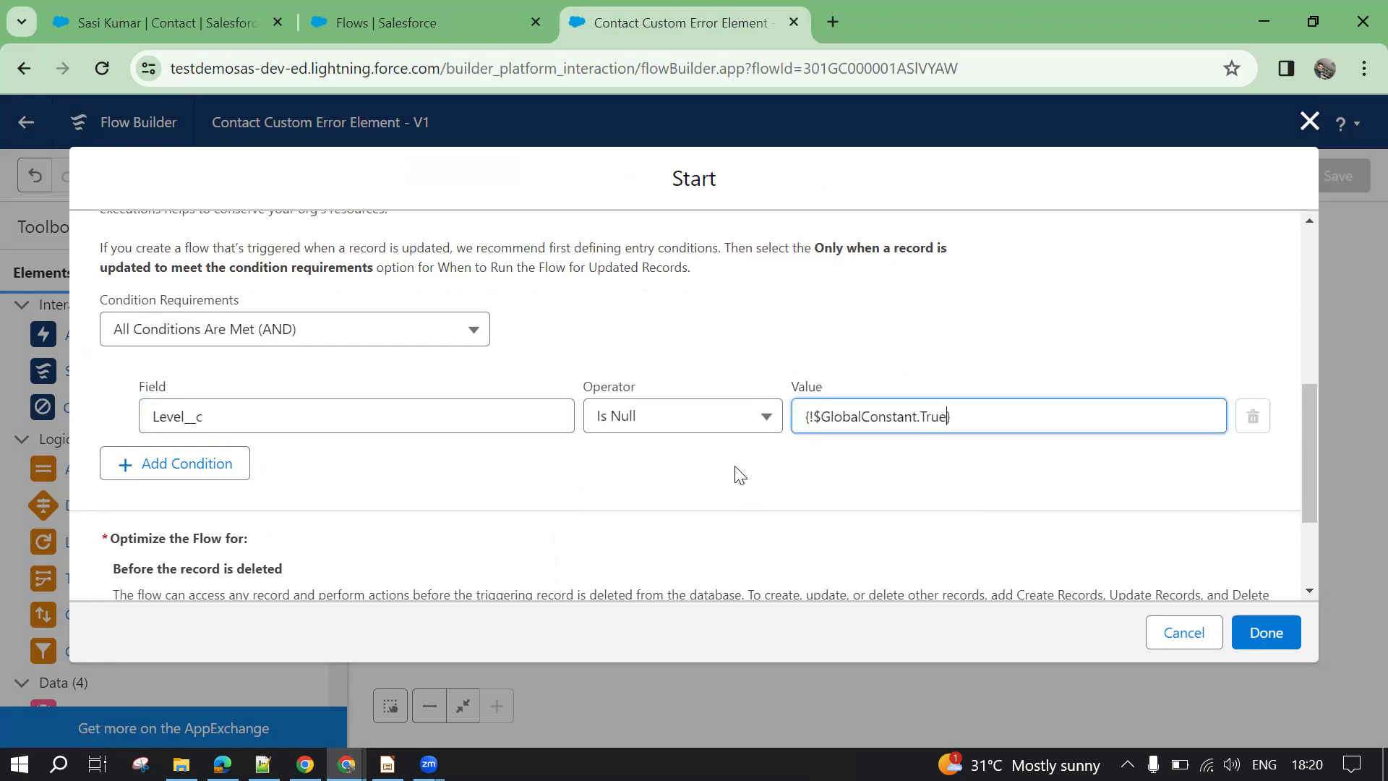
pyautogui.click(1267, 633)
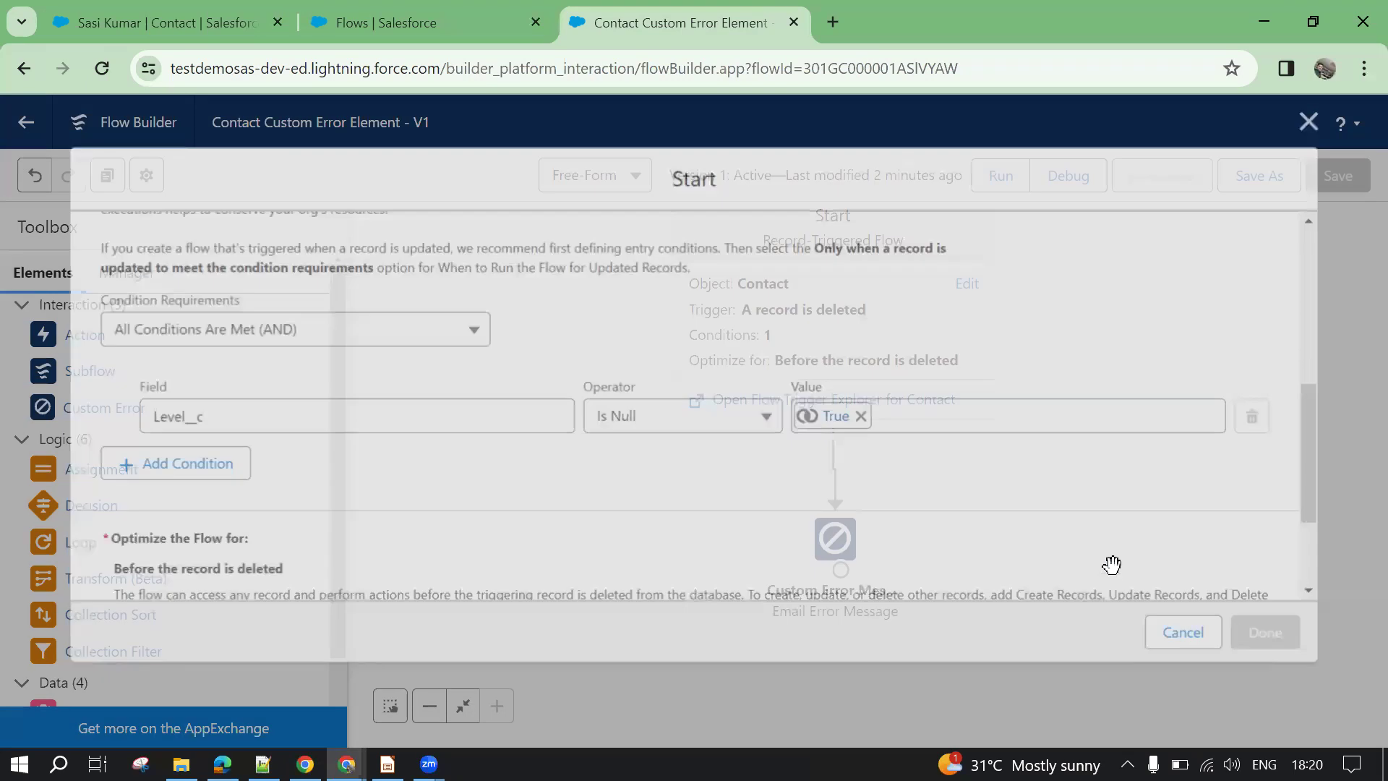
# Open the Email Error Message element and set its inline error field to Level
pyautogui.doubleClick(879, 425)
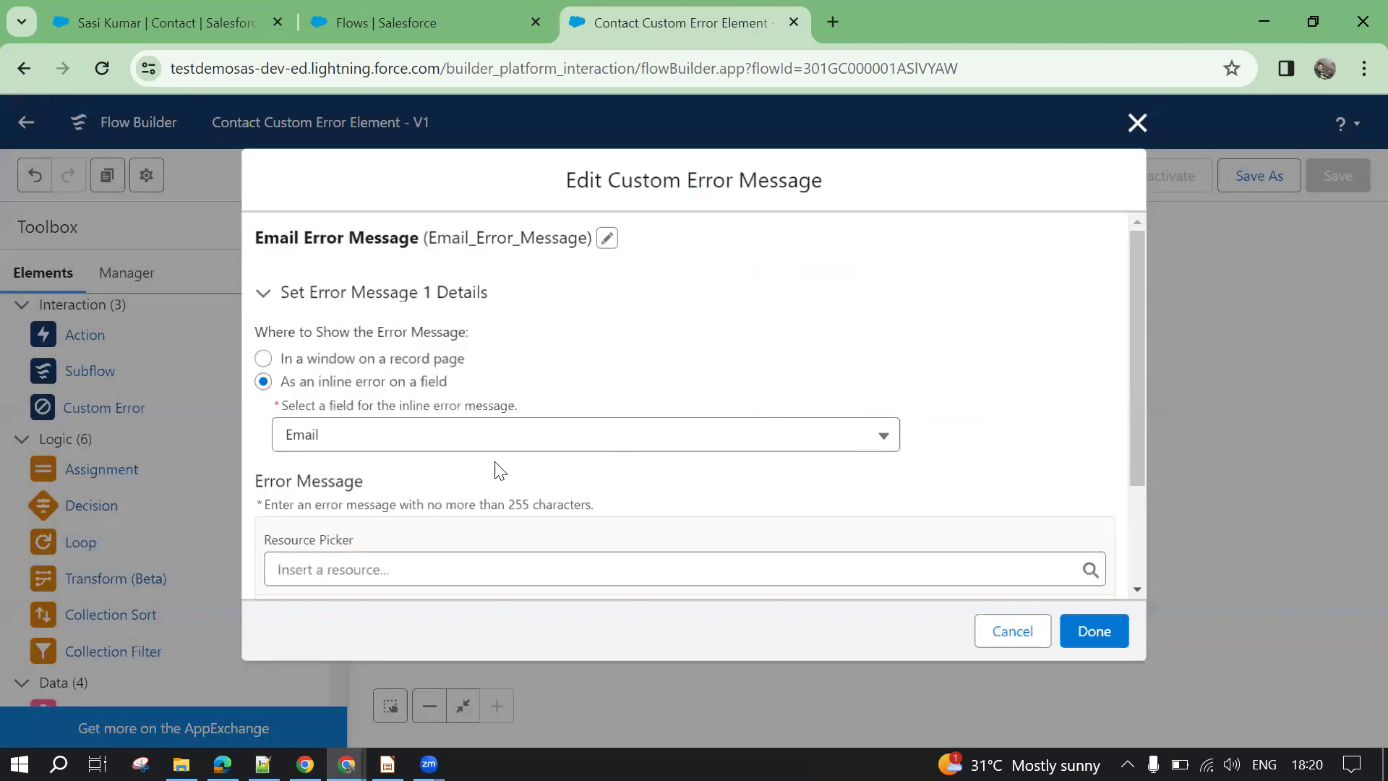
pyautogui.click(352, 433)
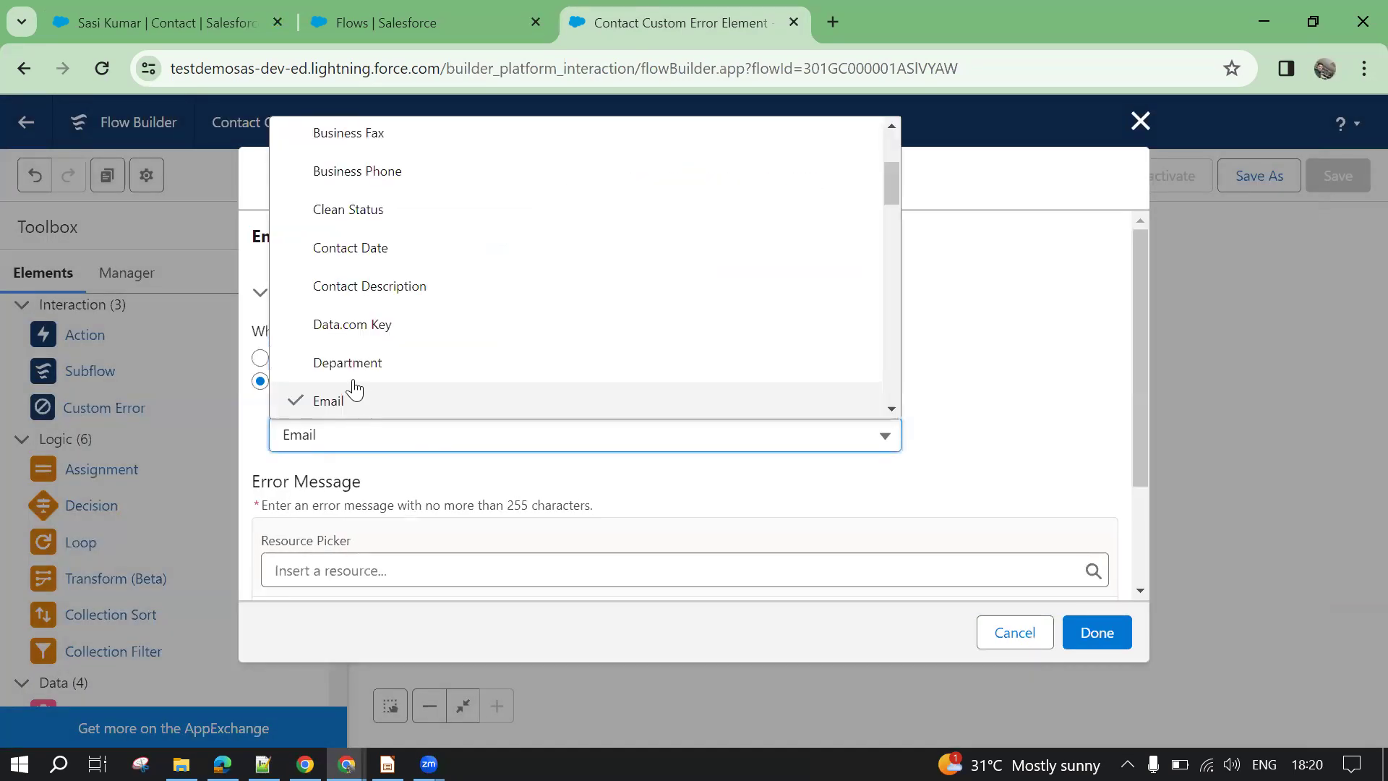
pyautogui.scroll(-5, 405, 372)
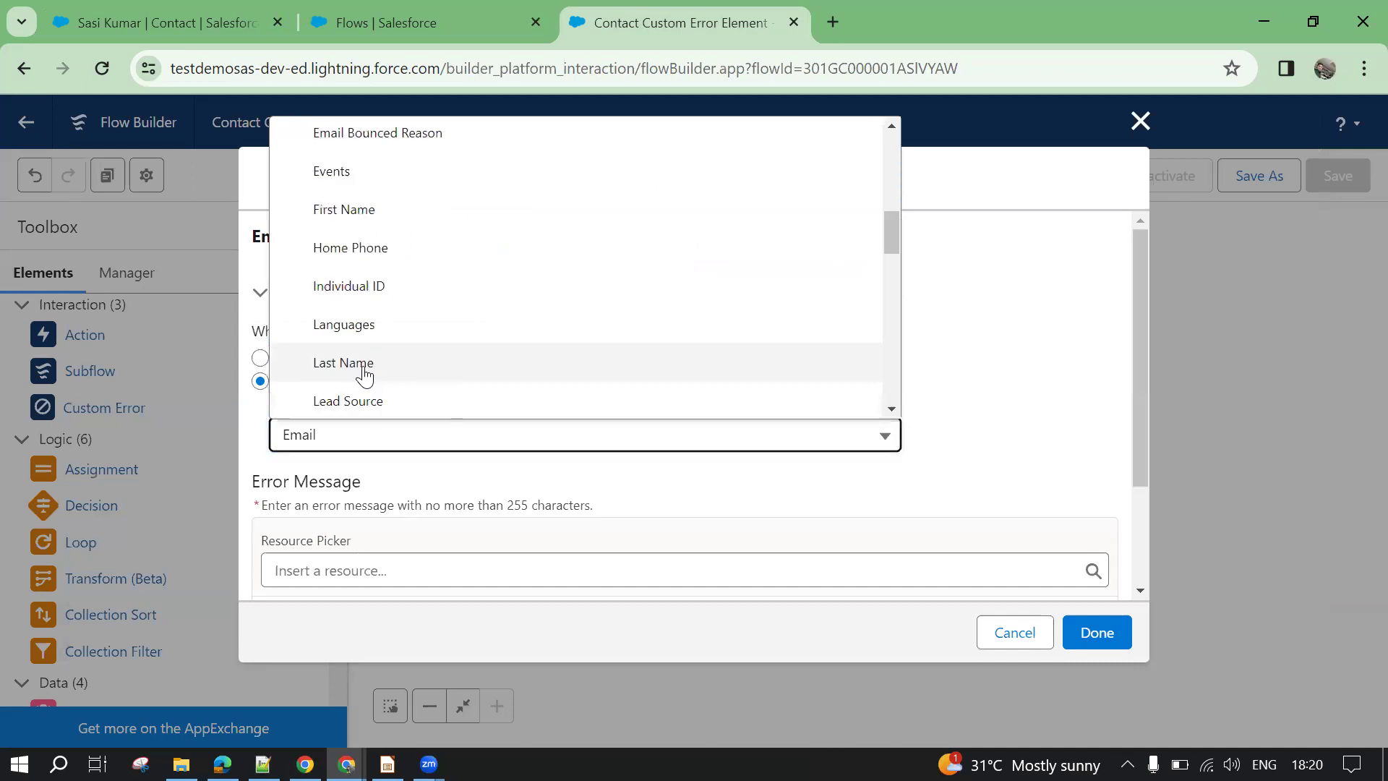
pyautogui.scroll(-2, 437, 344)
pyautogui.click(365, 323)
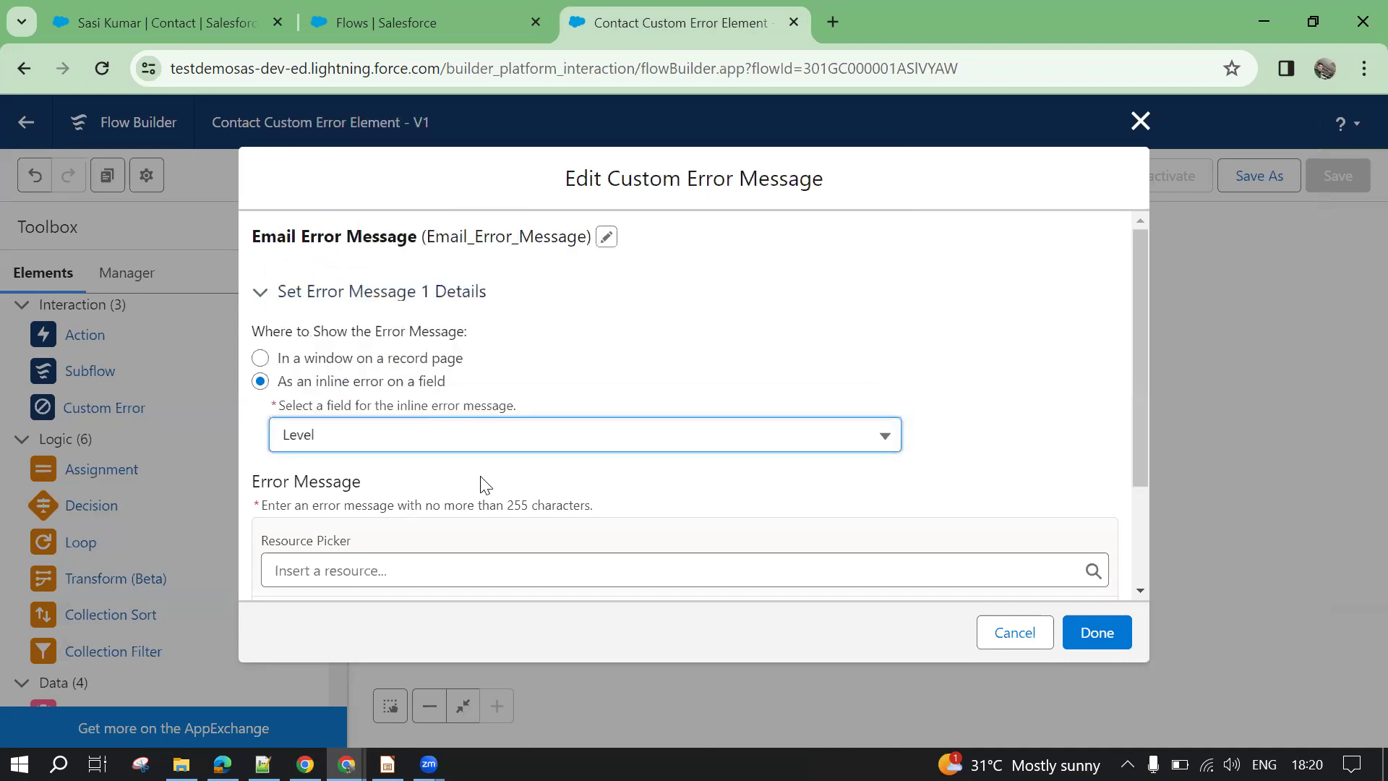
# Replace the error message text with "Please select the level field" and apply the element's changes
pyautogui.scroll(-2, 477, 477)
pyautogui.moveTo(681, 511); pyautogui.dragTo(188, 476)
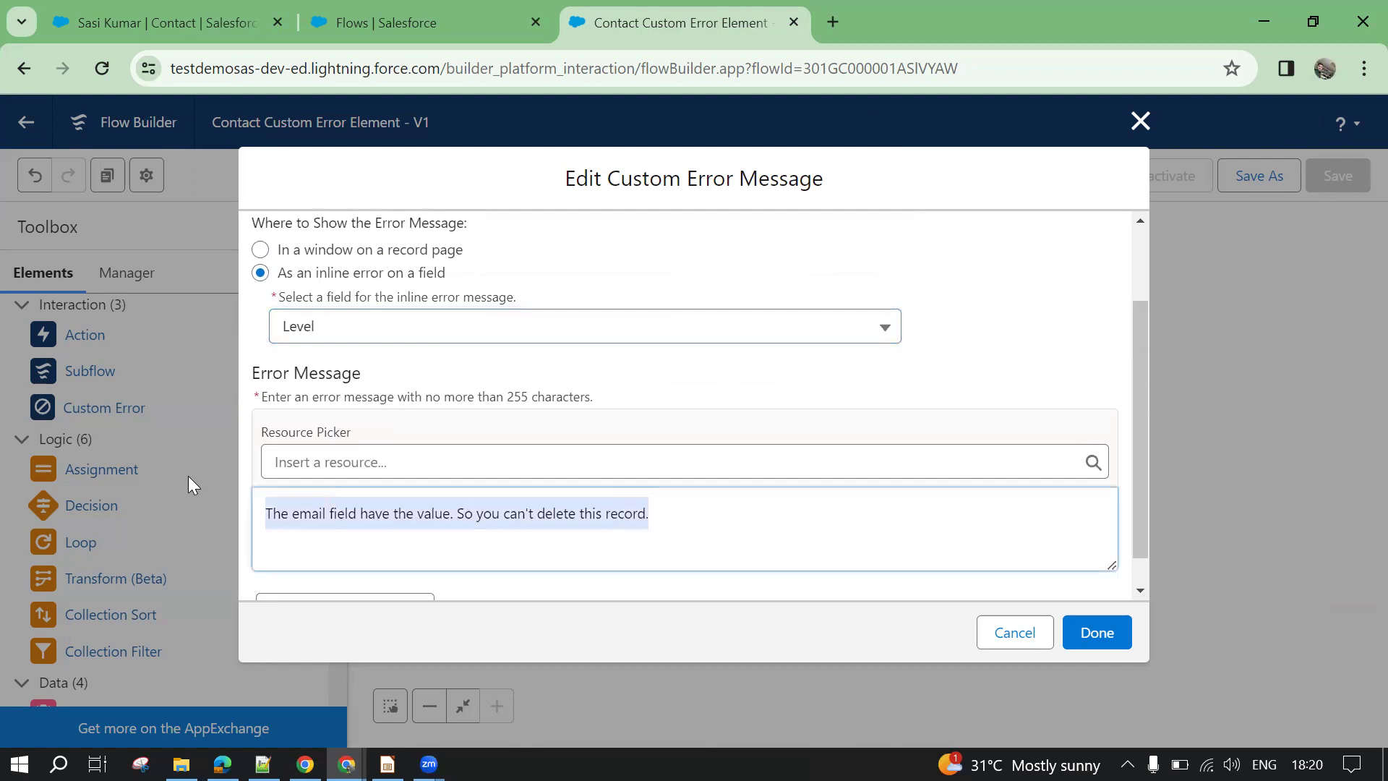
pyautogui.write('Slect')
pyautogui.press('BackSpace')
pyautogui.press('BackSpace')
pyautogui.press('BackSpace')
pyautogui.press('BackSpace')
pyautogui.press('BackSpace')
pyautogui.press('BackSpace')
pyautogui.write('Please s')
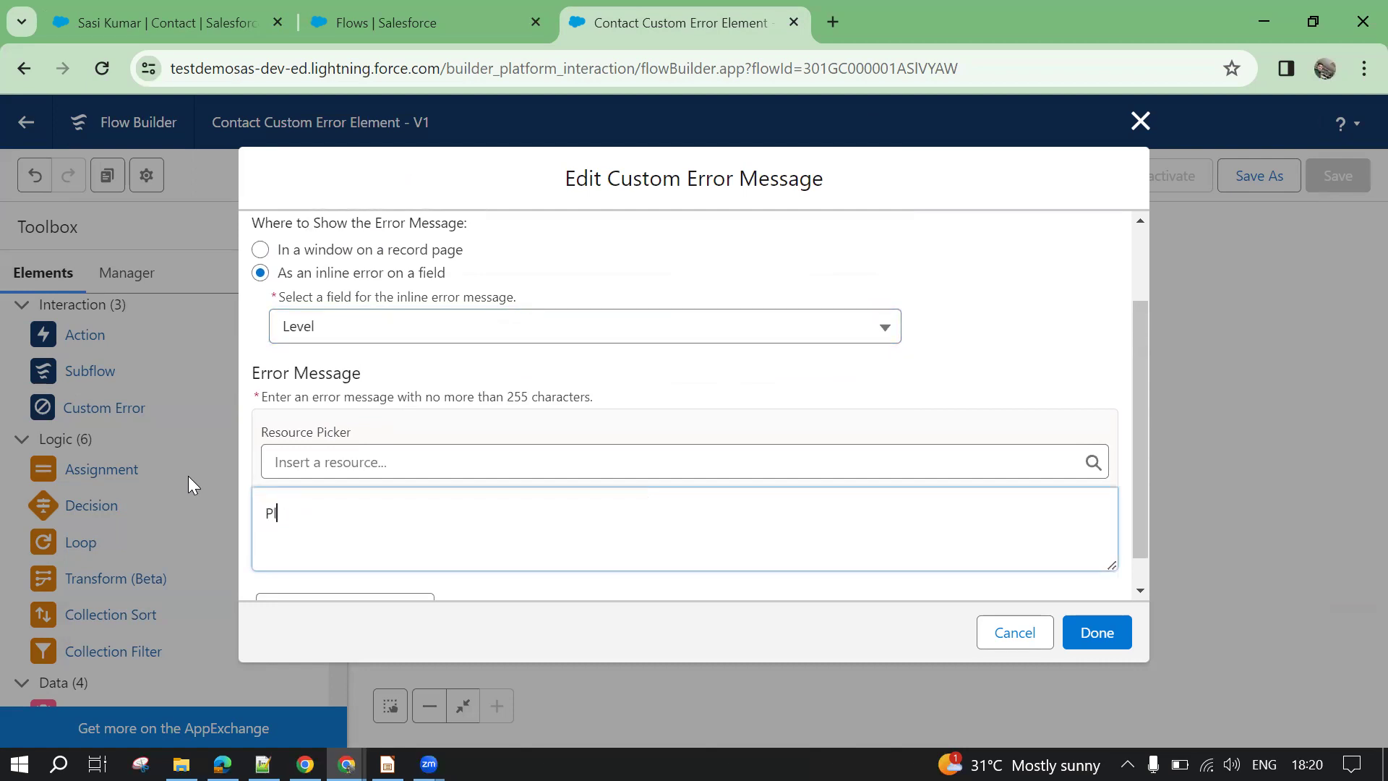
pyautogui.write('ct the level field')
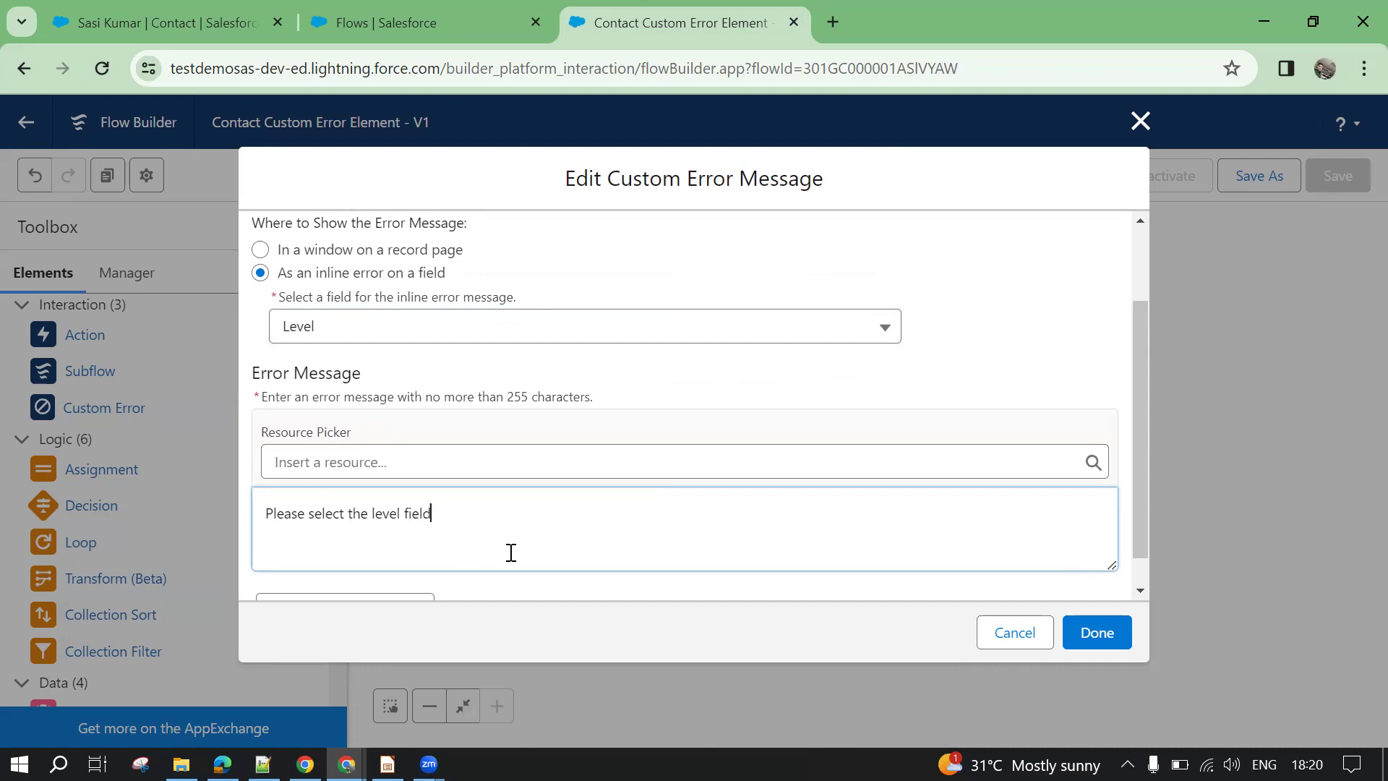
pyautogui.click(1095, 632)
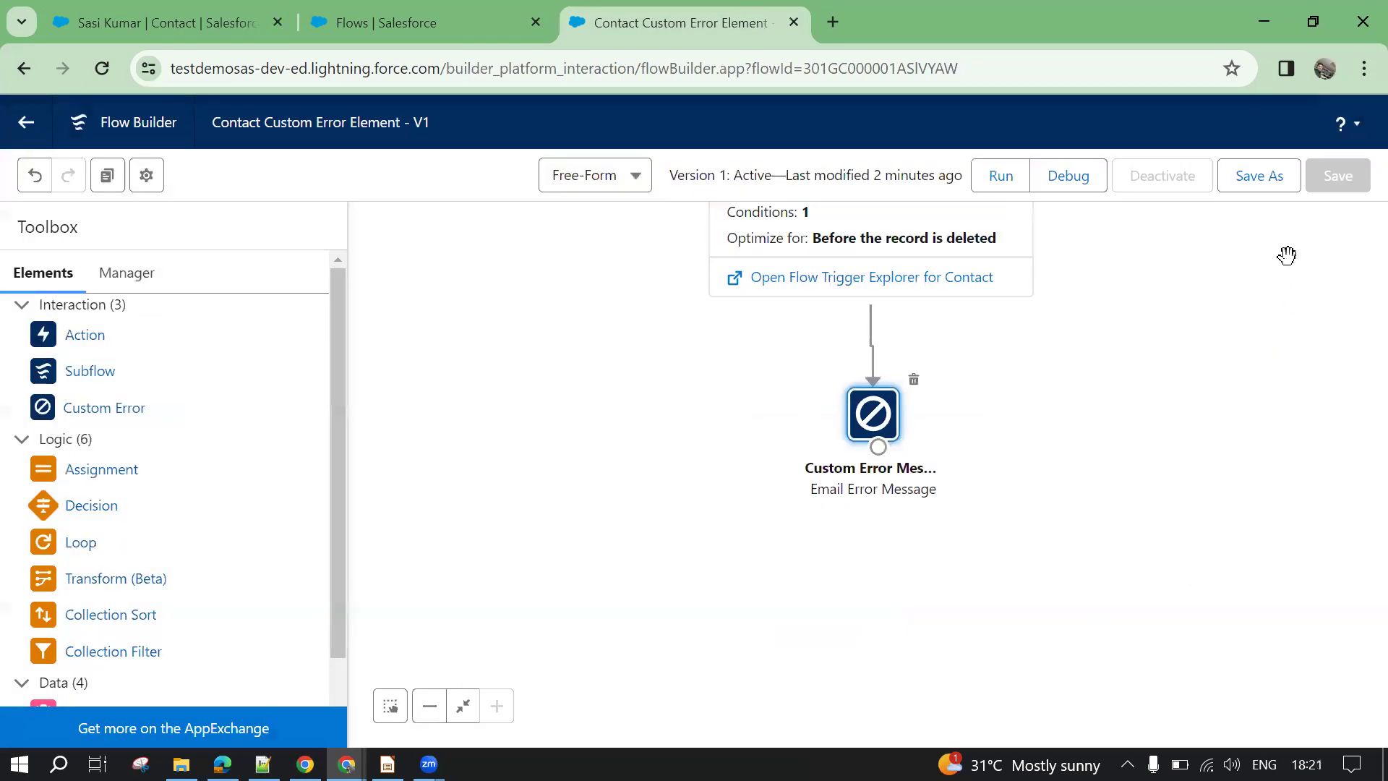
# Save the flow as a new version with the label Contact Custom Error Element and activate it
pyautogui.click(1266, 178)
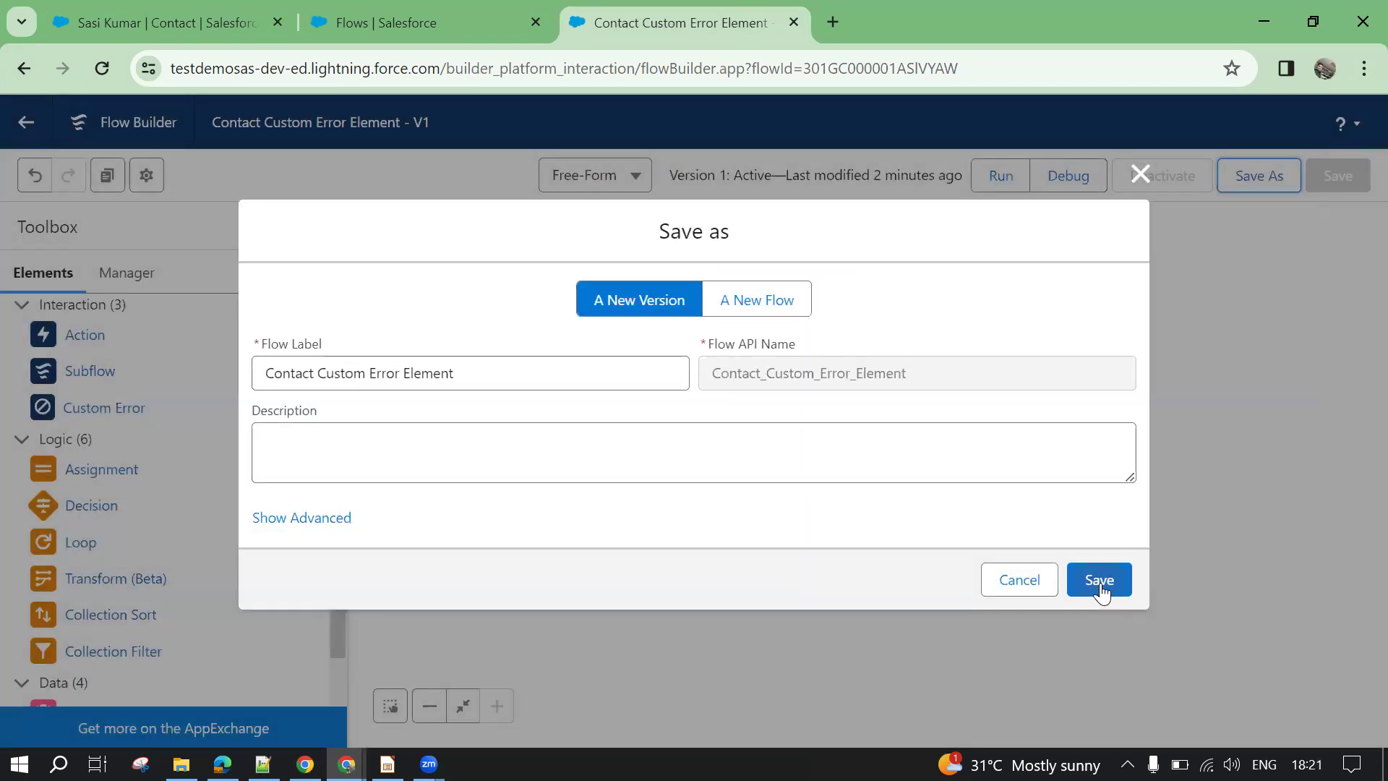
pyautogui.click(1086, 580)
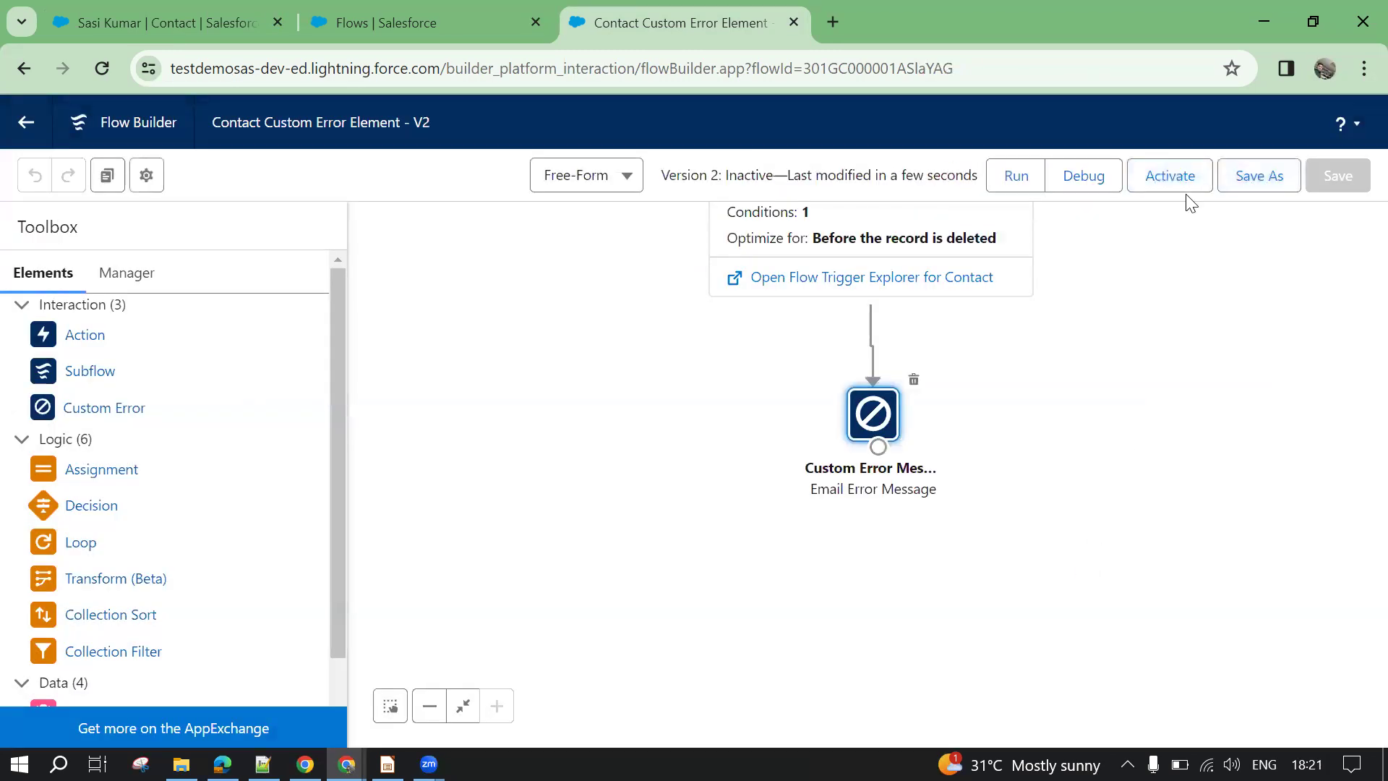
pyautogui.click(1186, 189)
# Reopen the flow's Start element and set its trigger to A record is created or updated, keeping the existing Level__c condition
pyautogui.moveTo(1113, 379); pyautogui.dragTo(1084, 448)
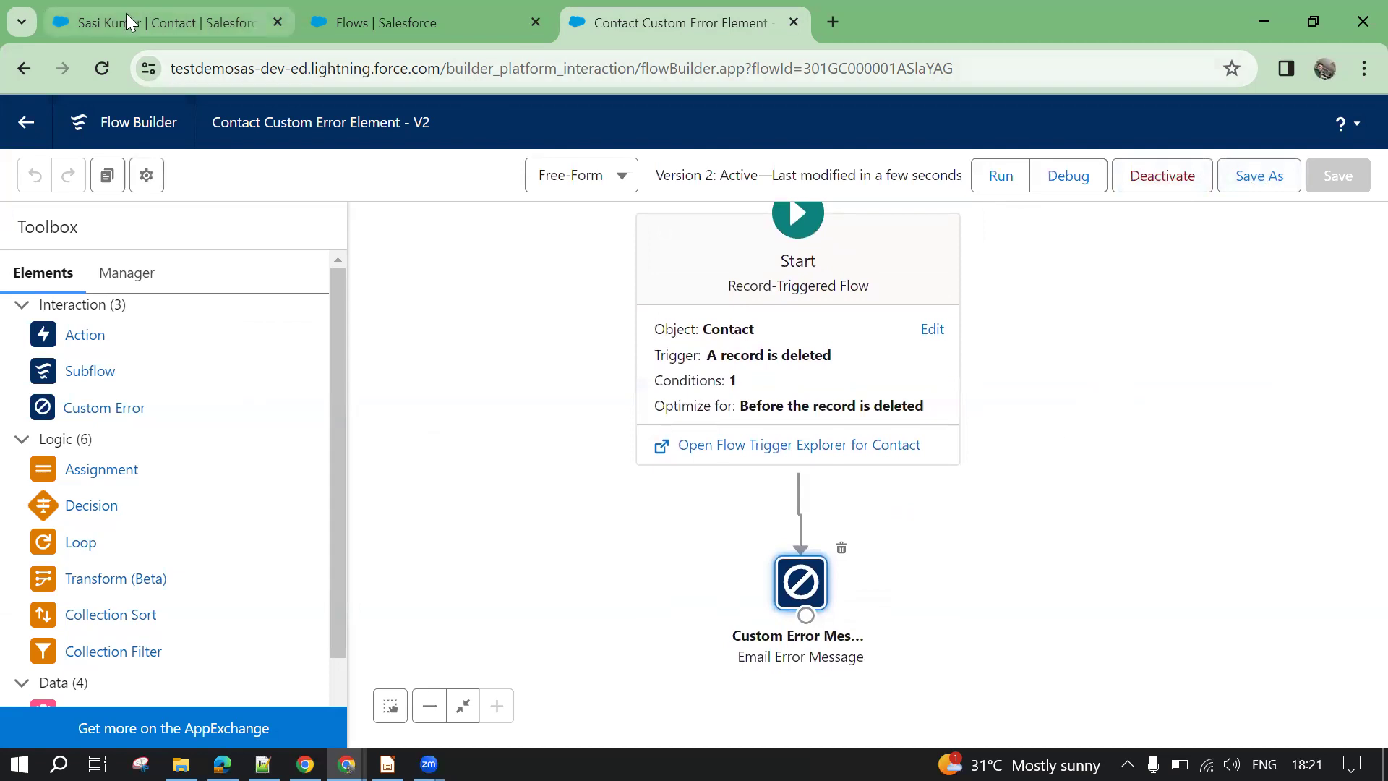
pyautogui.click(125, 22)
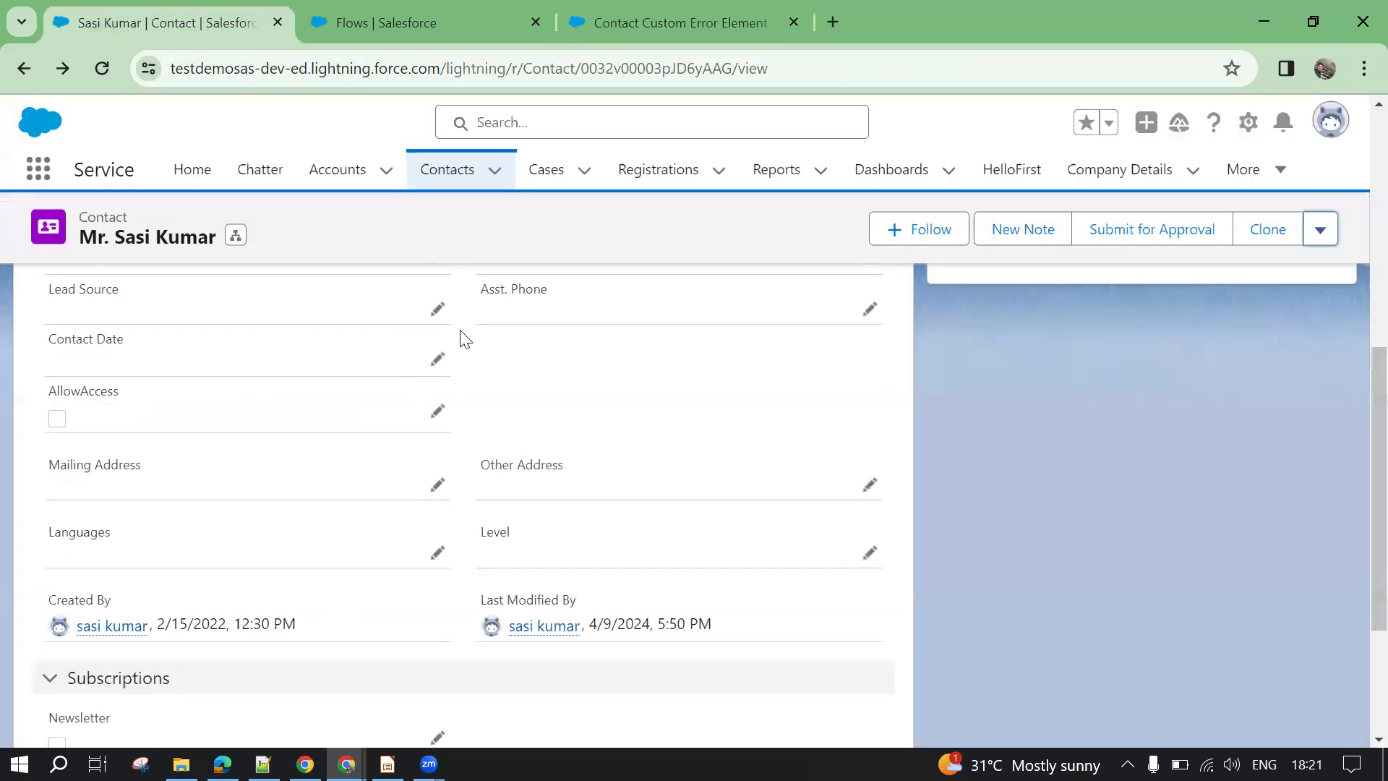
pyautogui.click(669, 11)
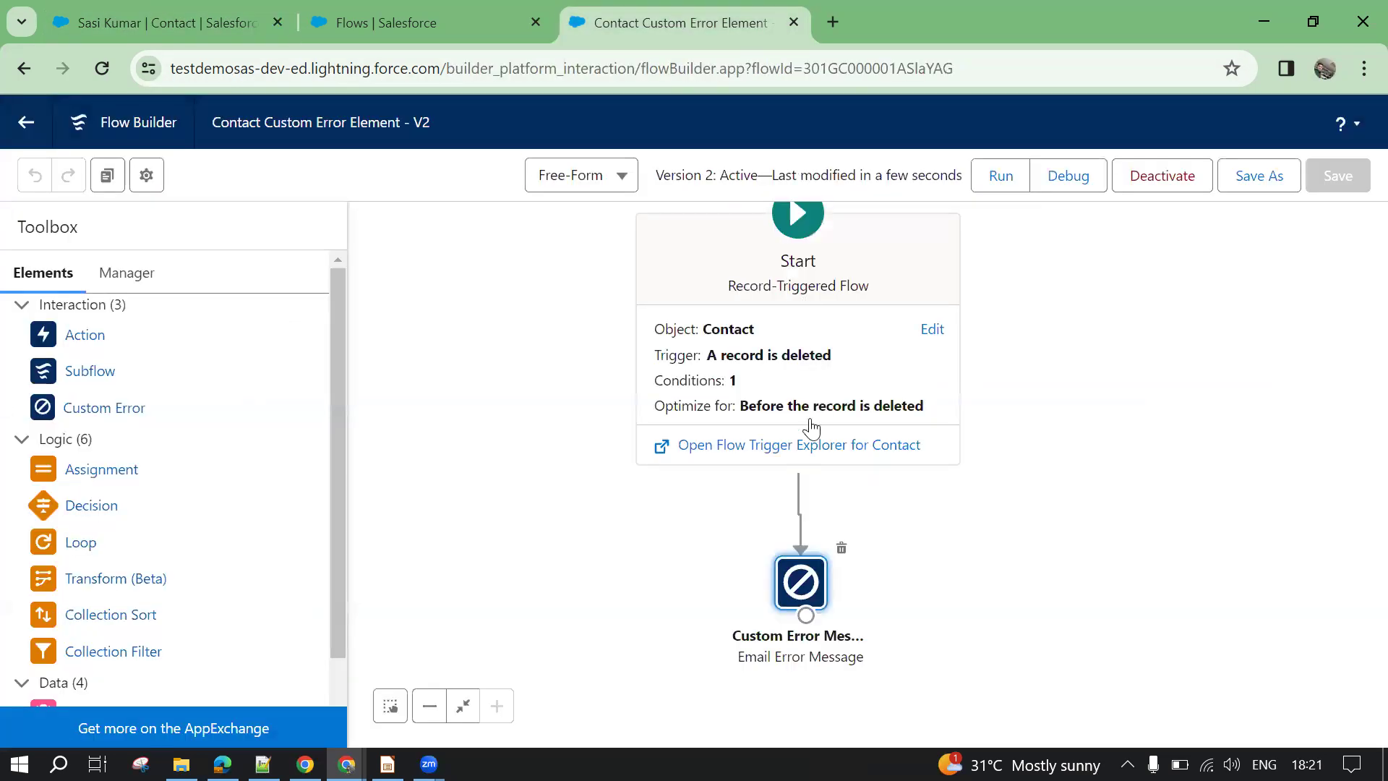
pyautogui.click(818, 363)
pyautogui.click(212, 511)
pyautogui.scroll(-5, 408, 516)
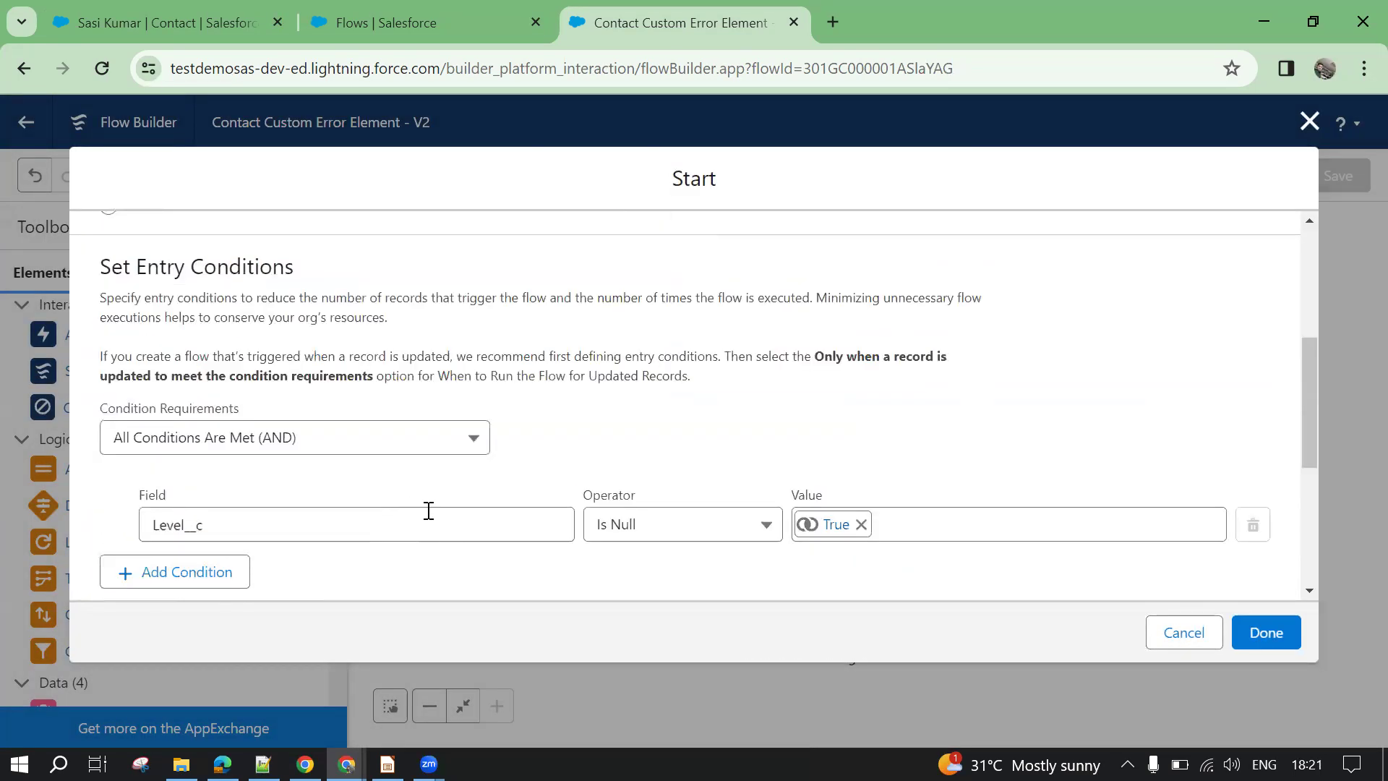
pyautogui.click(1189, 633)
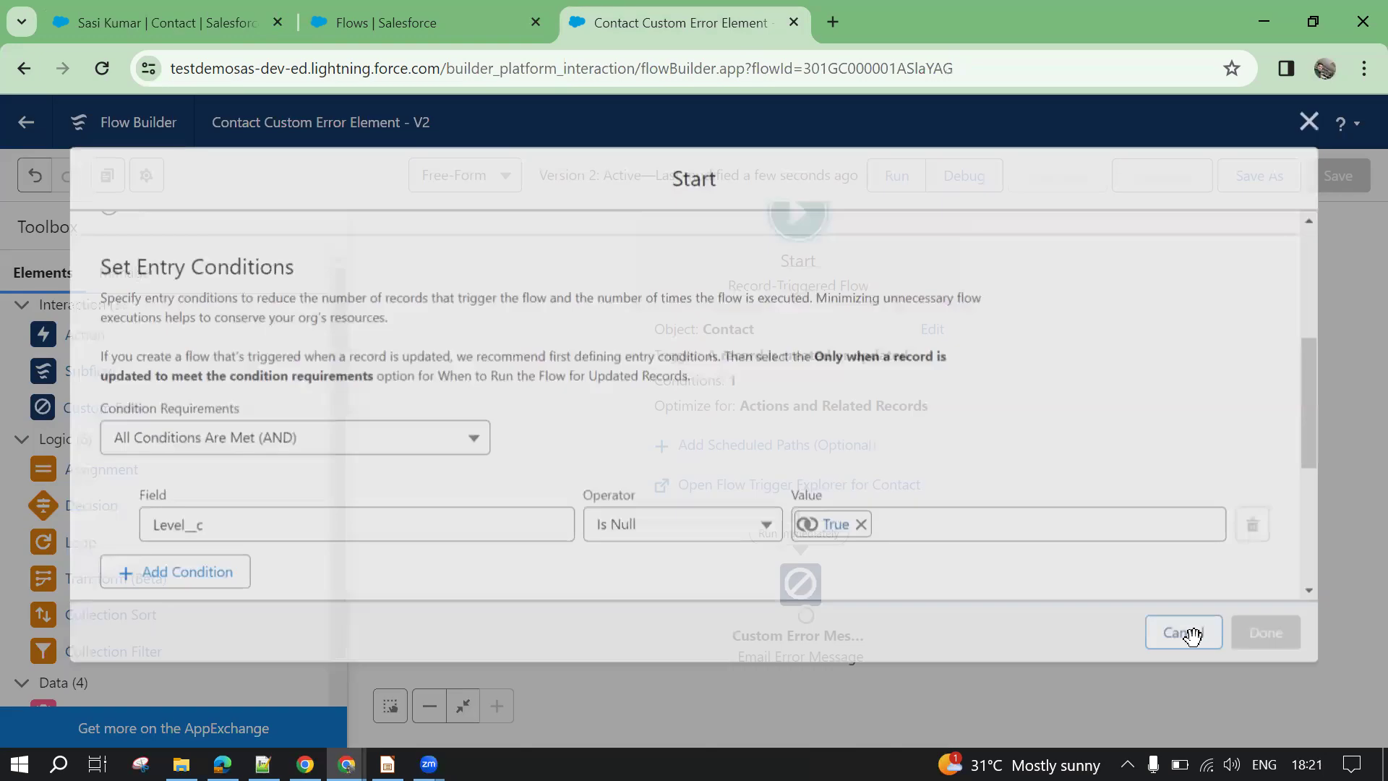
# Save the flow with the created-or-updated trigger as a new version and activate it
pyautogui.click(1256, 175)
pyautogui.click(1095, 580)
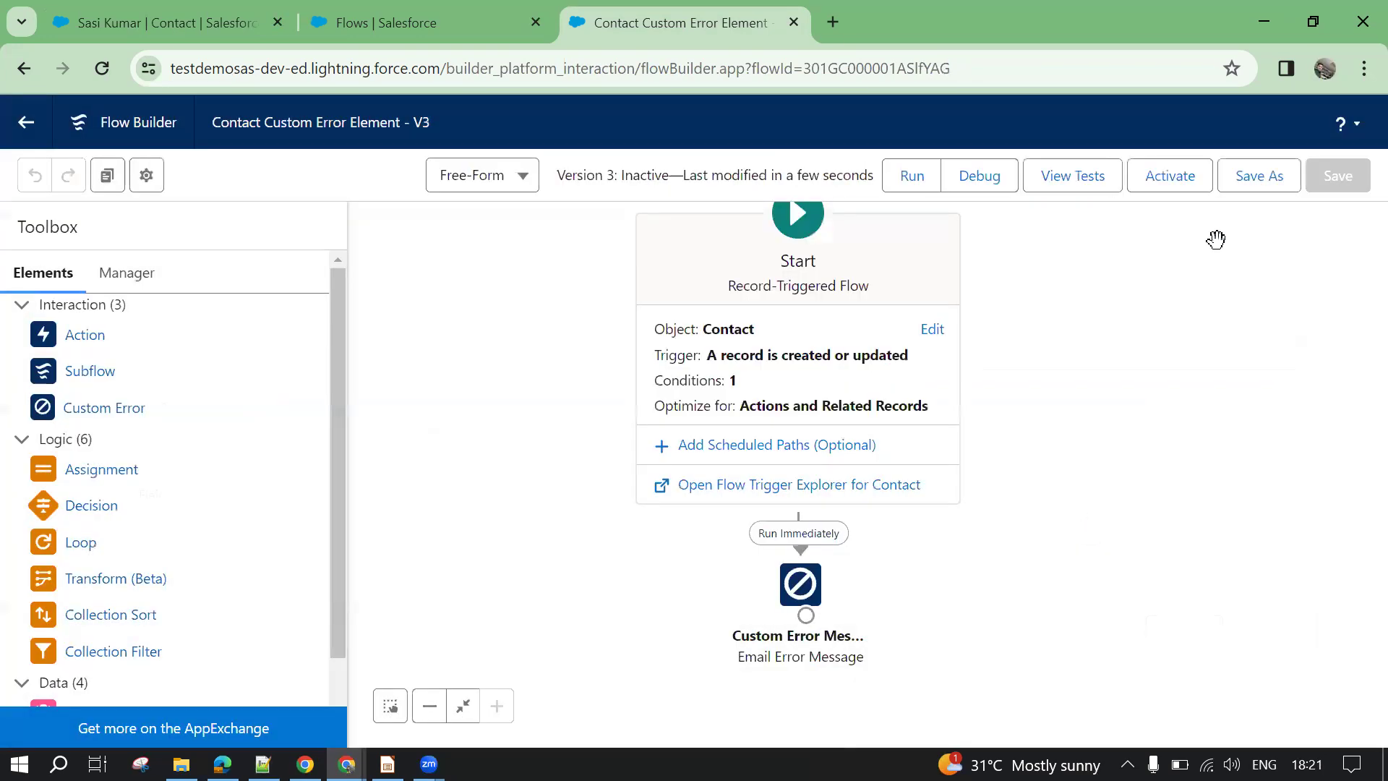
pyautogui.click(1169, 176)
# Review the Start element's trigger and entry conditions, and the Email Error Message element's inline field and message text
pyautogui.doubleClick(785, 367)
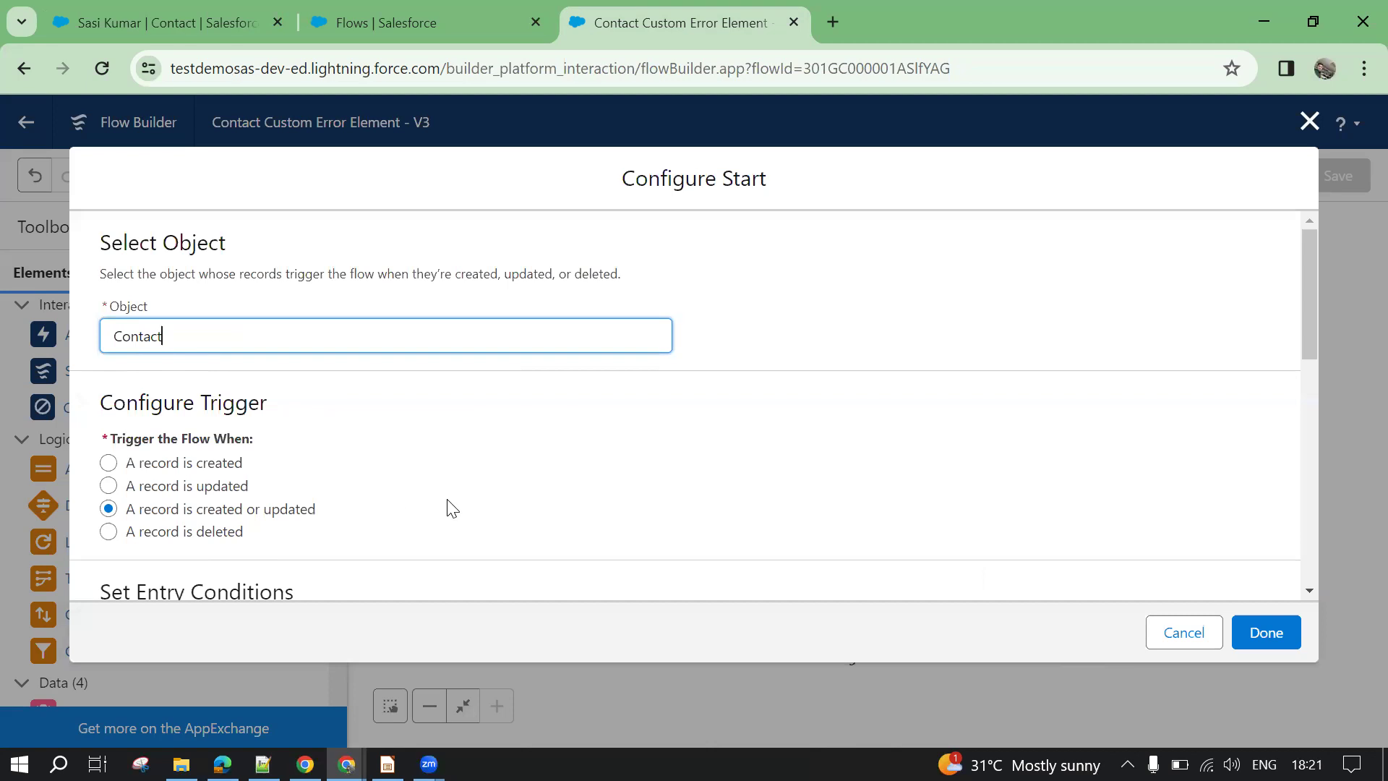
pyautogui.scroll(-5, 549, 480)
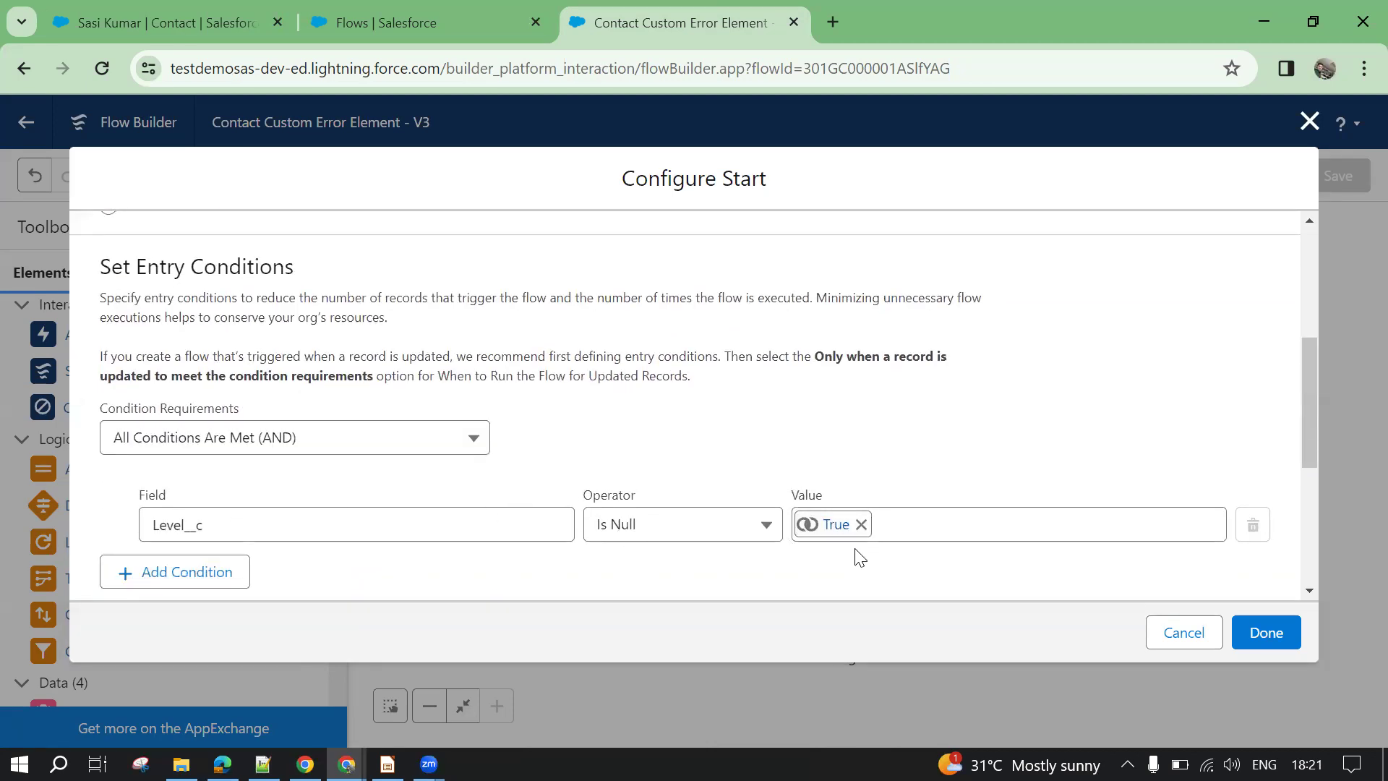
pyautogui.scroll(-3, 940, 571)
pyautogui.click(1175, 634)
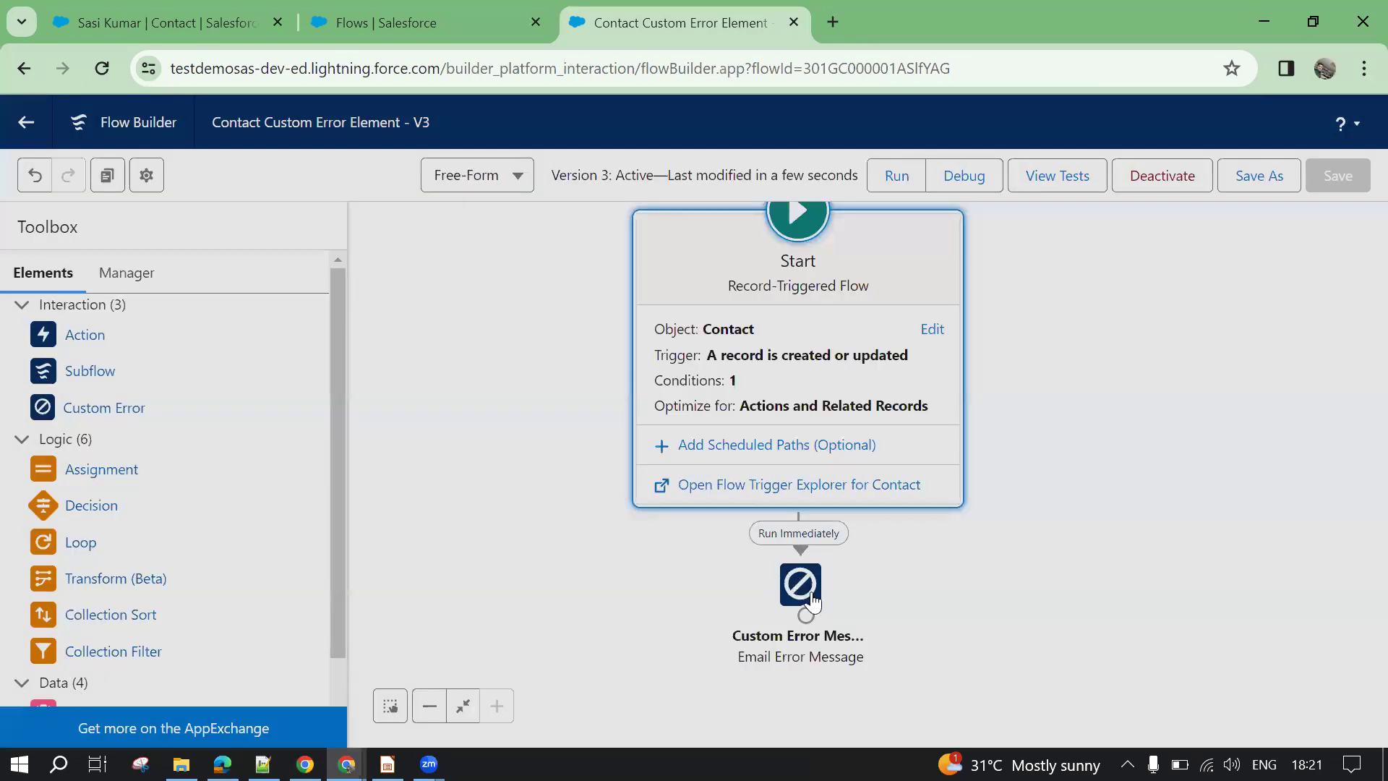
pyautogui.moveTo(812, 599); pyautogui.dragTo(817, 636)
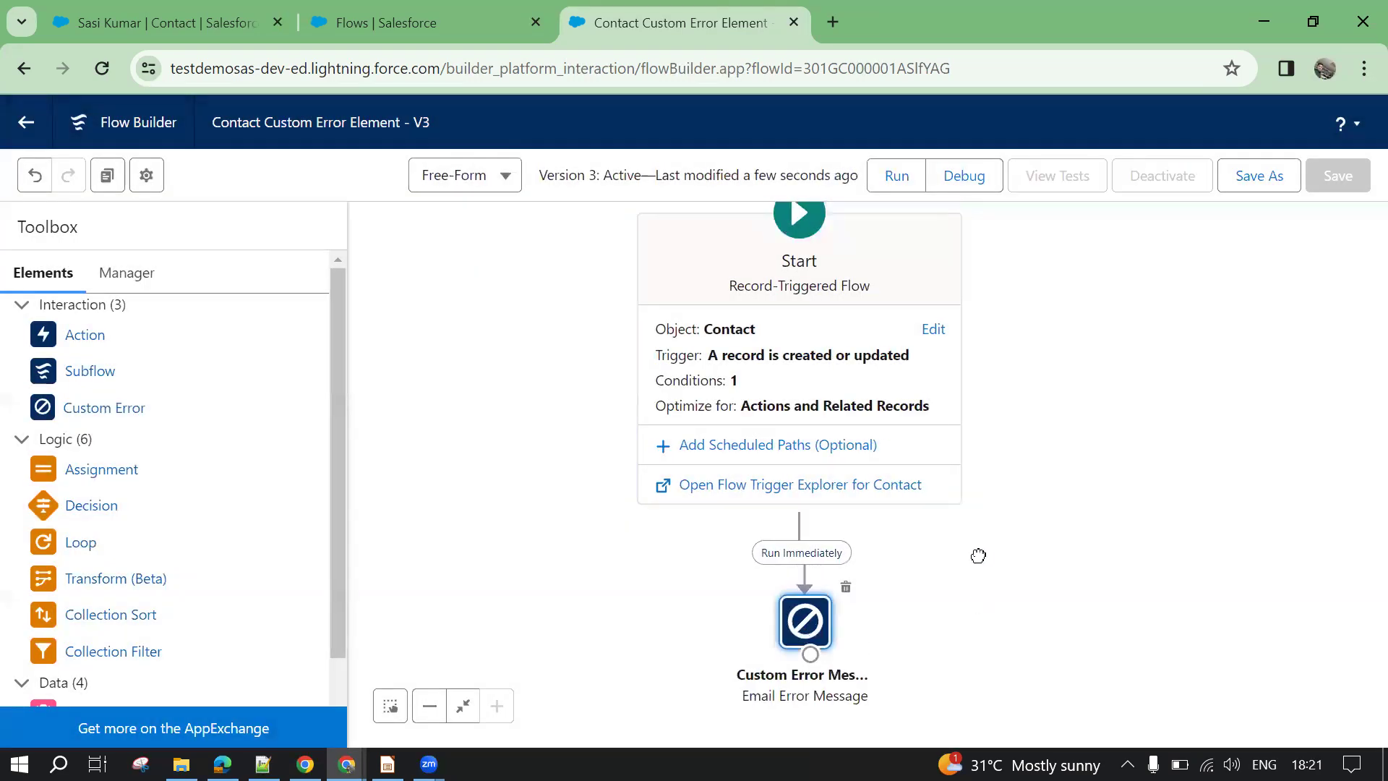
pyautogui.scroll(-3, 978, 556)
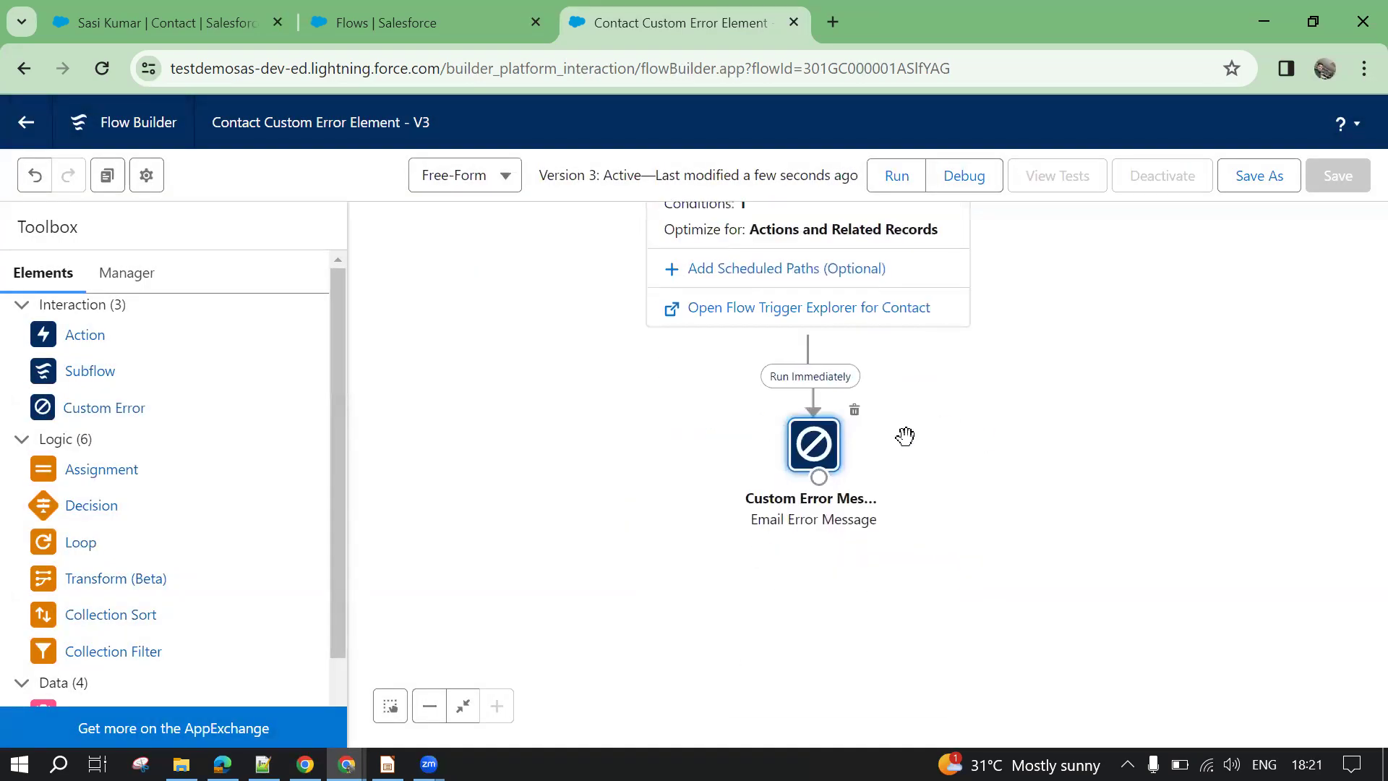
pyautogui.doubleClick(808, 449)
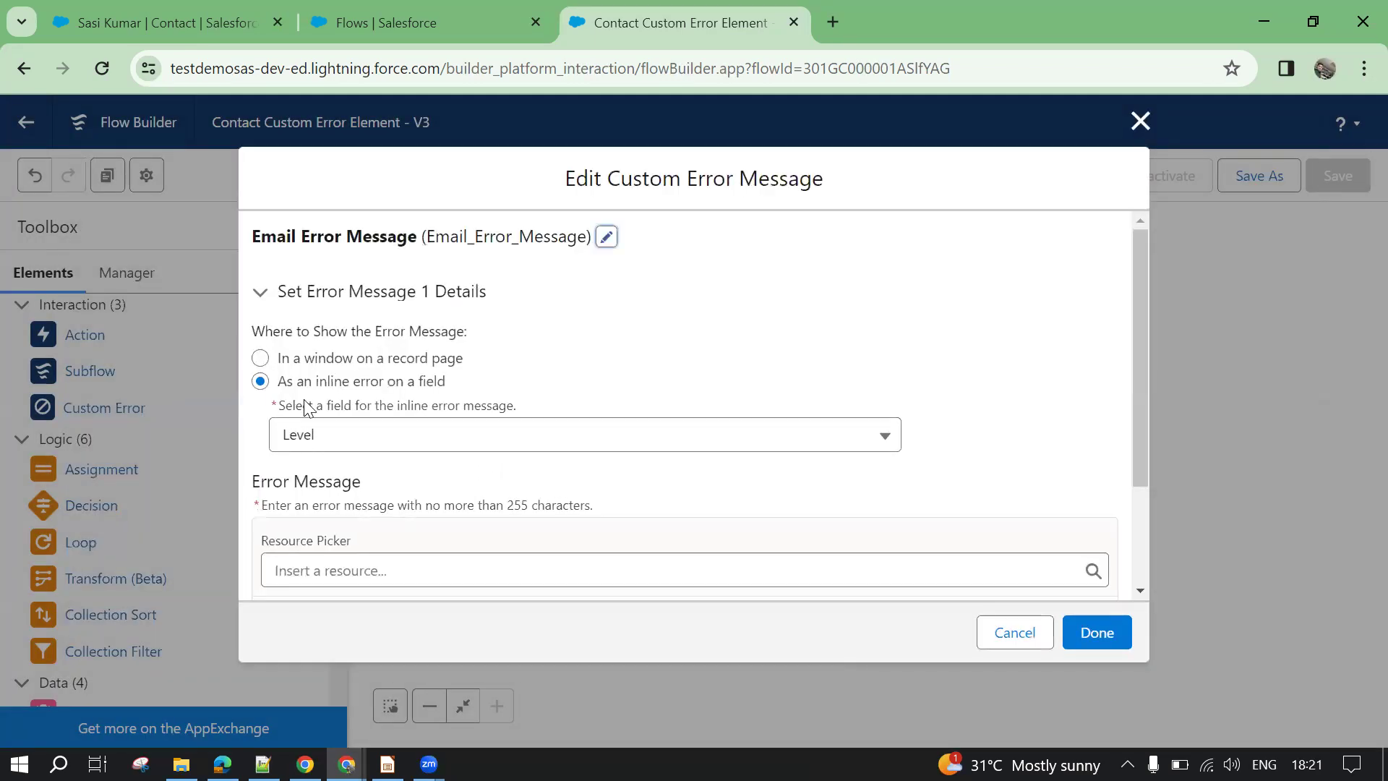
pyautogui.scroll(-2, 455, 486)
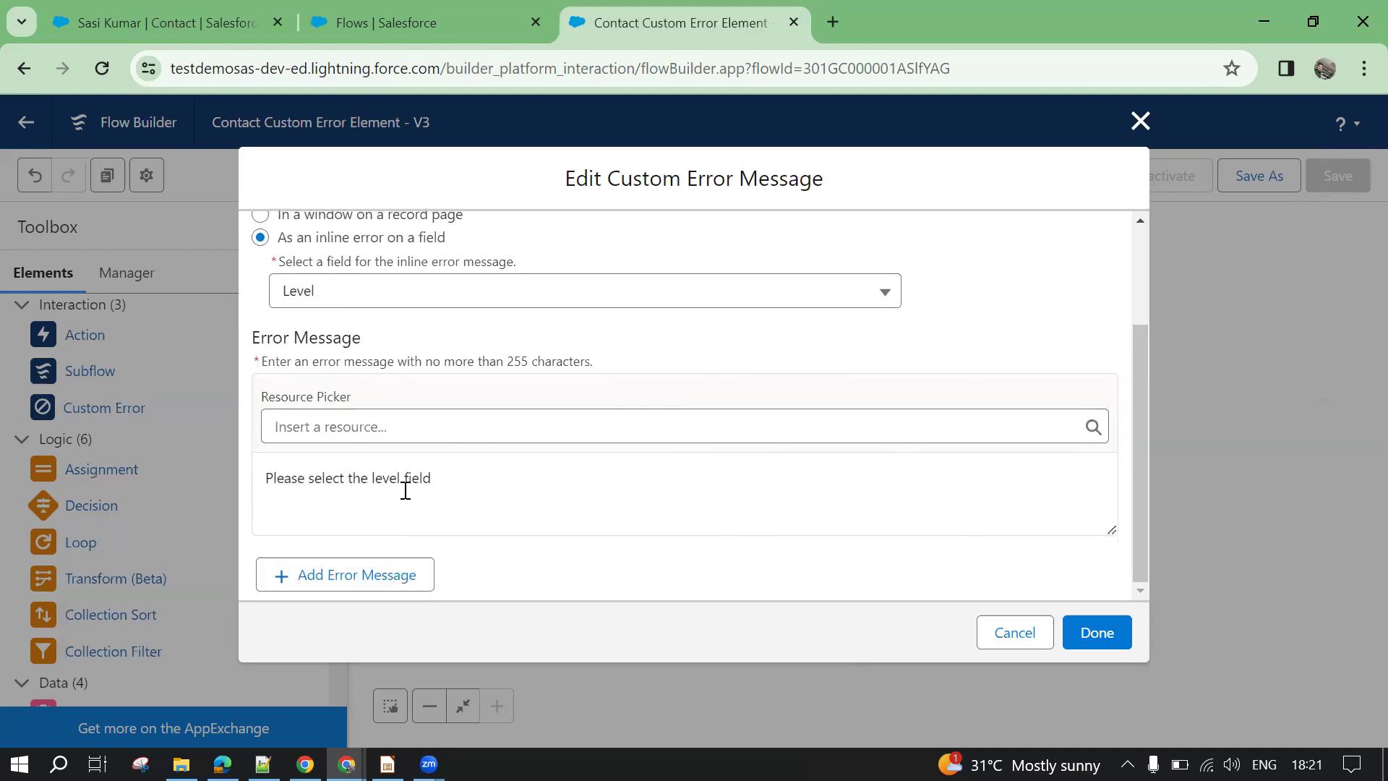
pyautogui.click(445, 482)
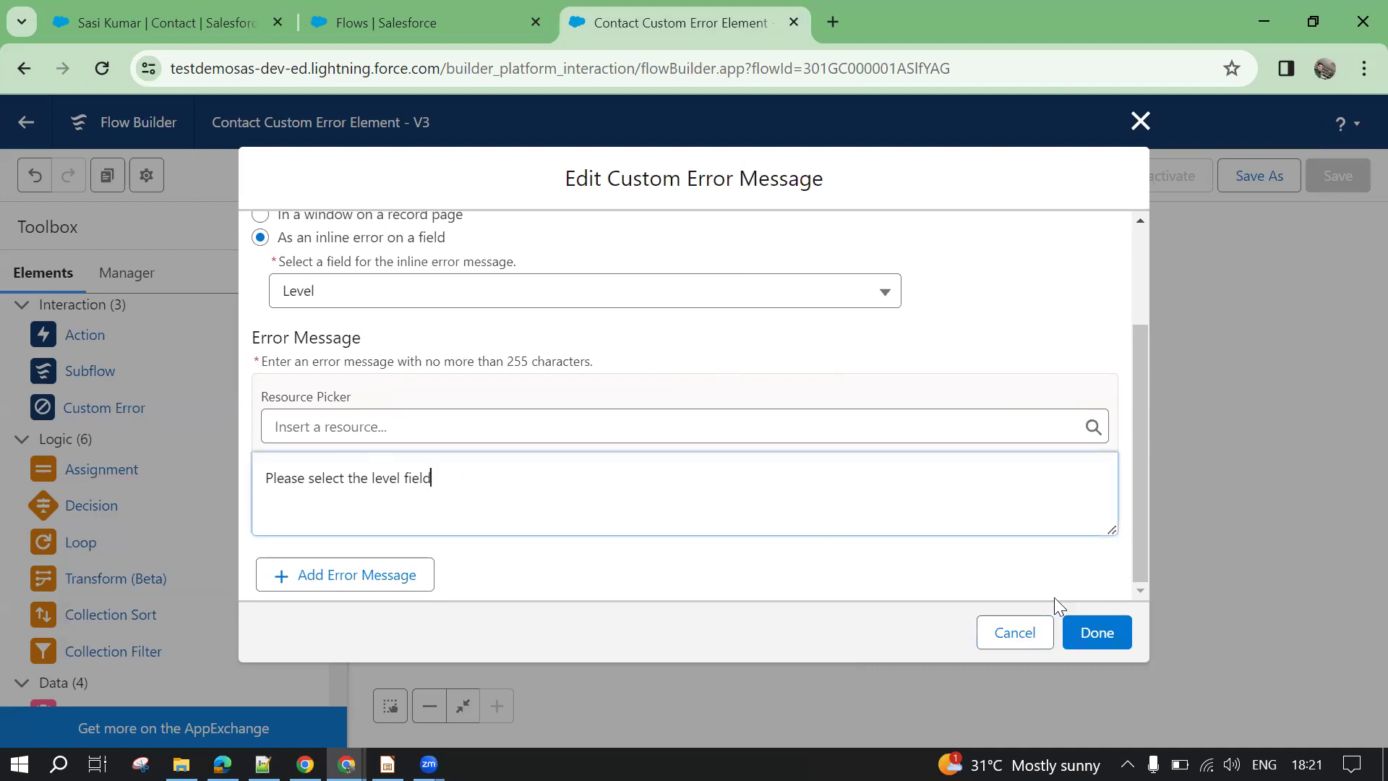
pyautogui.click(1024, 632)
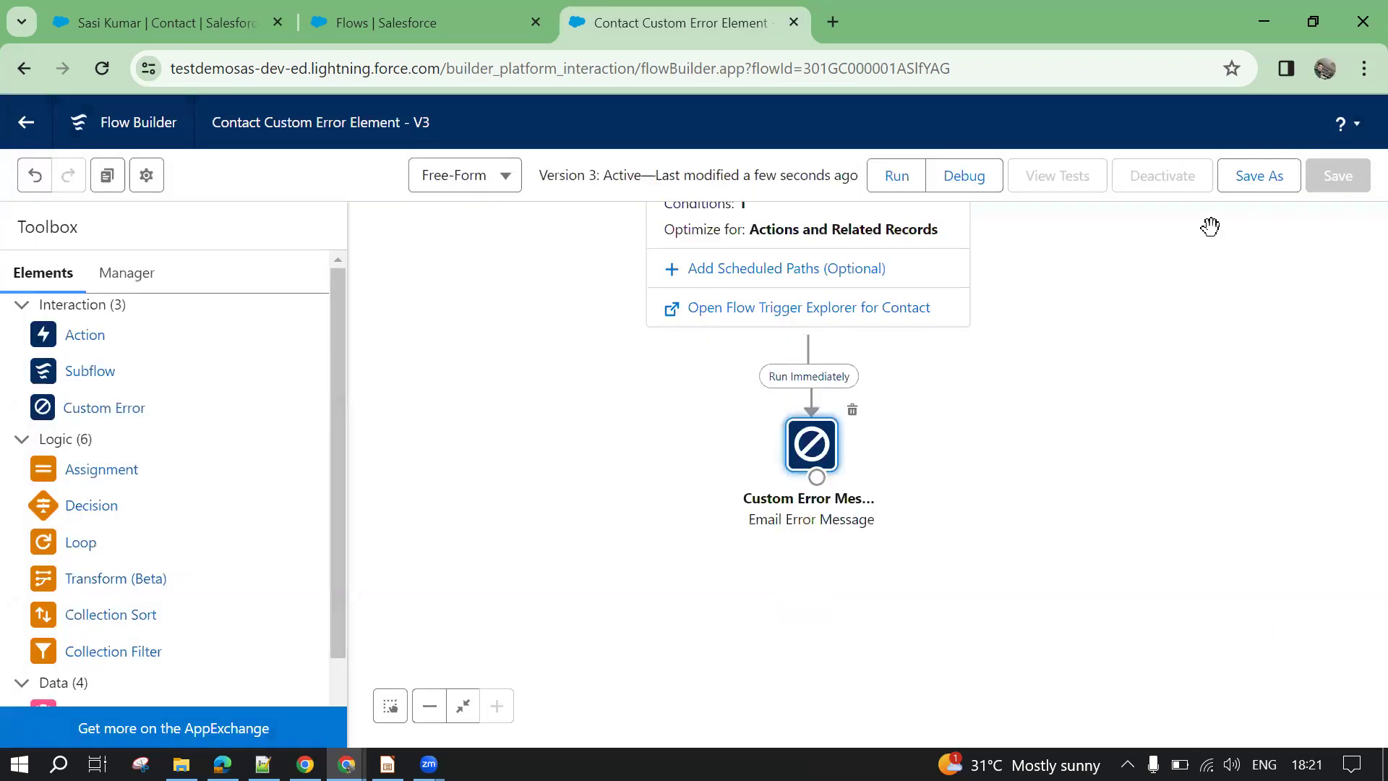
# Save the reviewed flow as another new version and activate it
pyautogui.click(1250, 176)
pyautogui.click(1084, 580)
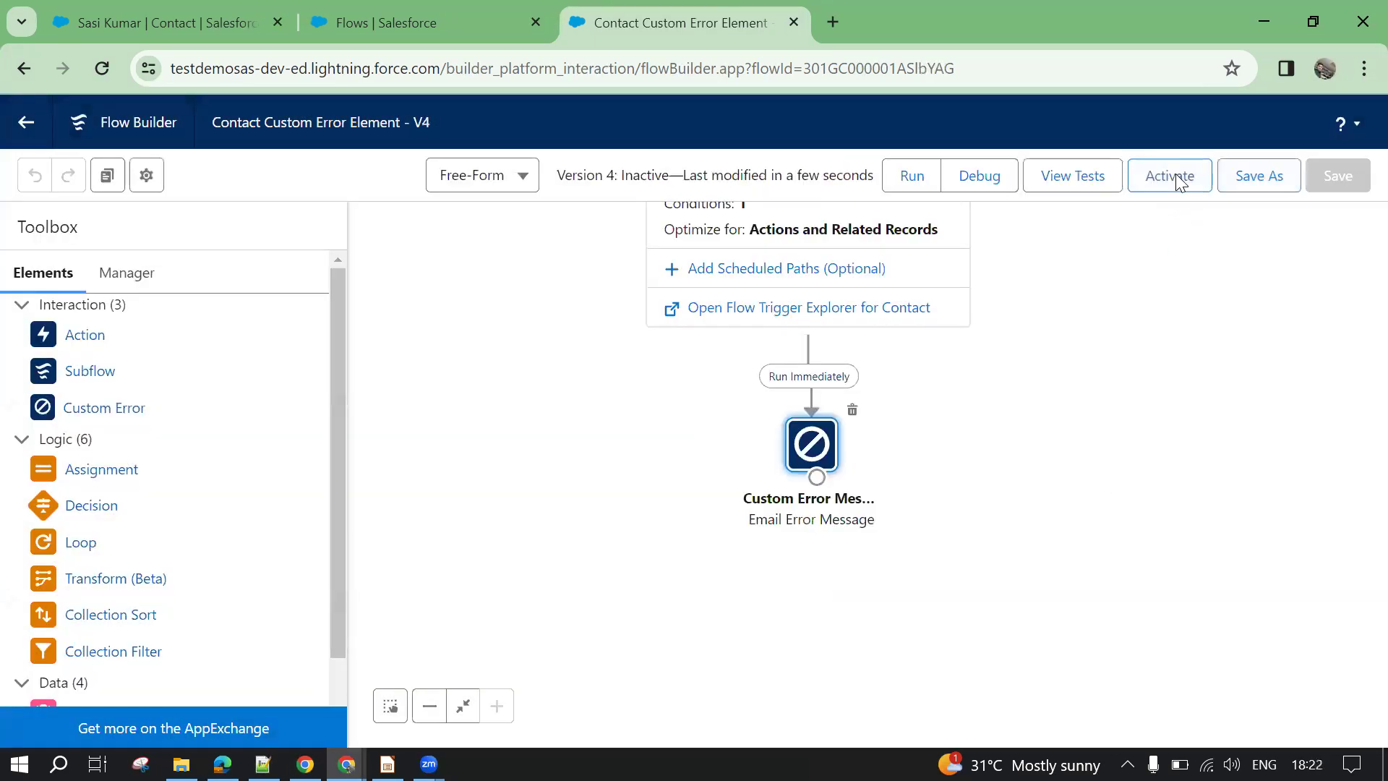
pyautogui.click(1175, 177)
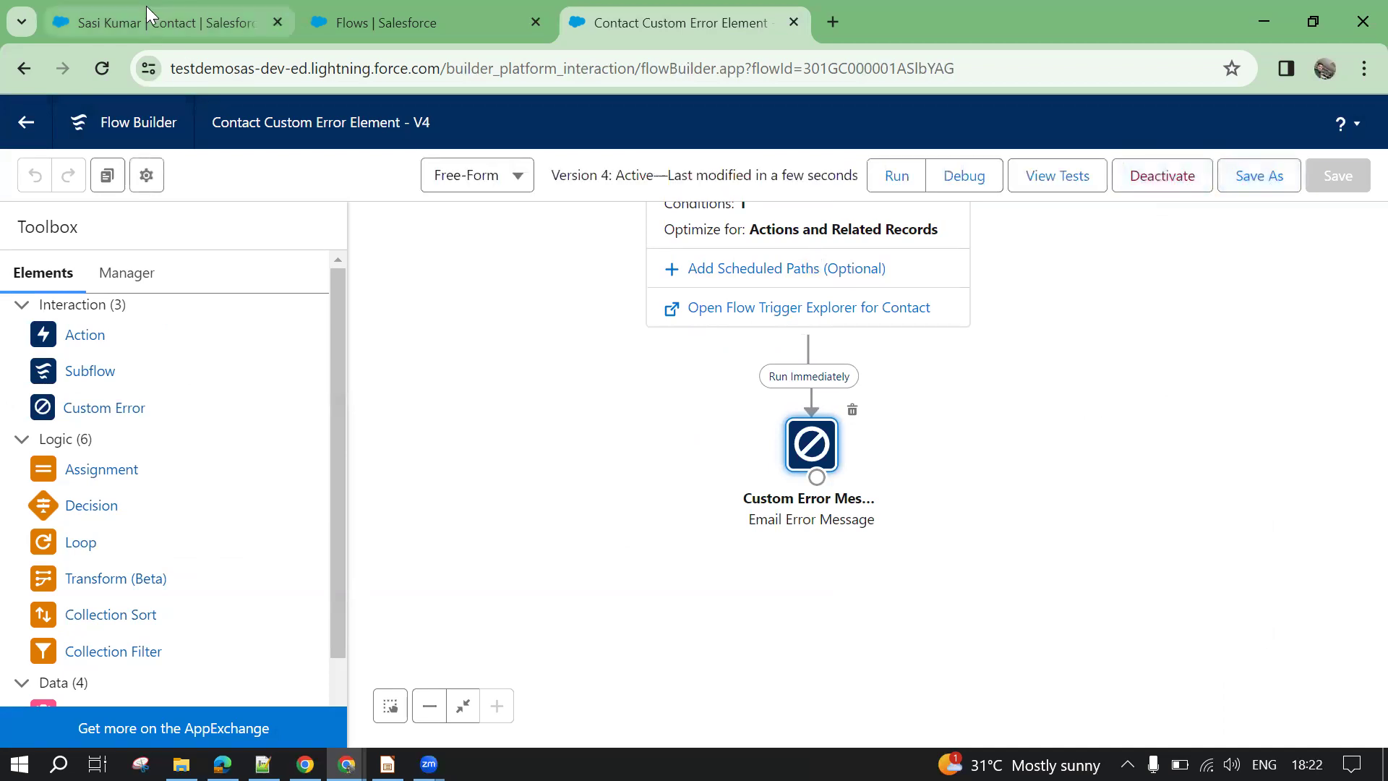
# Return to the contact record, reload it and open it for editing
pyautogui.click(147, 15)
pyautogui.click(102, 70)
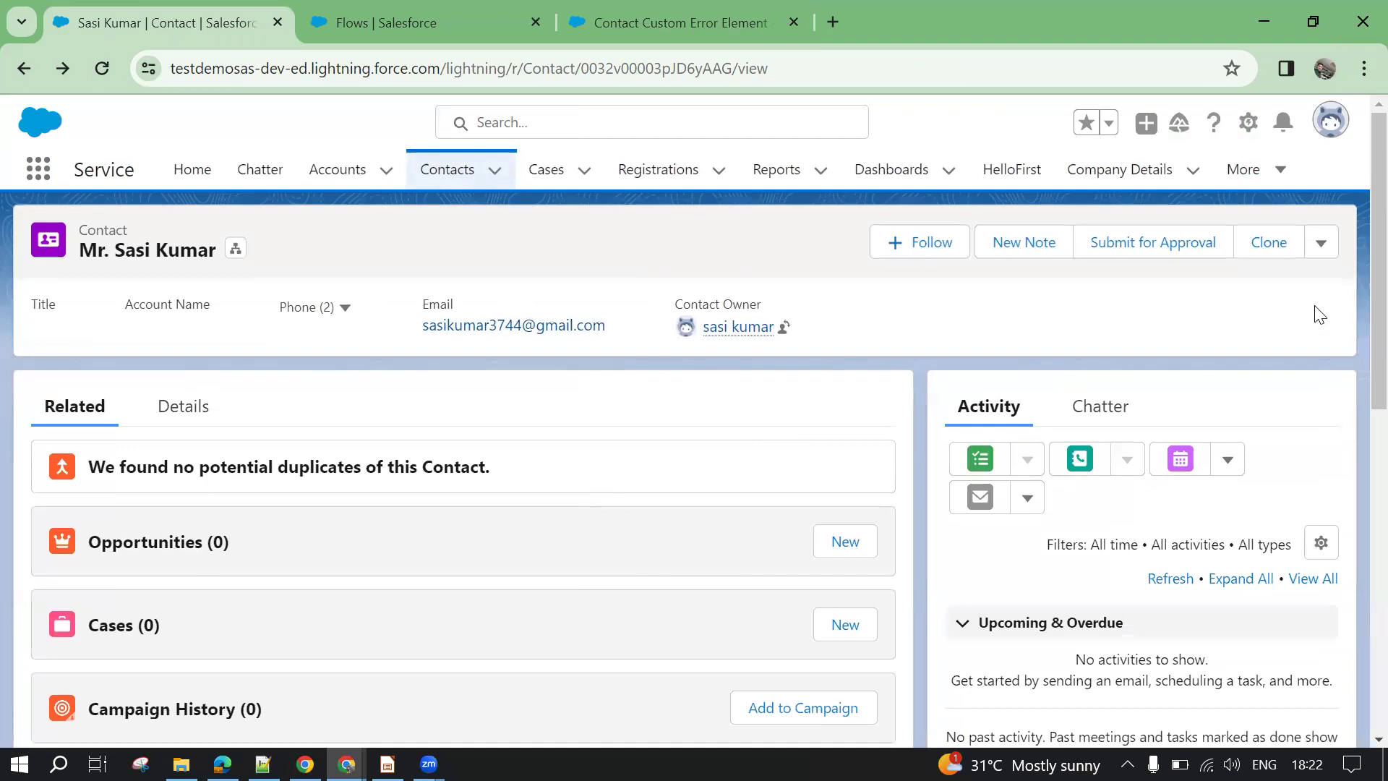
pyautogui.click(1321, 244)
pyautogui.click(1244, 288)
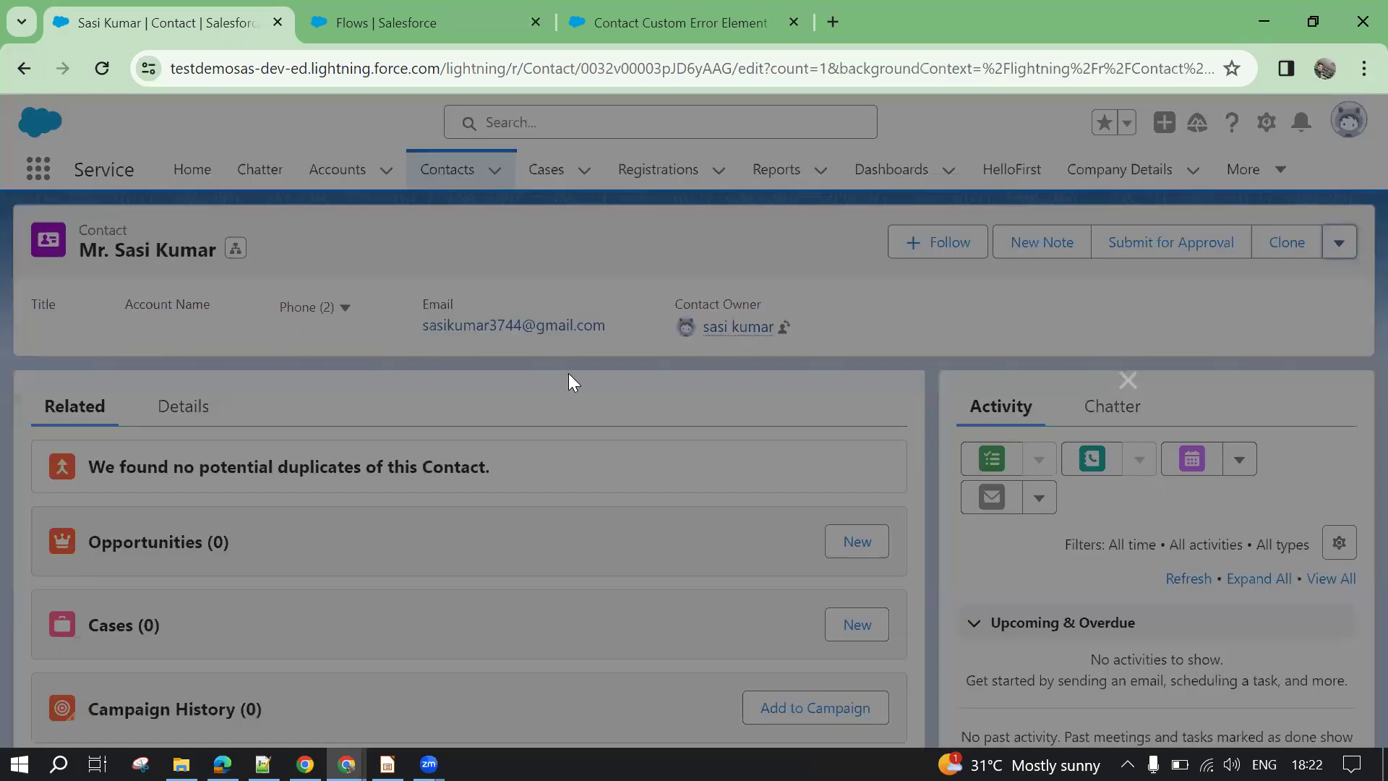
# Test the flow by trying to save the contact with the Level field left at --None--
pyautogui.scroll(-12, 746, 443)
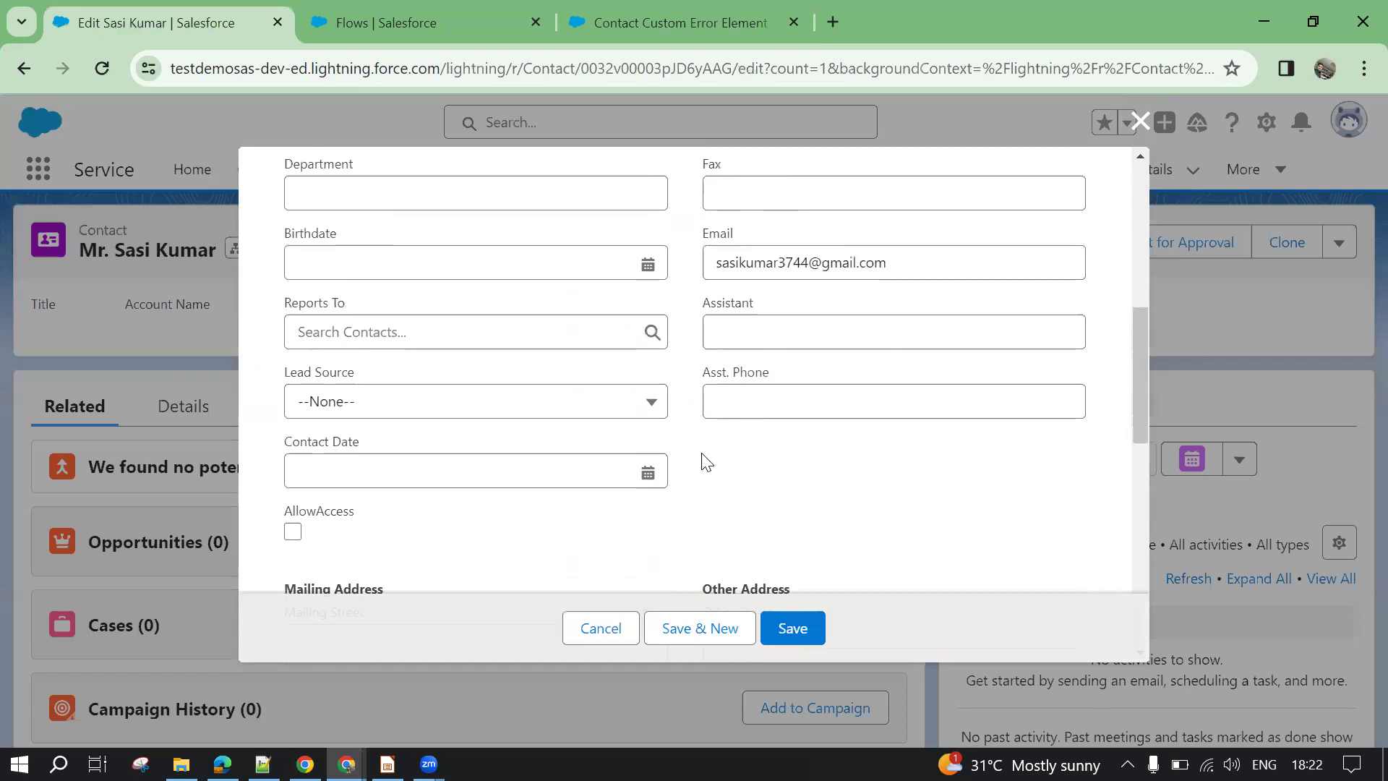
pyautogui.scroll(-6, 672, 476)
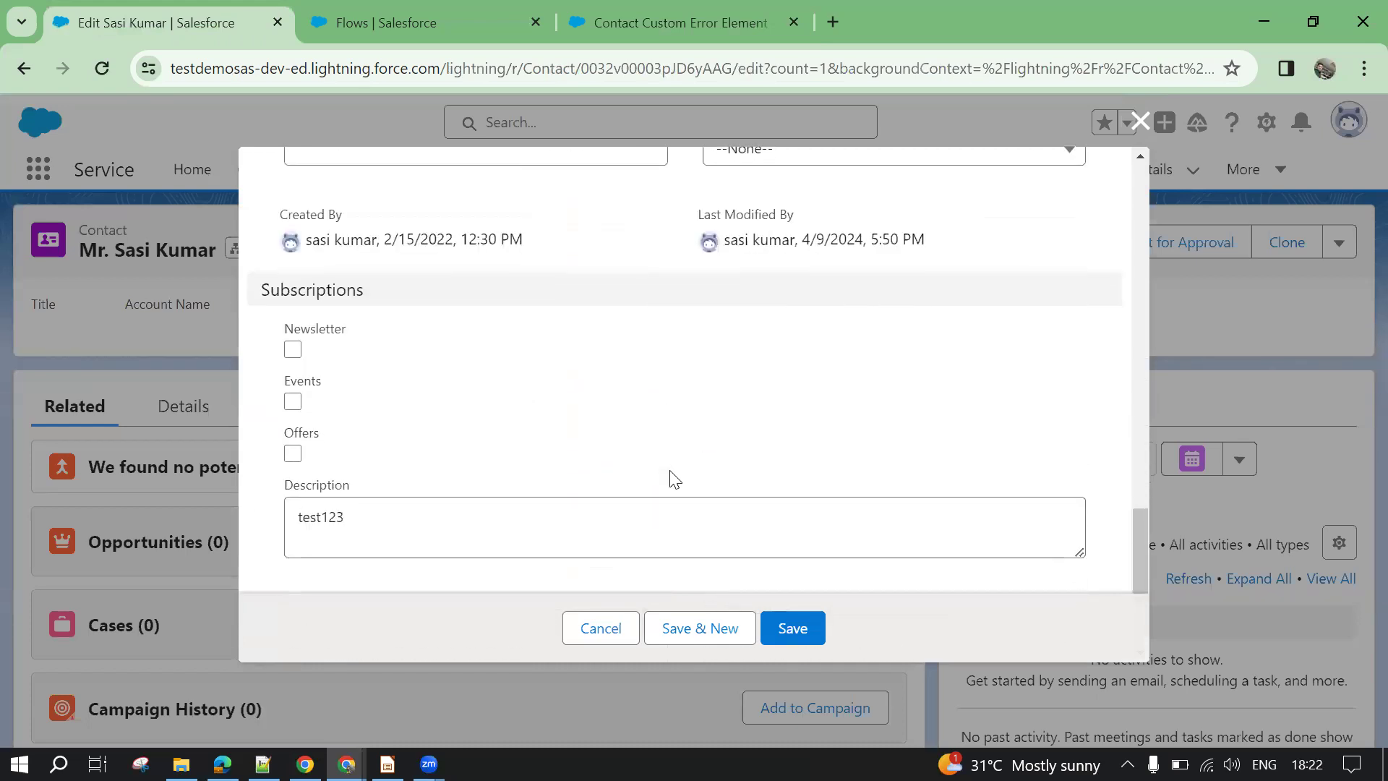
pyautogui.scroll(3, 671, 474)
pyautogui.click(763, 372)
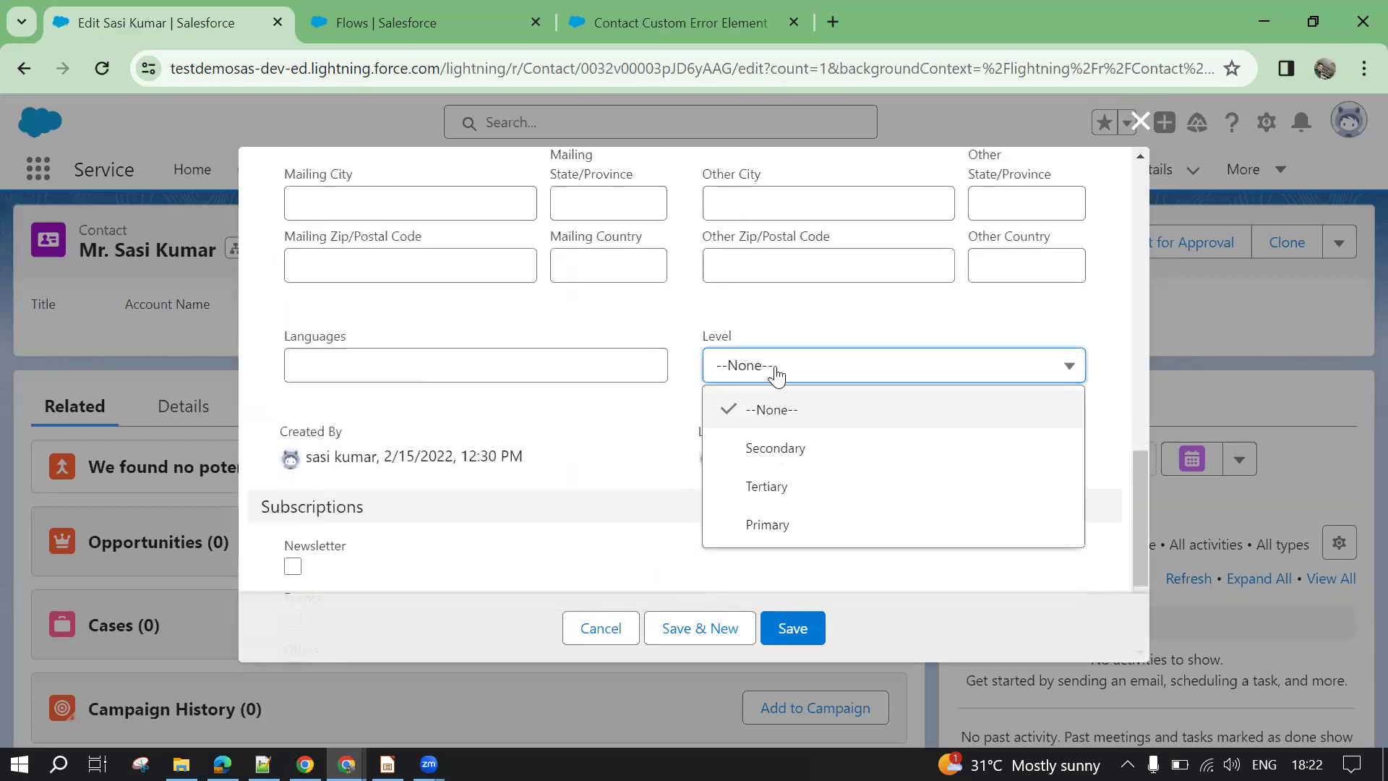
pyautogui.click(650, 427)
pyautogui.click(792, 628)
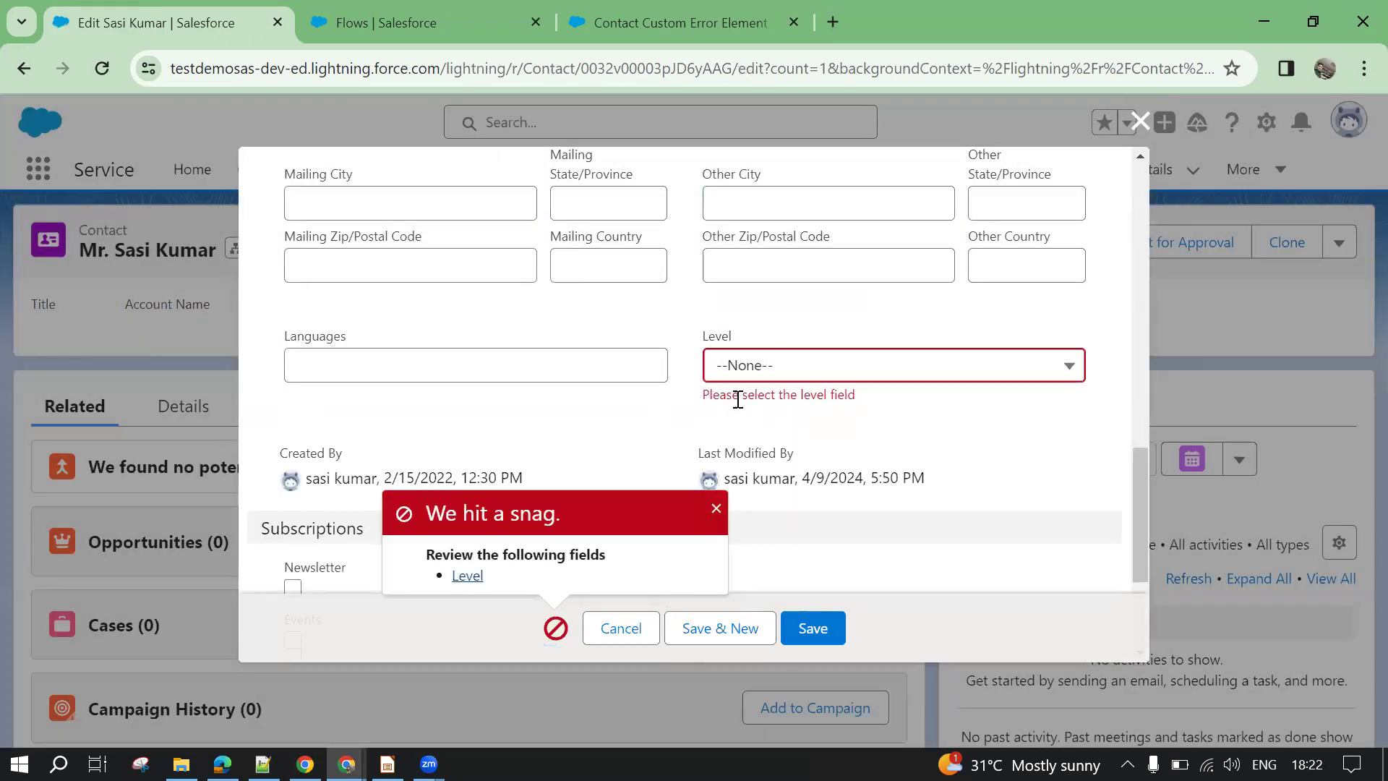
# Set the contact's Level field to Primary and save the record
pyautogui.click(468, 575)
pyautogui.scroll(3, 698, 282)
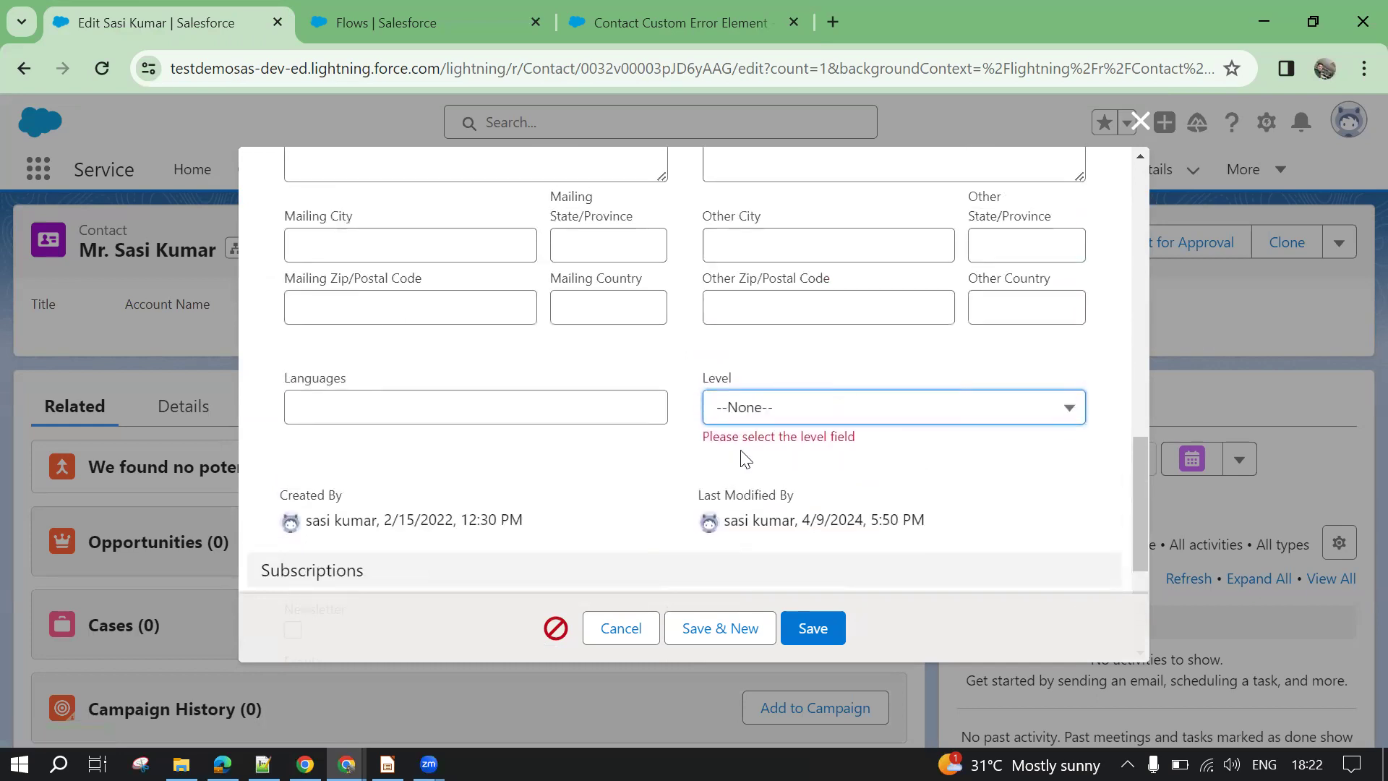
pyautogui.click(780, 409)
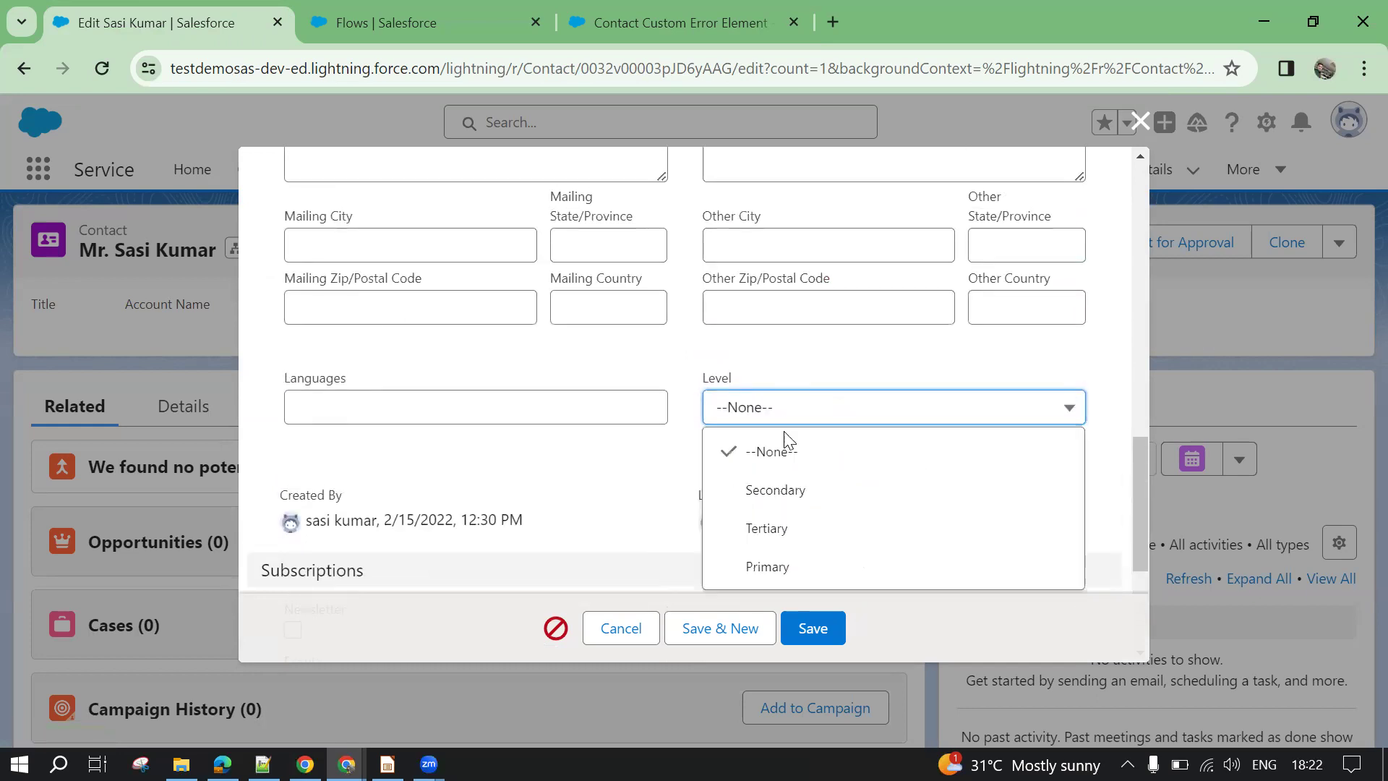
pyautogui.click(777, 567)
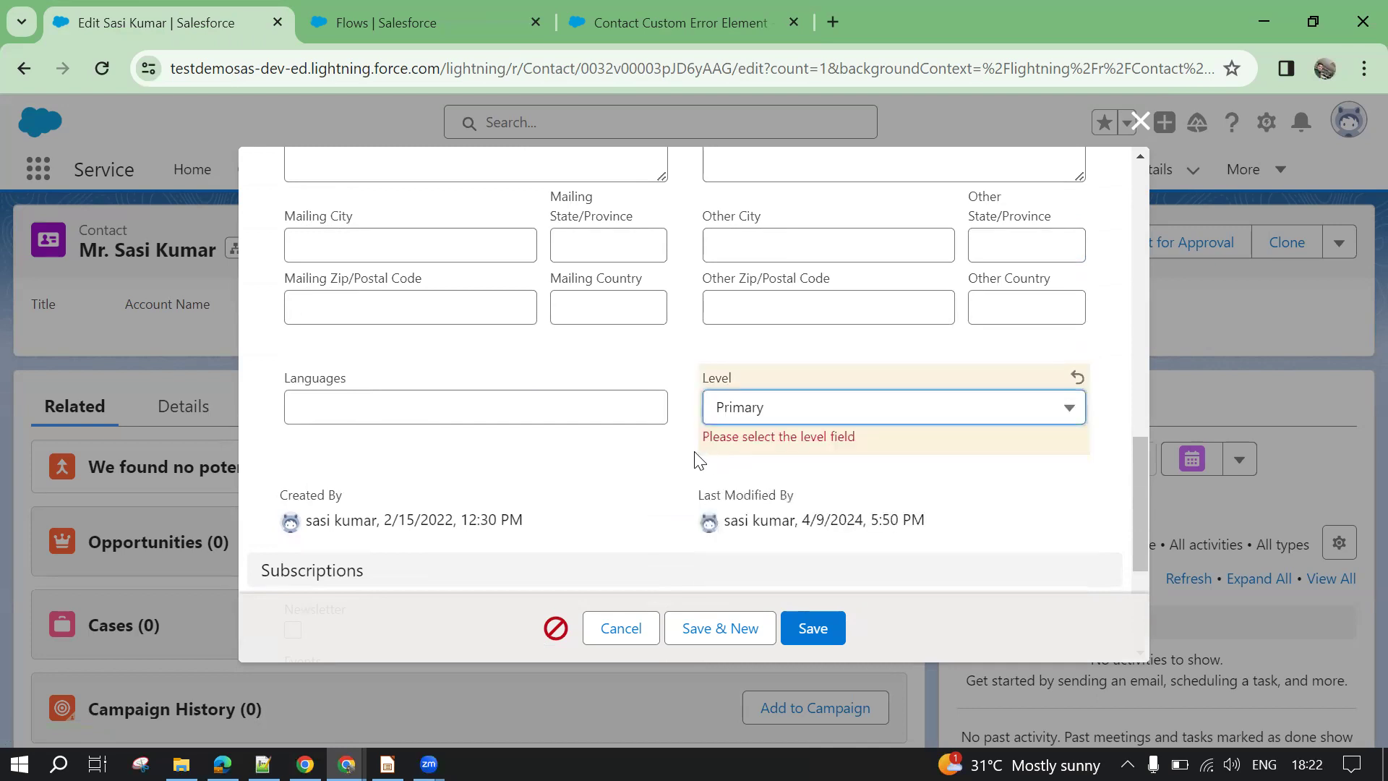
pyautogui.click(818, 630)
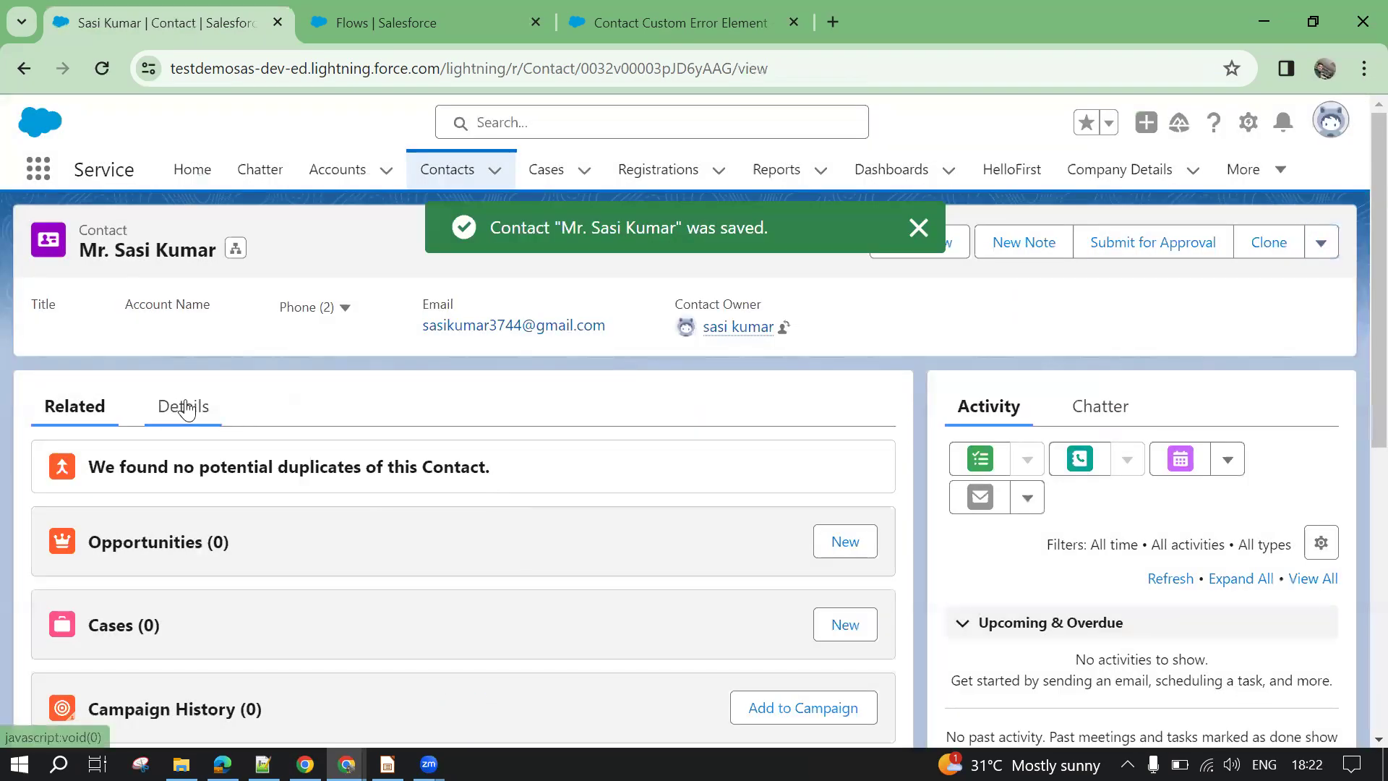
# Check the Level value in the saved contact's details
pyautogui.click(183, 406)
pyautogui.scroll(-10, 496, 399)
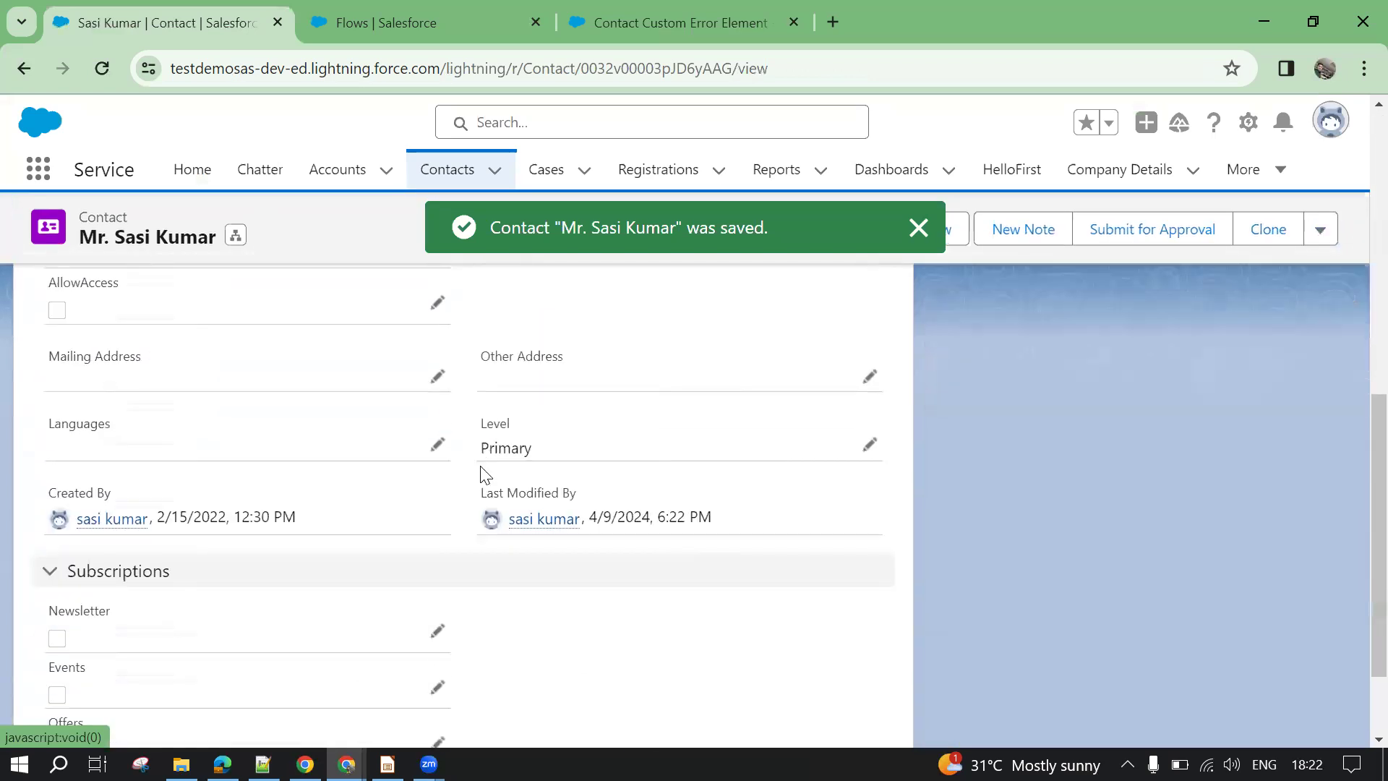
pyautogui.moveTo(480, 449); pyautogui.dragTo(541, 450)
pyautogui.click(470, 461)
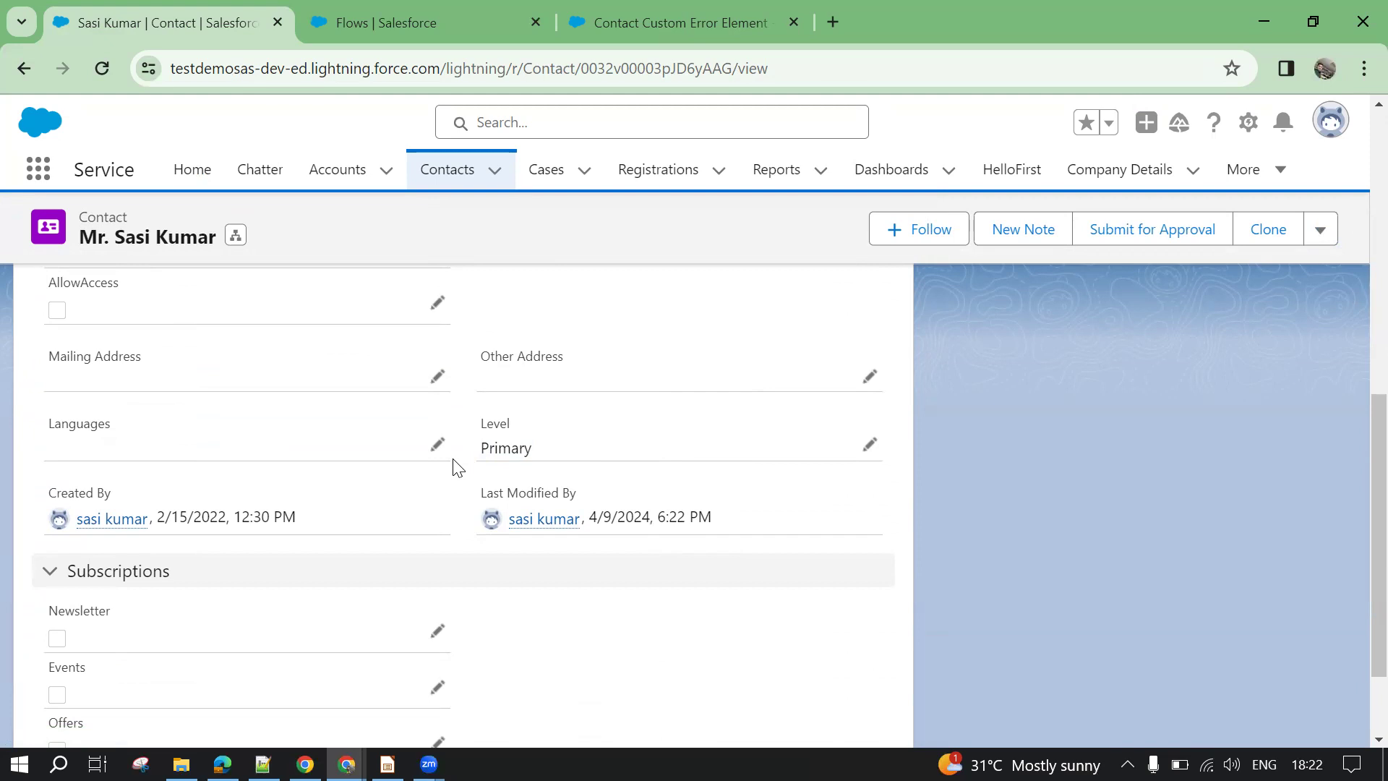
# Switch to the LibreOffice Impress presentation and review the record deletion example on the Custom Error Element slide
pyautogui.click(388, 764)
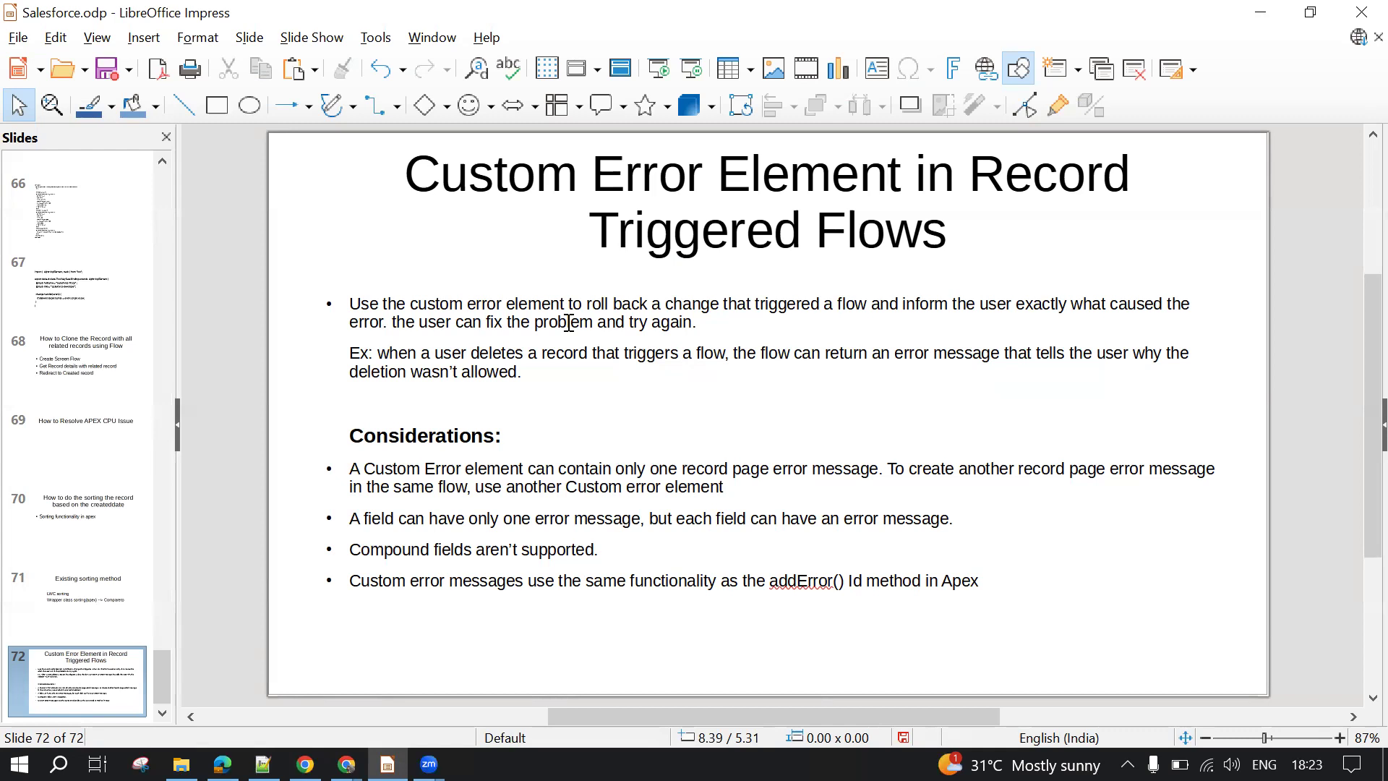
pyautogui.click(533, 368)
pyautogui.click(528, 370)
pyautogui.moveTo(528, 370); pyautogui.dragTo(349, 318)
pyautogui.click(553, 377)
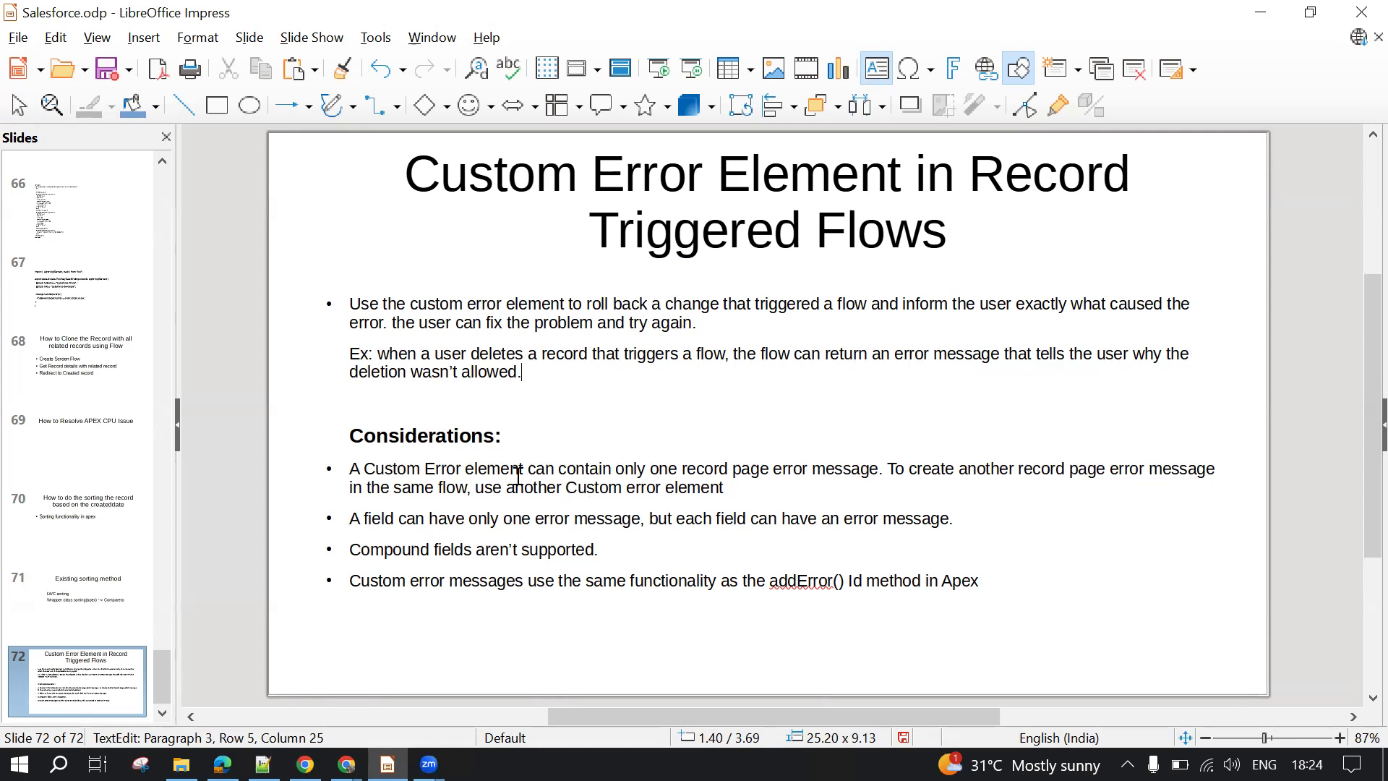
# Return to Flow Builder, inspect the error display options of a new Custom Error element, and discard the element
pyautogui.hotkey('alt', 'Tab')
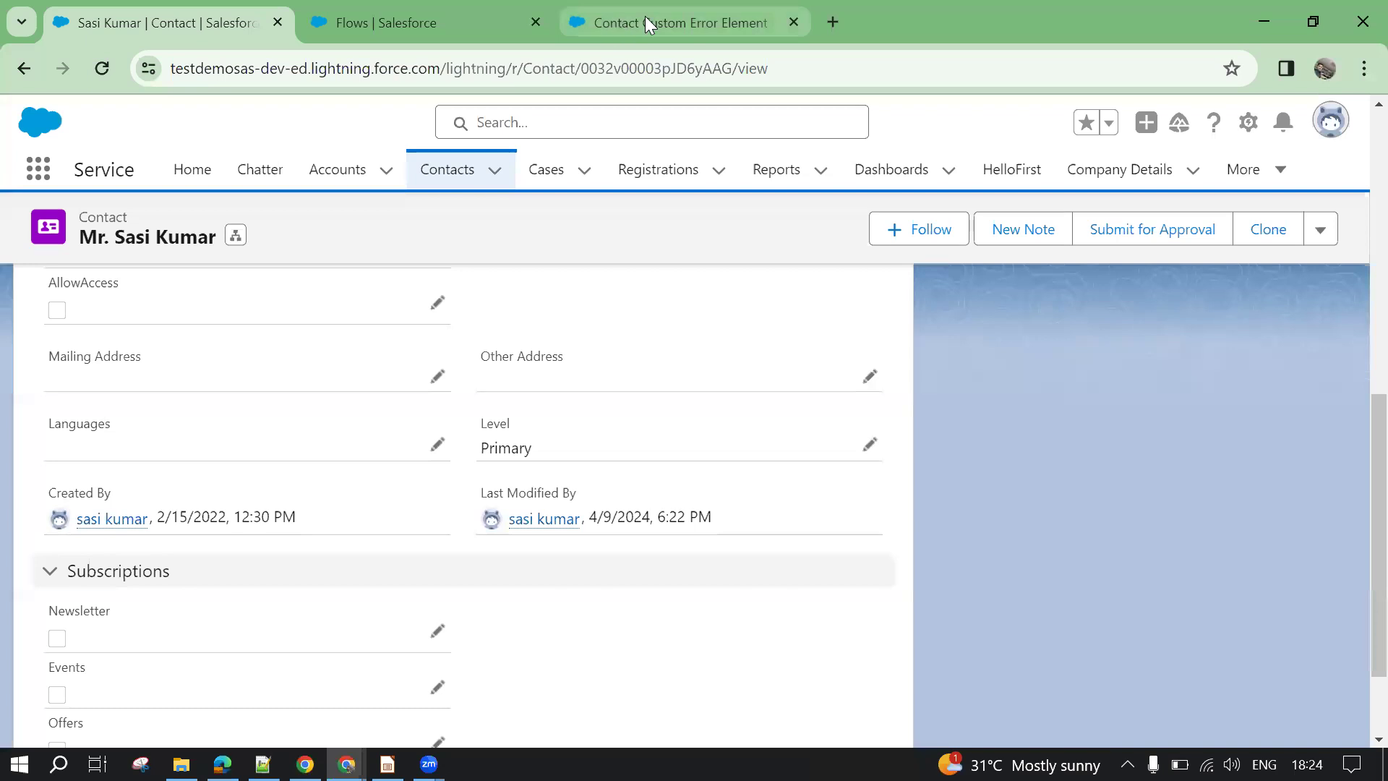
pyautogui.click(644, 15)
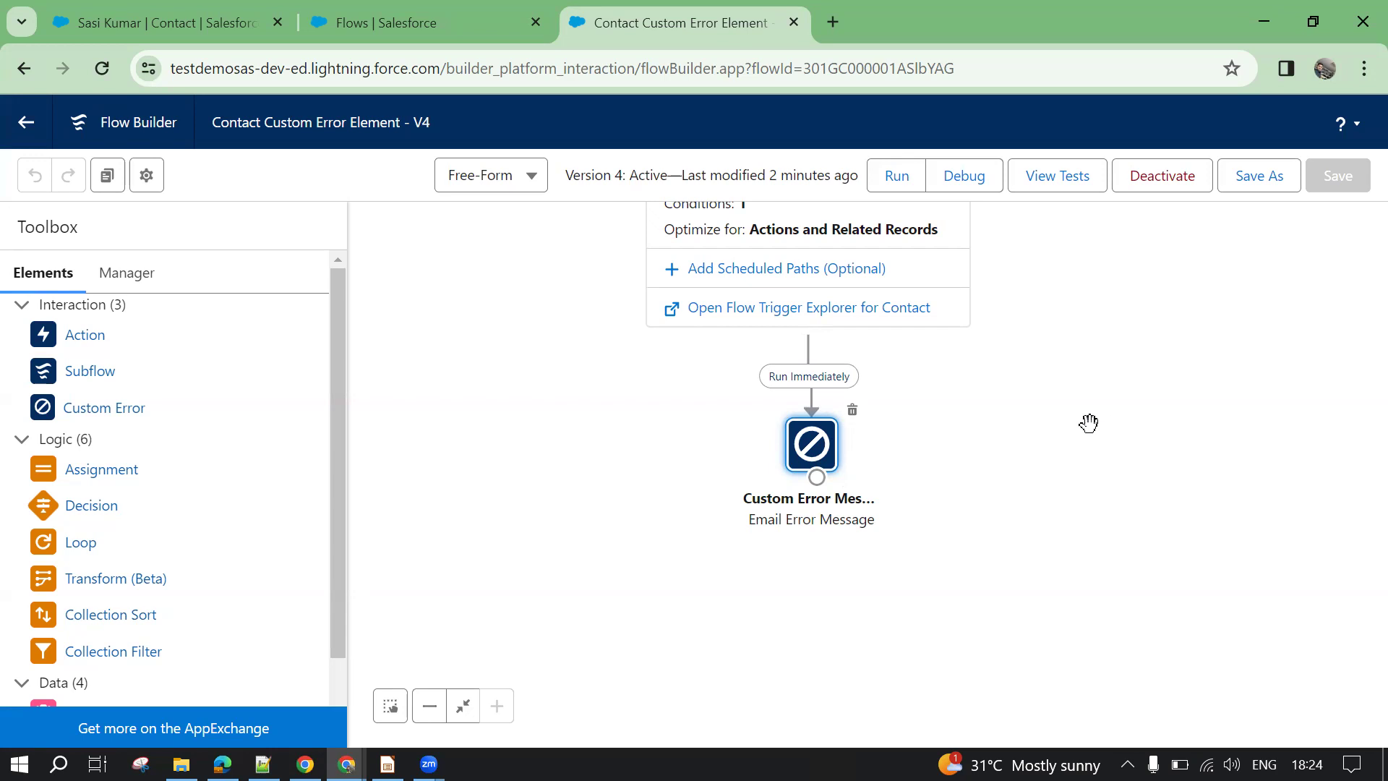
pyautogui.moveTo(123, 407); pyautogui.dragTo(1110, 454)
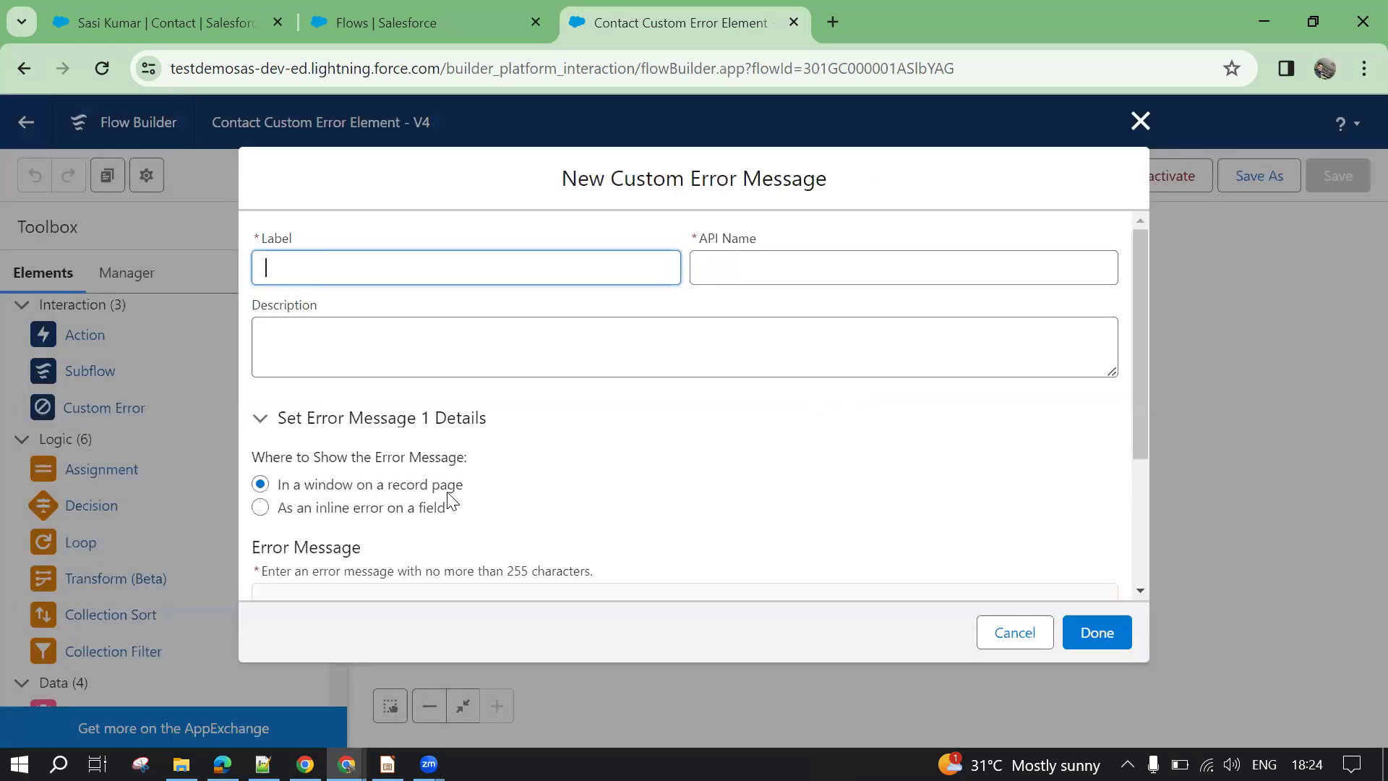
pyautogui.scroll(-3, 466, 506)
pyautogui.click(1012, 633)
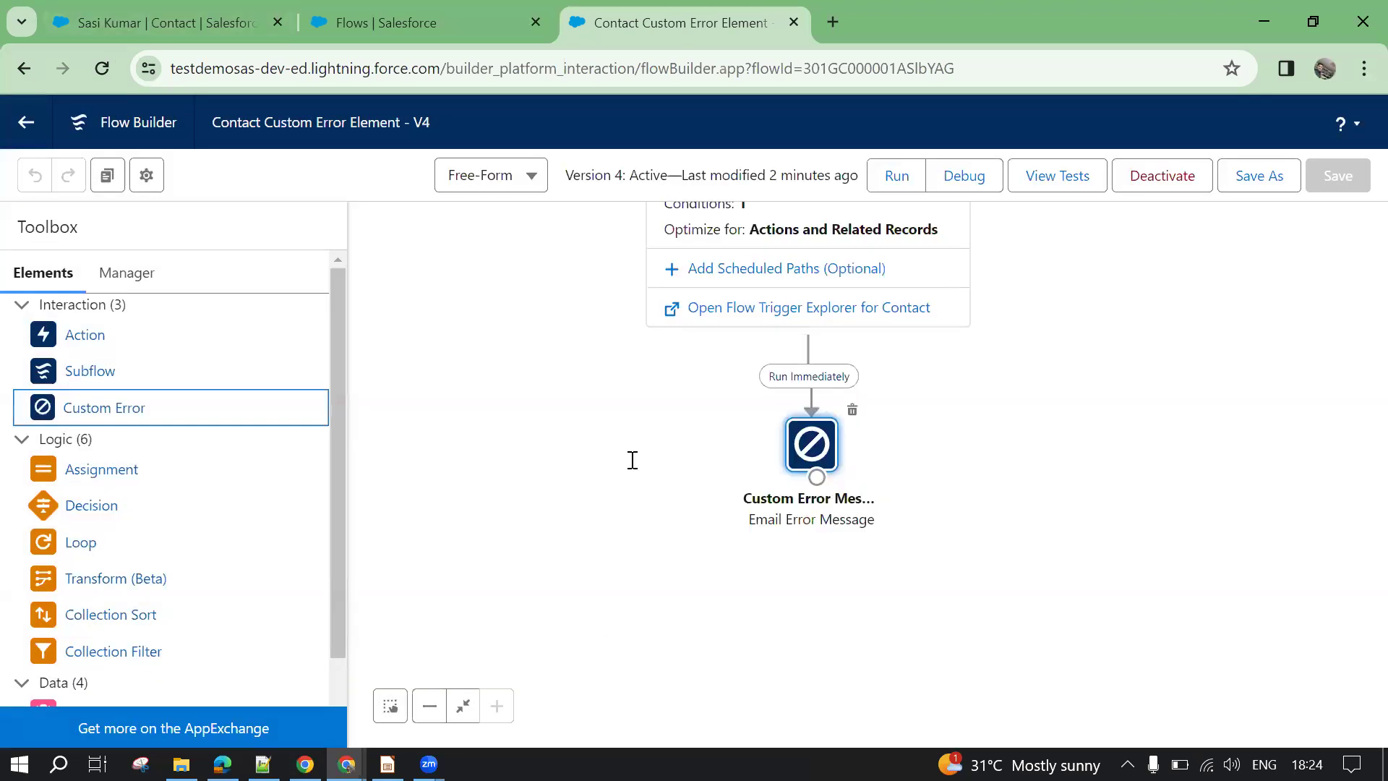
# Switch back to LibreOffice Impress to review the considerations listed on the Custom Error Element slide
pyautogui.hotkey('alt', 'Tab')
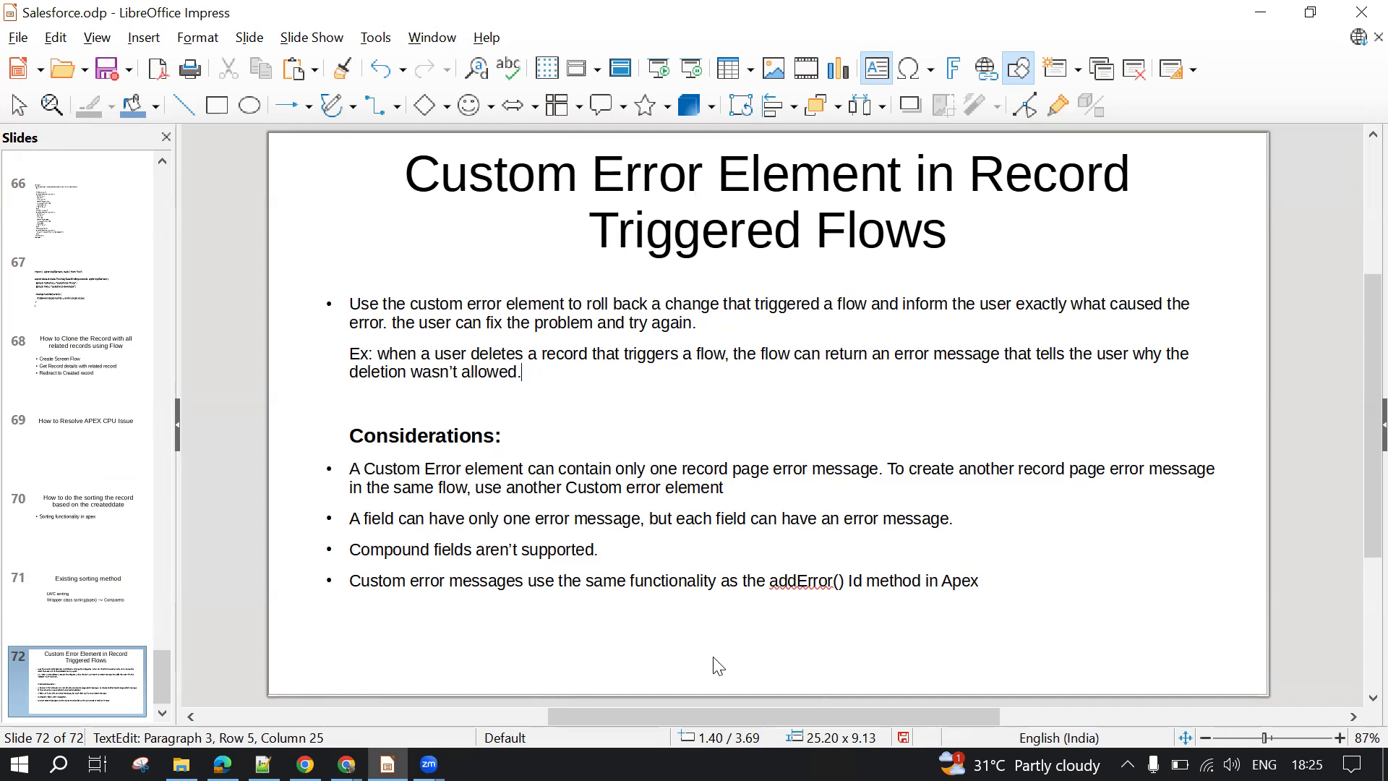
pyautogui.hotkey('alt', 'Tab')
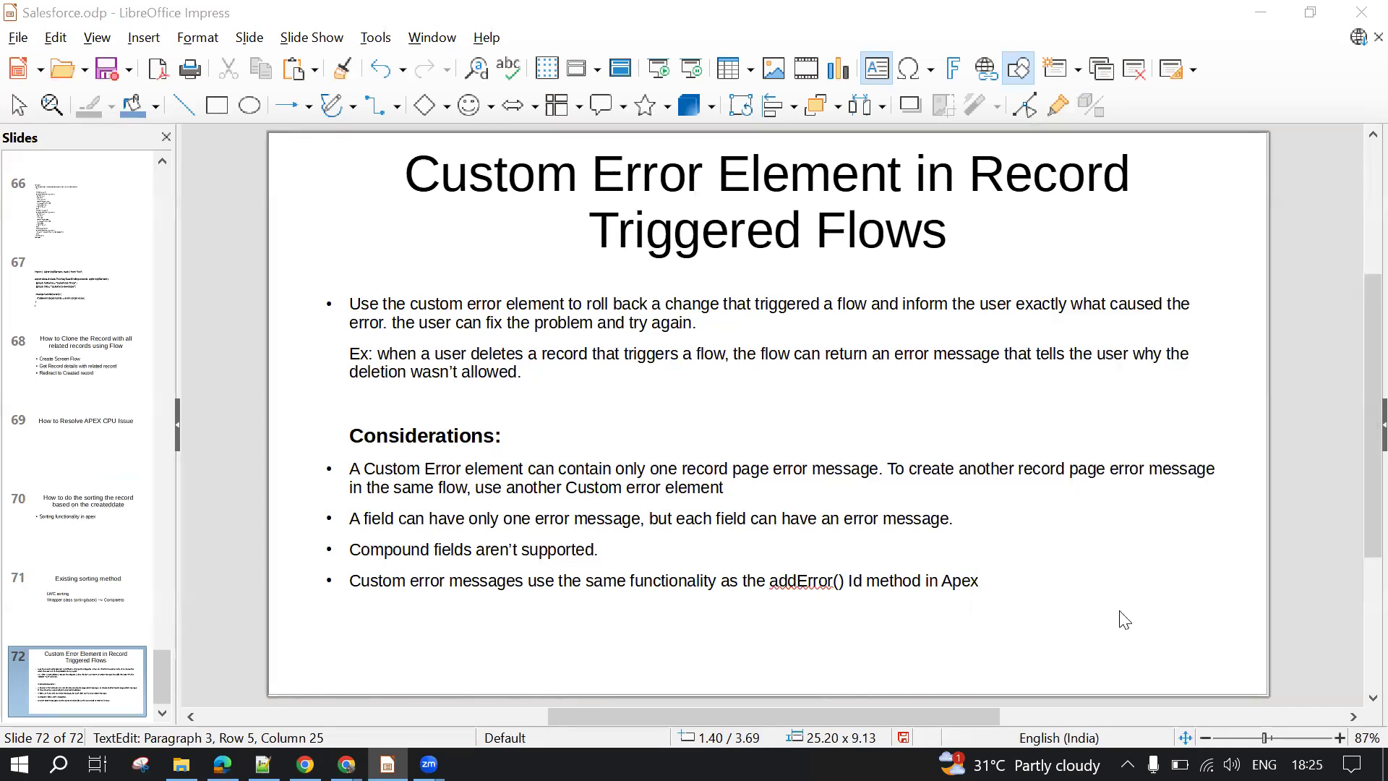